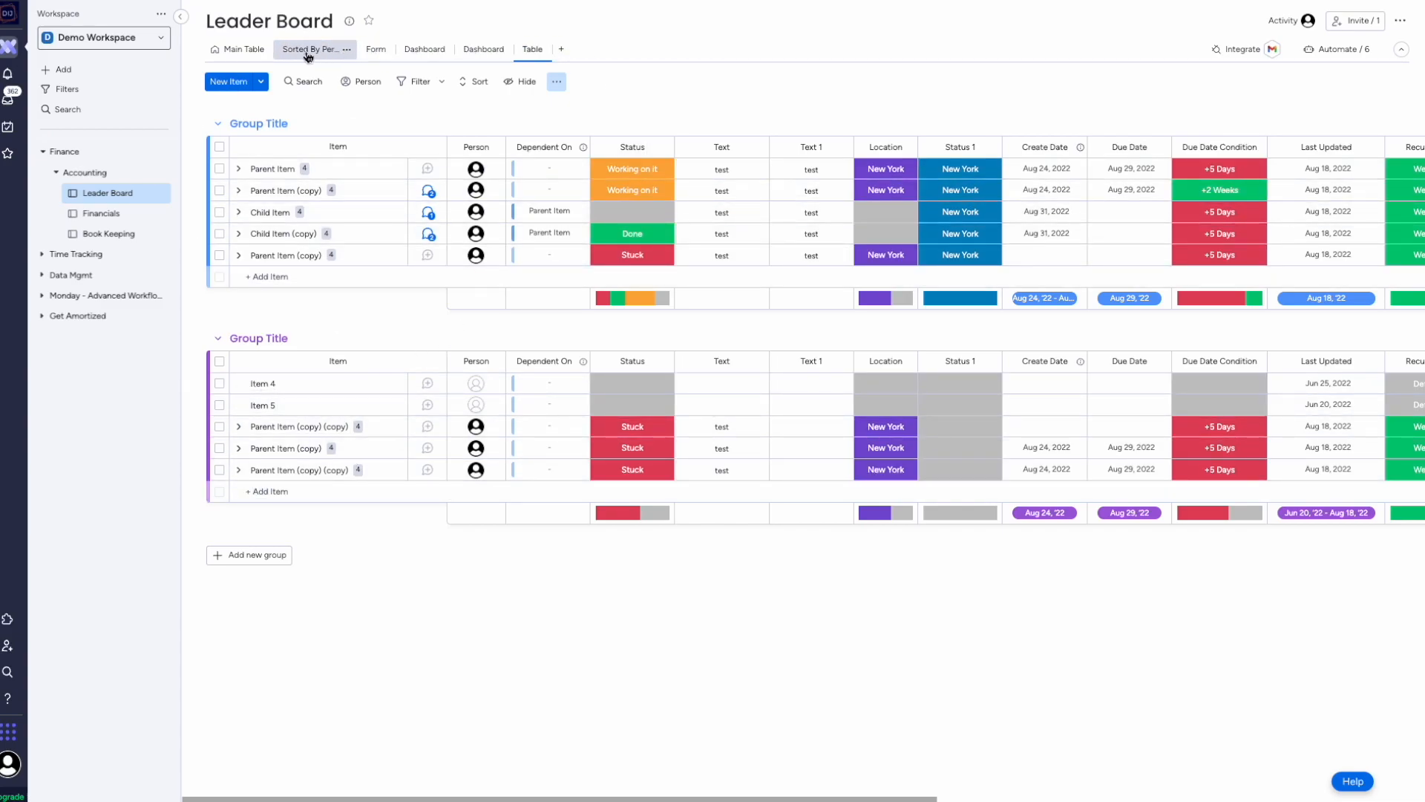
Add a Dashboard view to the Leader Board
{"action": "left_click", "coordinate": [564, 54]}
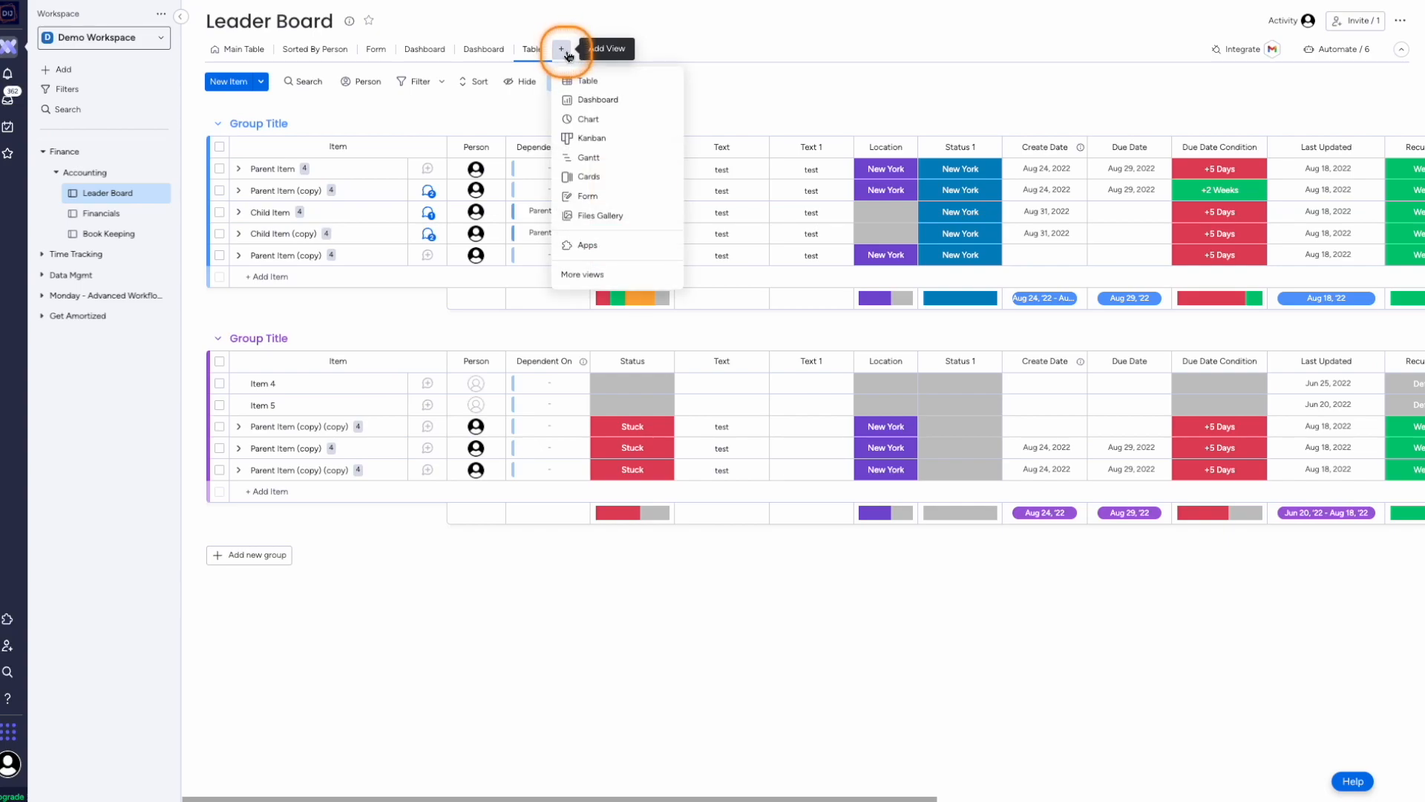
{"action": "left_click", "coordinate": [608, 102]}
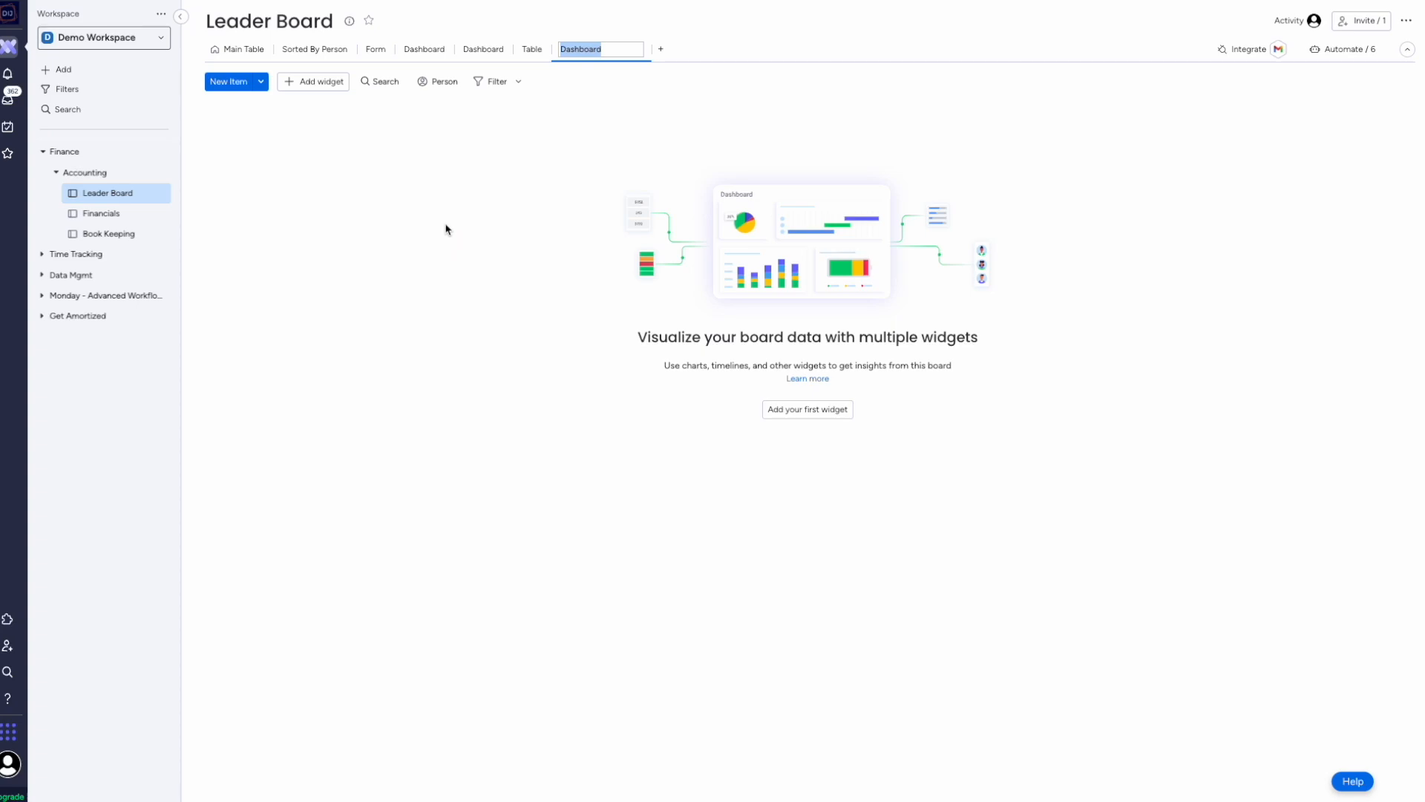
Create a new workspace dashboard named BEST DASHBOARD EVER with Main privacy
{"action": "left_click", "coordinate": [66, 72]}
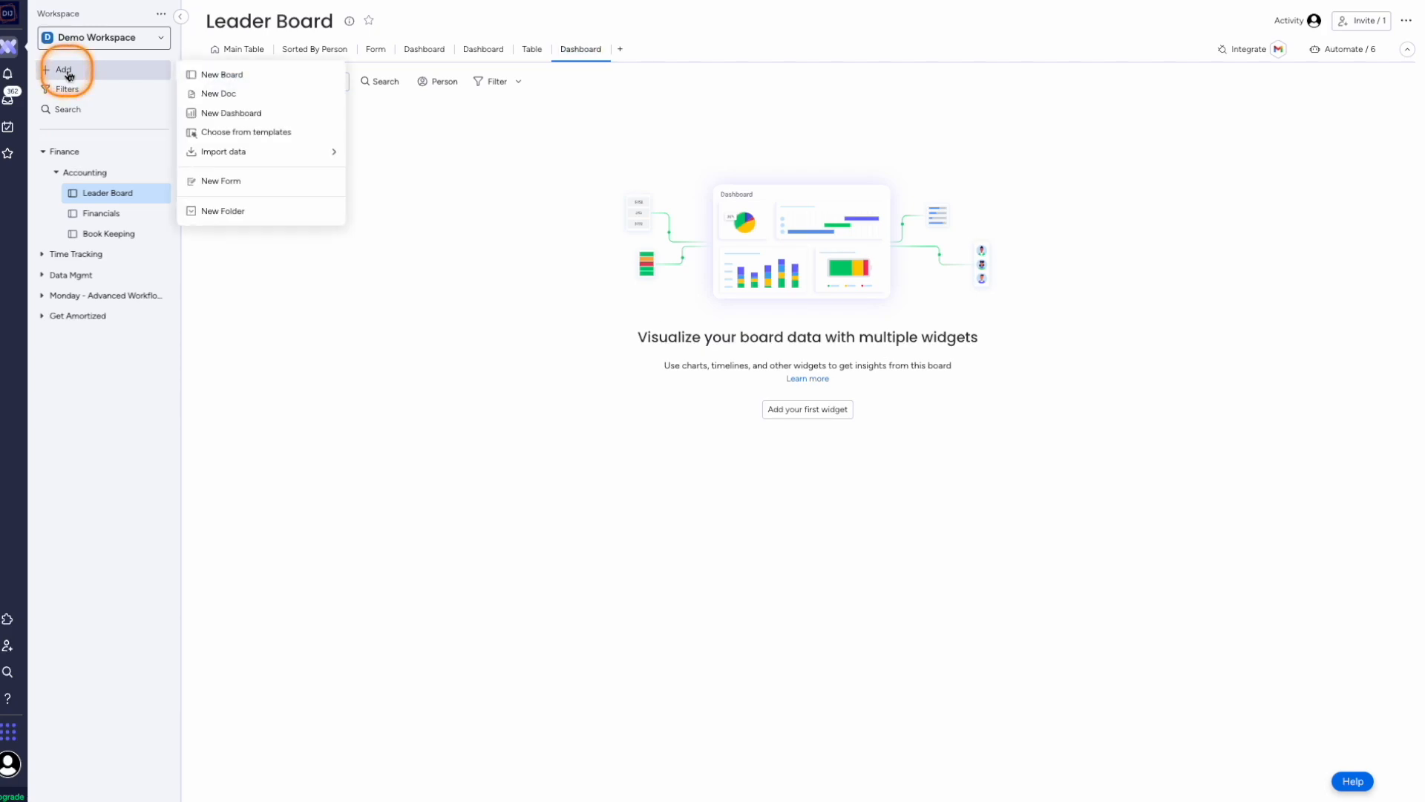
{"action": "left_click", "coordinate": [193, 119]}
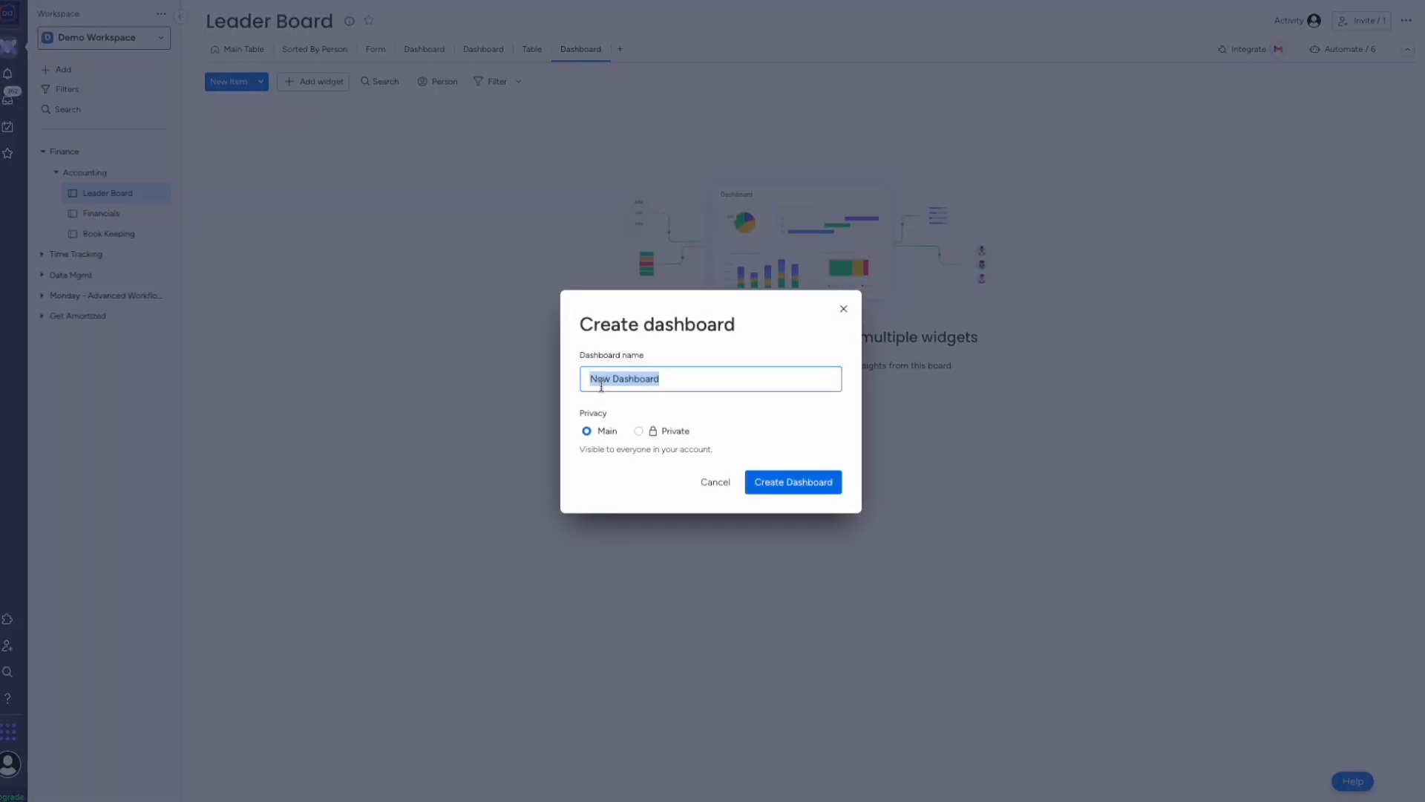
{"action": "type", "text": "BEST DASHBOARD EVER"}
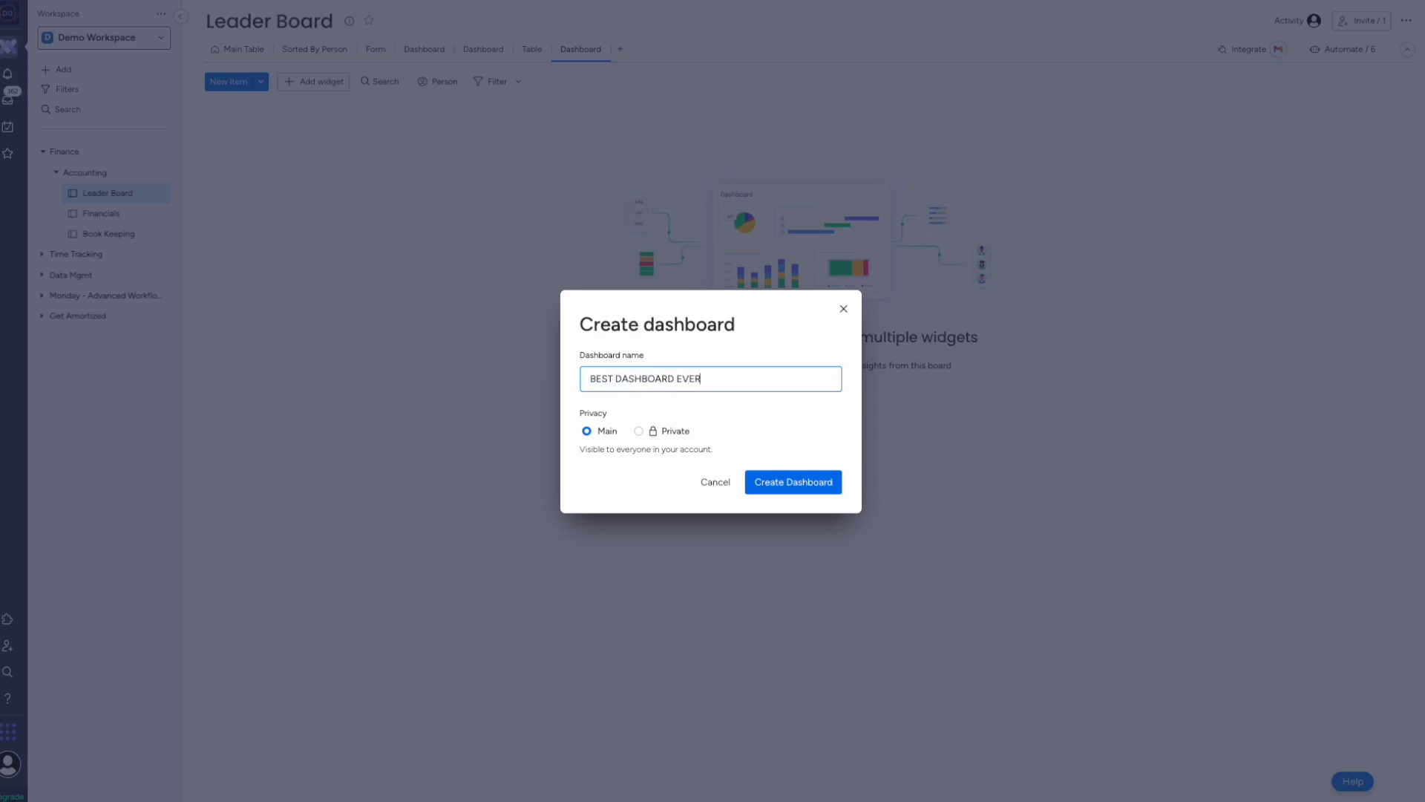
{"action": "left_click", "coordinate": [802, 483]}
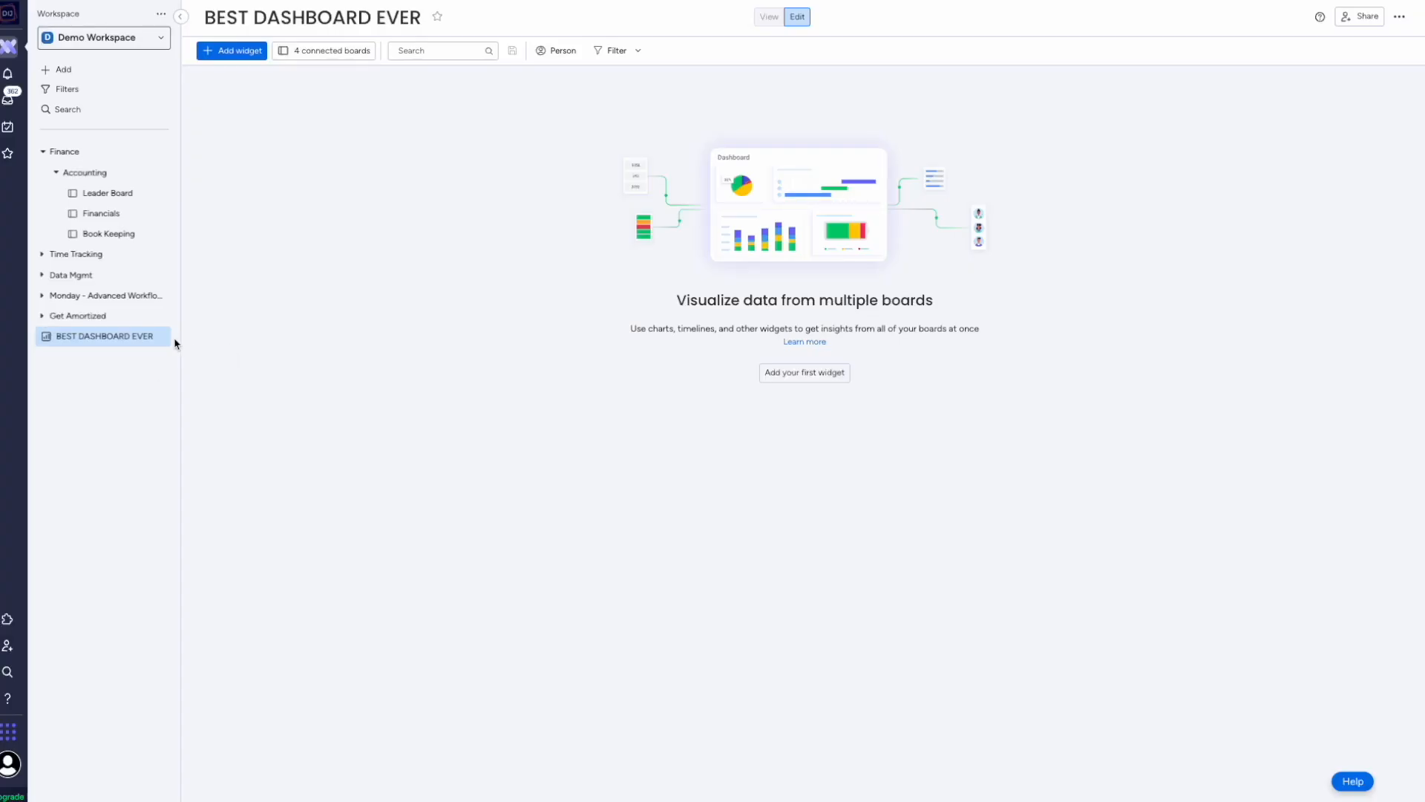
{"action": "left_click_drag", "start_coordinate": [55, 336], "coordinate": [135, 340]}
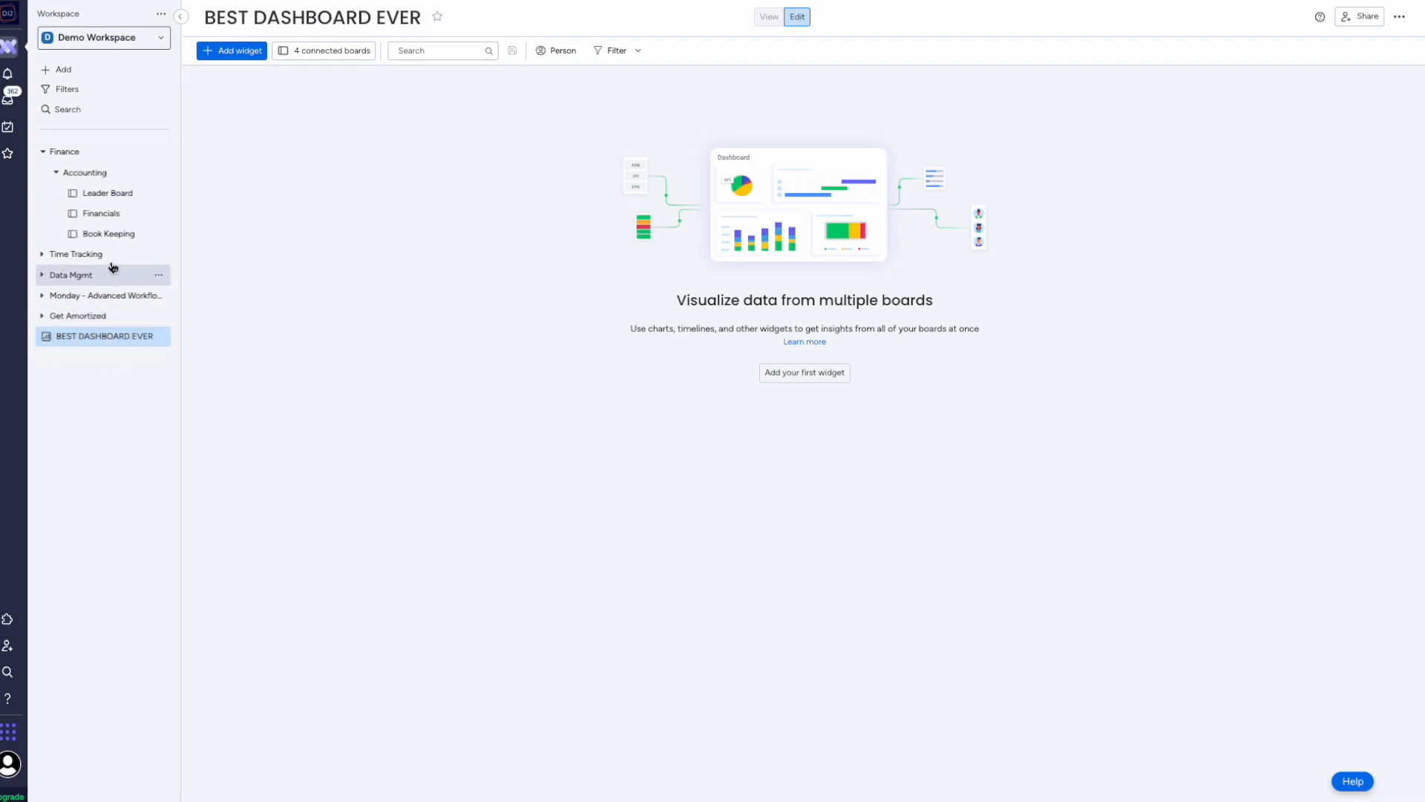
Review which boards are connected to the dashboard and keep the existing selection
{"action": "left_click", "coordinate": [349, 58]}
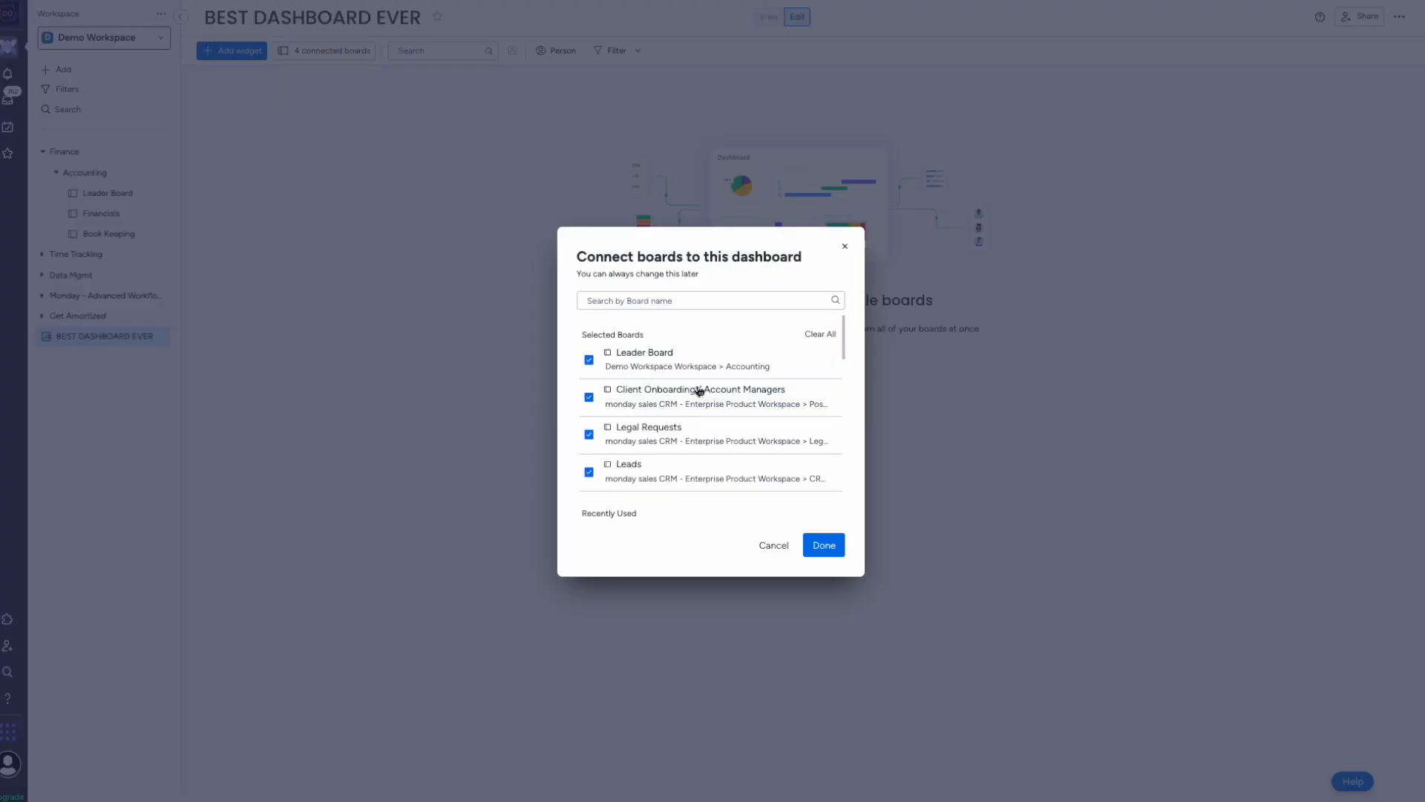
{"action": "left_click", "coordinate": [659, 359]}
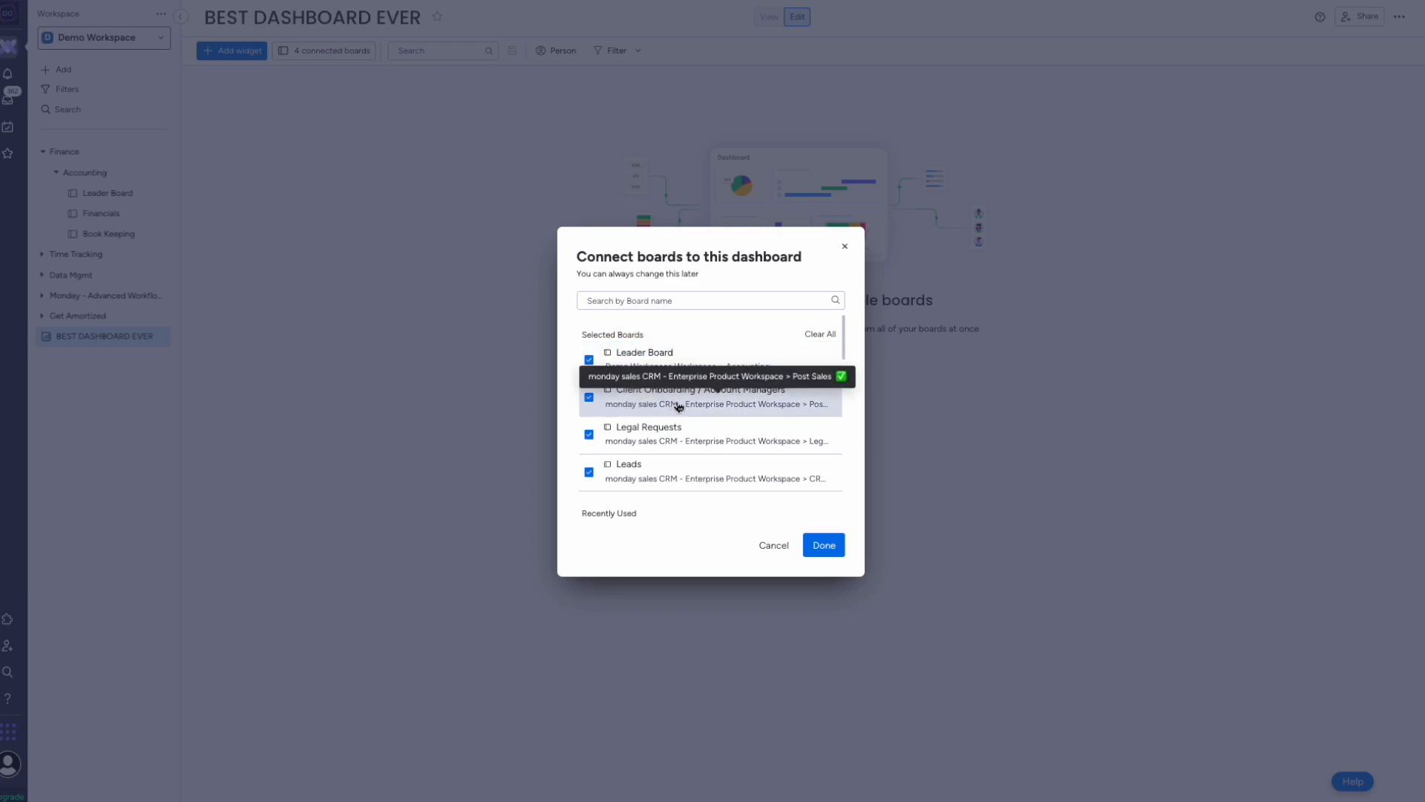
{"action": "left_click_drag", "start_coordinate": [619, 401], "coordinate": [750, 402]}
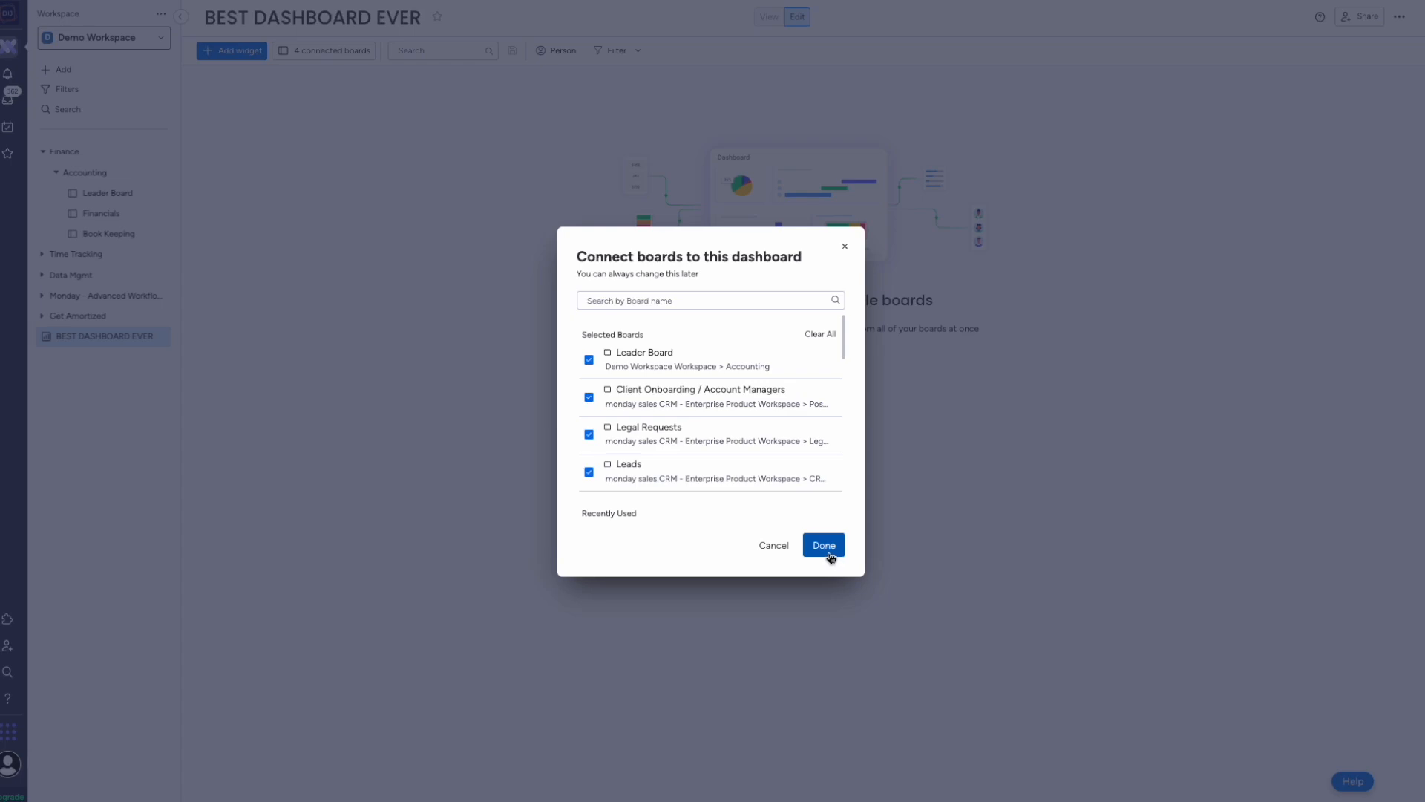
{"action": "left_click", "coordinate": [829, 557]}
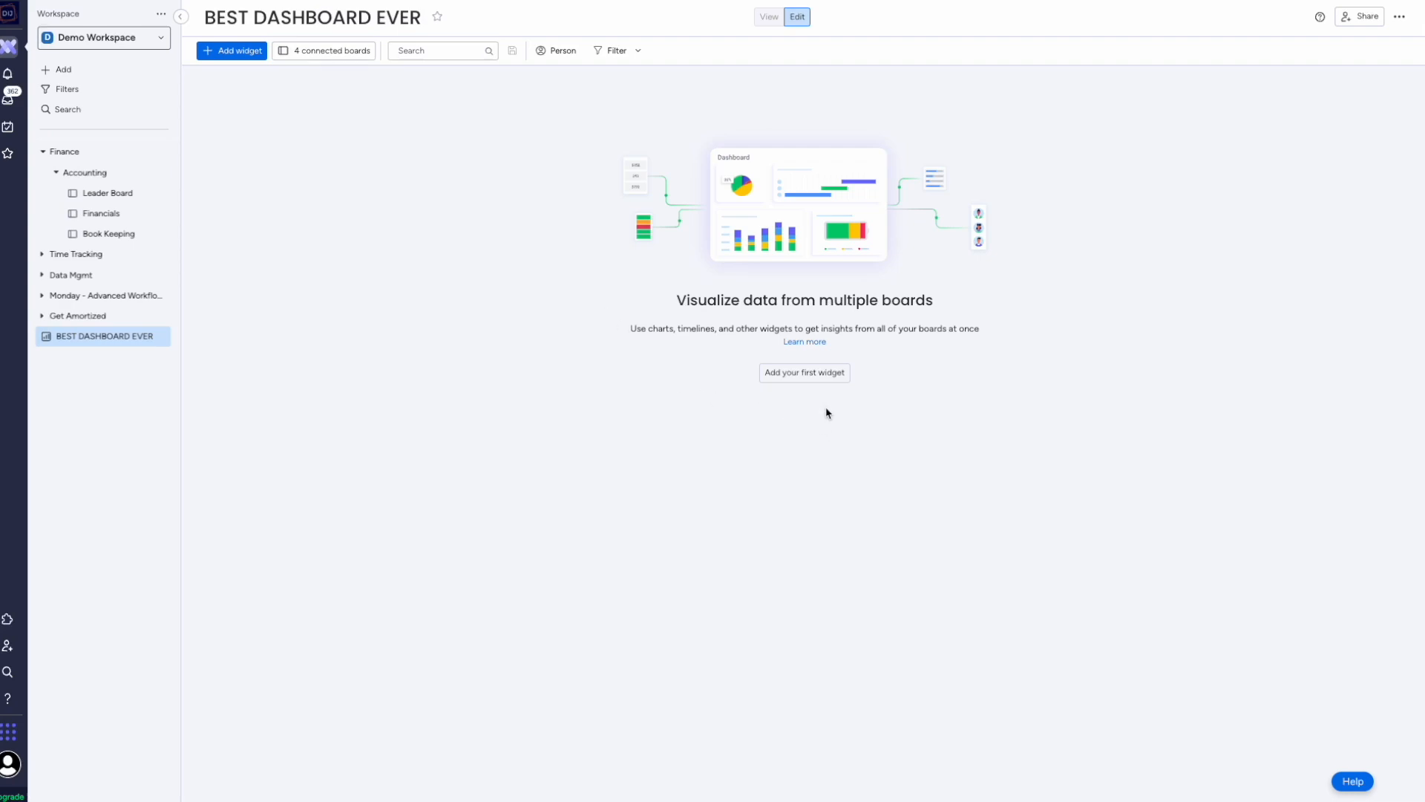
Add a Chart widget to the empty dashboard
{"action": "left_click", "coordinate": [211, 58]}
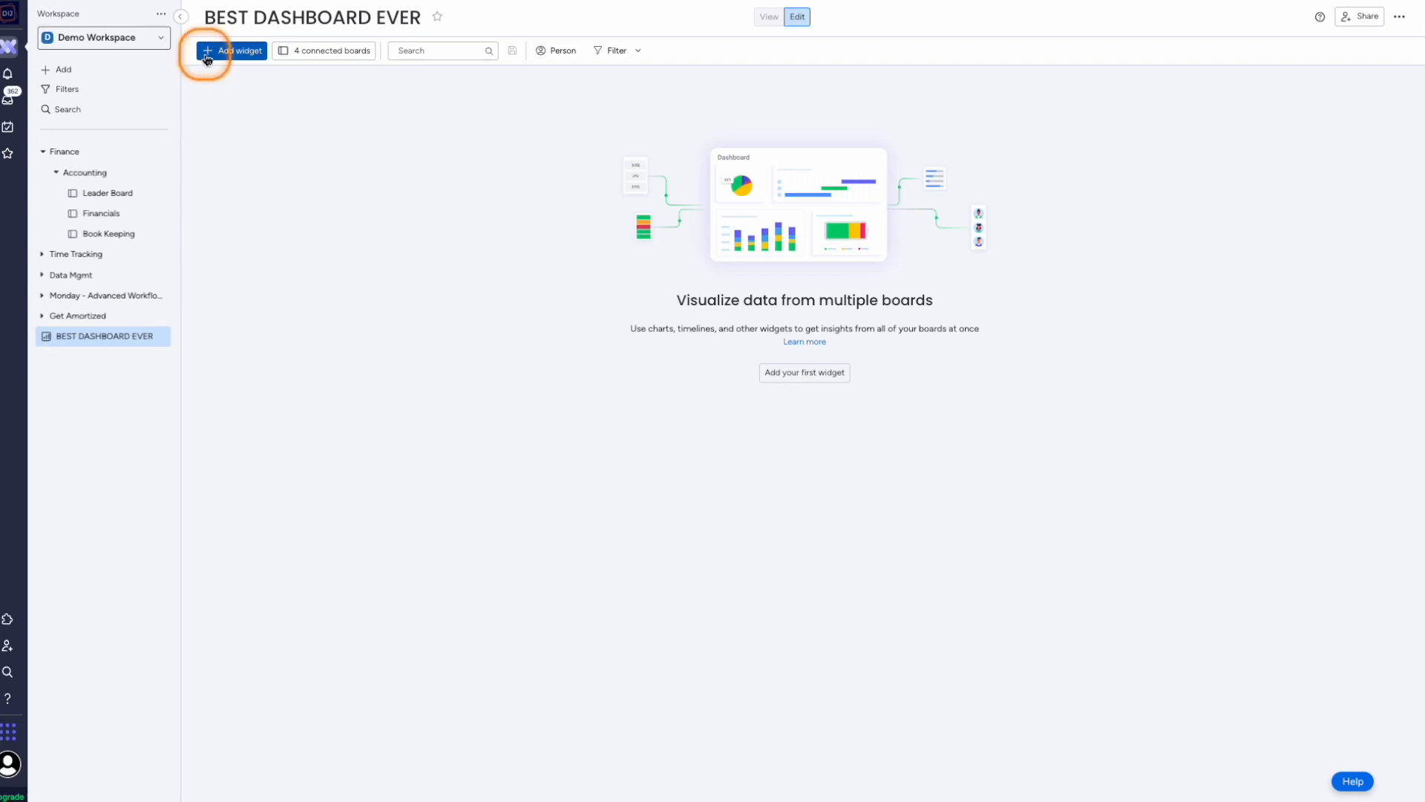
{"action": "left_click", "coordinate": [248, 58]}
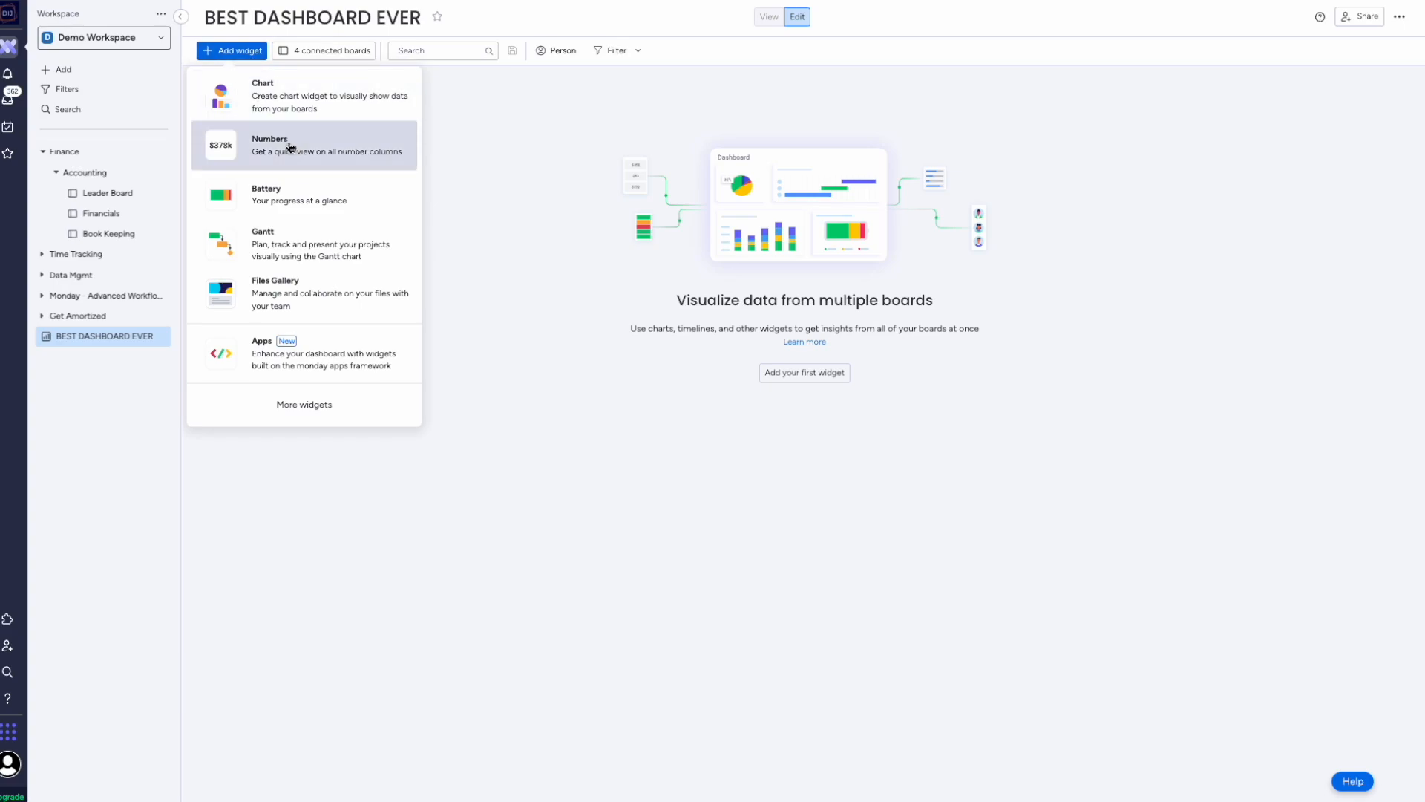
{"action": "left_click", "coordinate": [268, 102]}
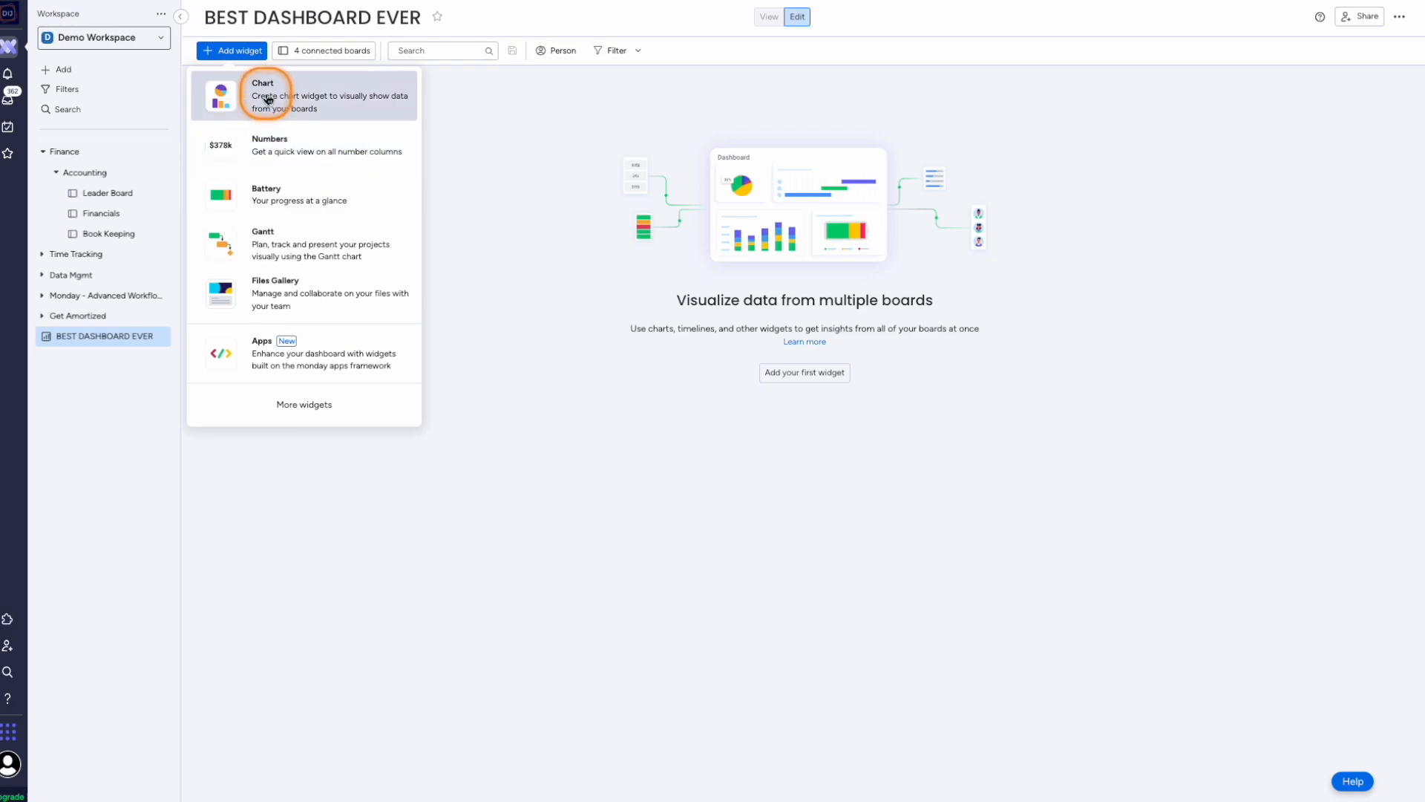
Add a Numbers widget and a Battery widget to the dashboard
{"action": "left_click", "coordinate": [233, 54]}
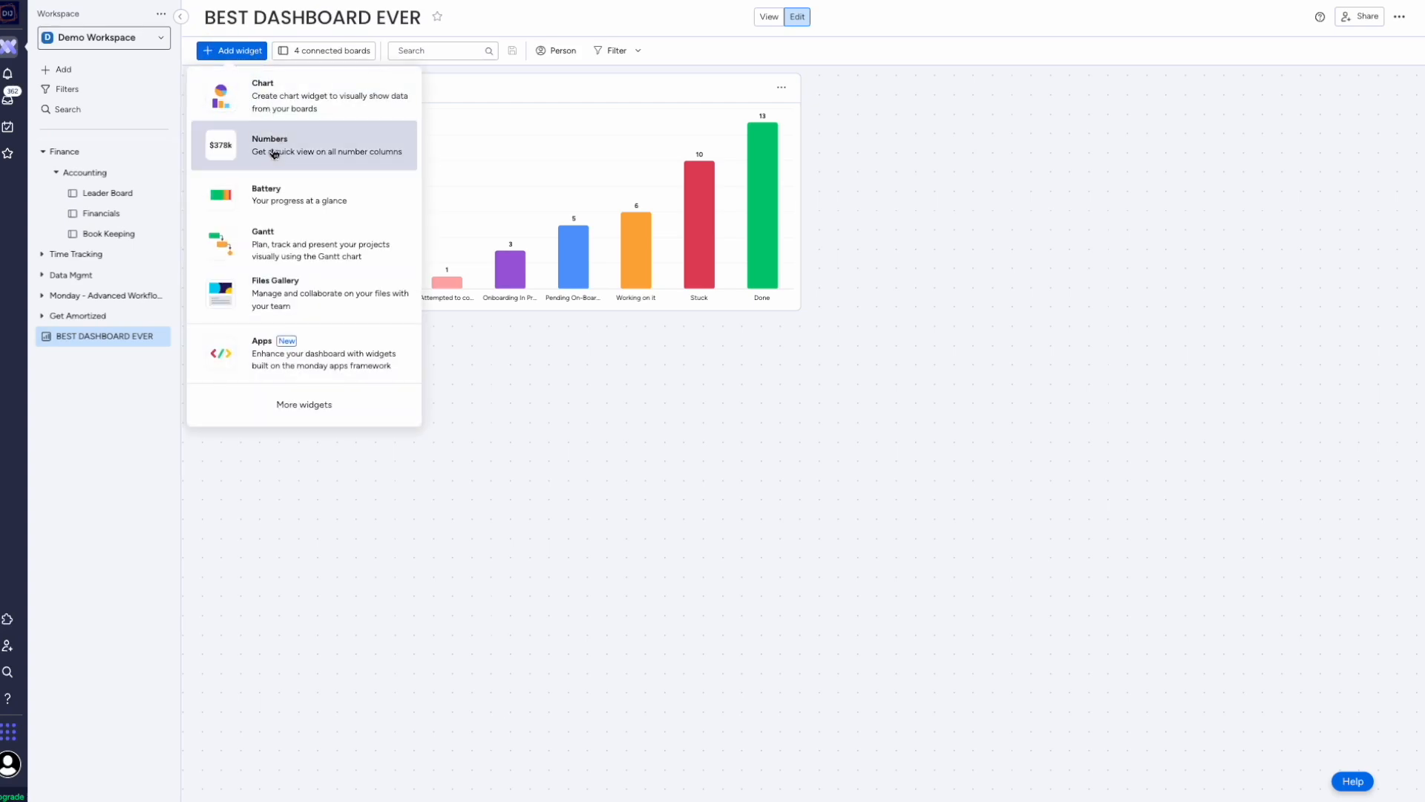
{"action": "left_click", "coordinate": [274, 154]}
{"action": "left_click", "coordinate": [236, 53]}
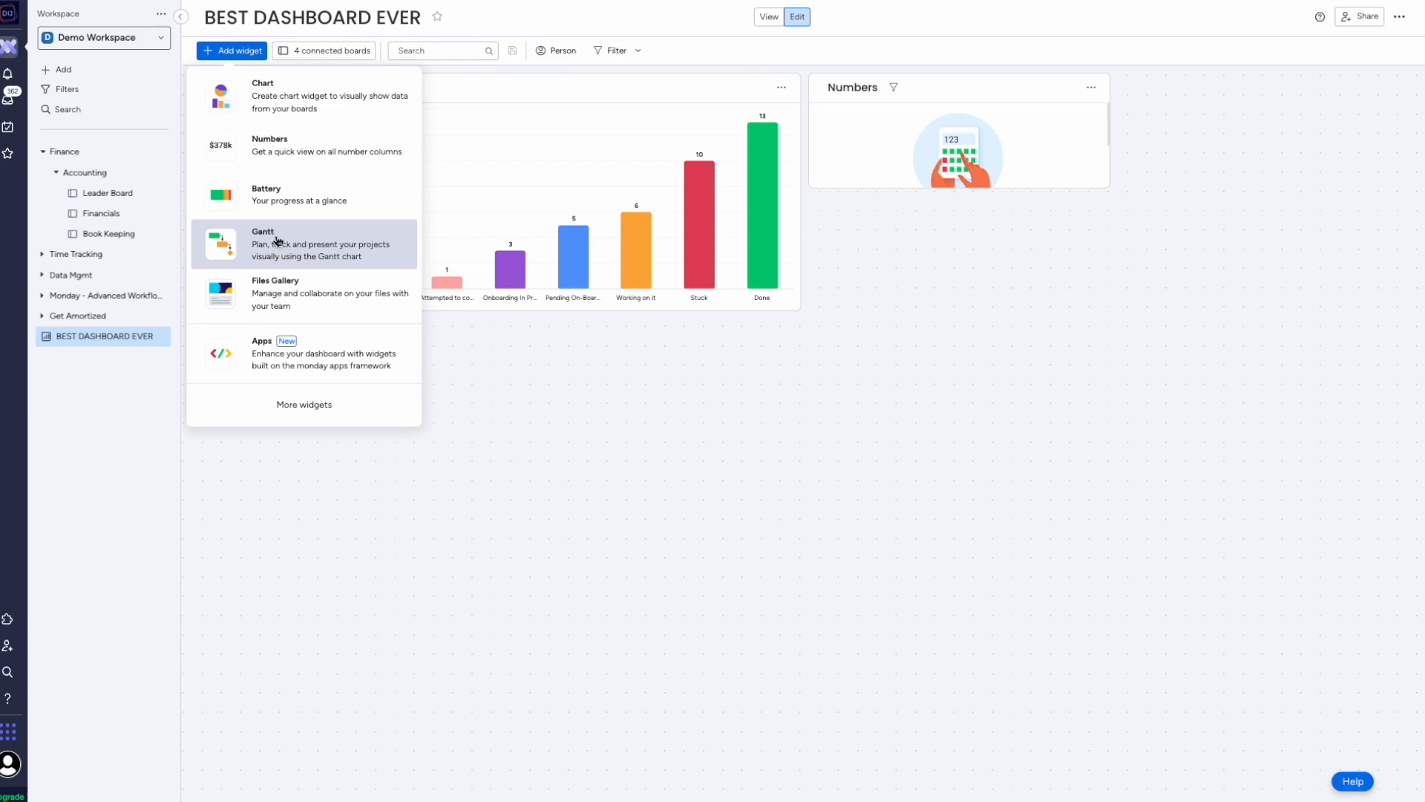
{"action": "left_click", "coordinate": [267, 199]}
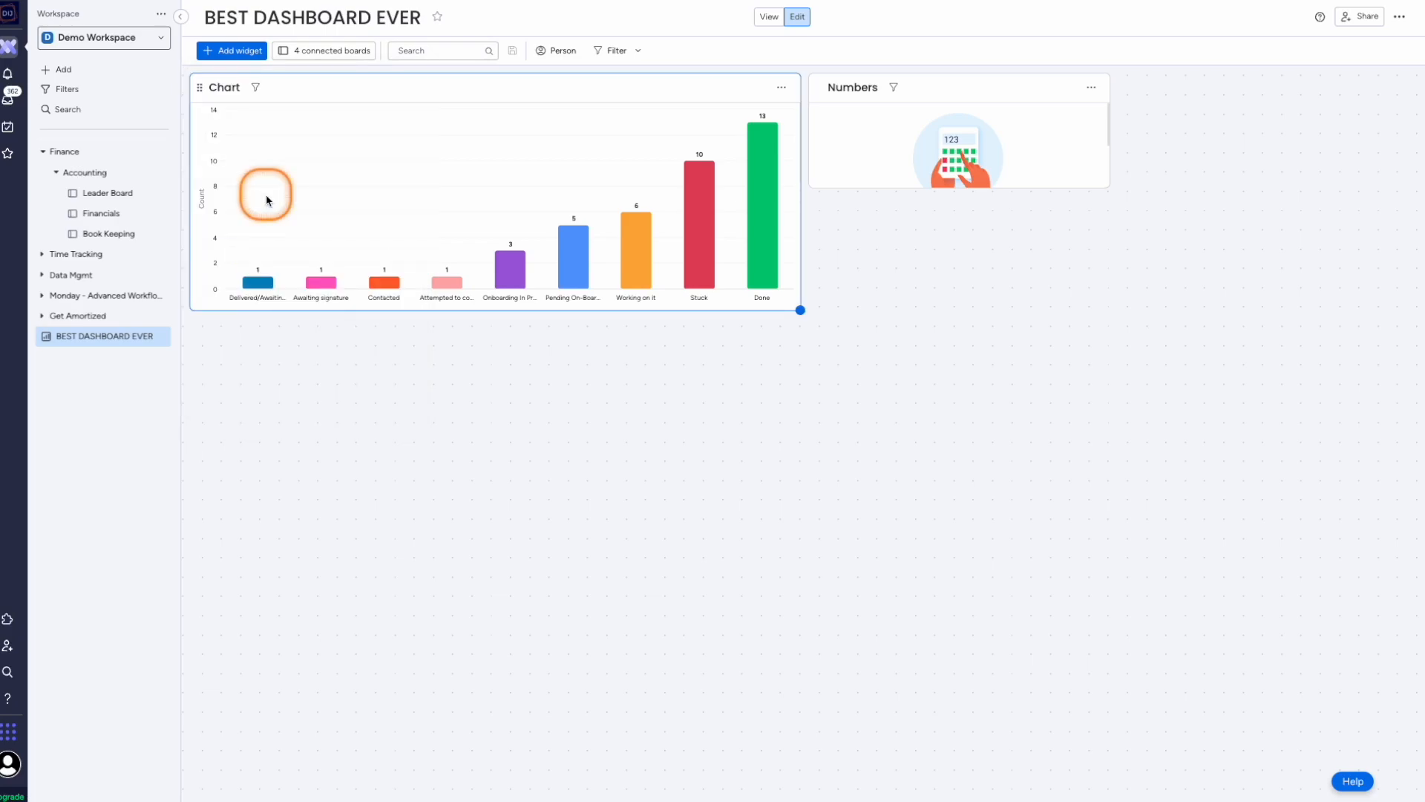
Browse the full widget collection and add a Table widget to the dashboard
{"action": "left_click", "coordinate": [231, 51]}
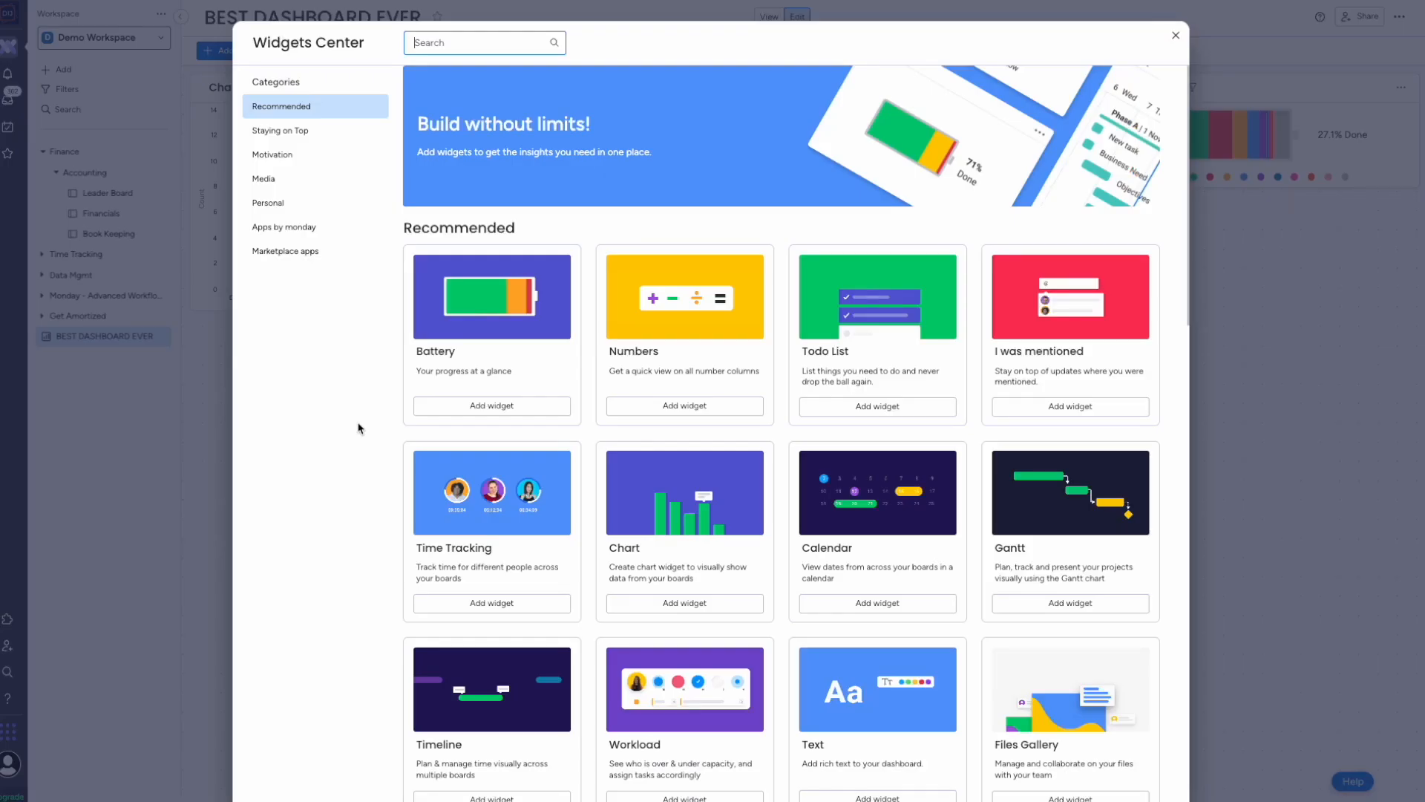
{"action": "scroll", "coordinate": [808, 374], "scroll_direction": "down", "scroll_amount": 4}
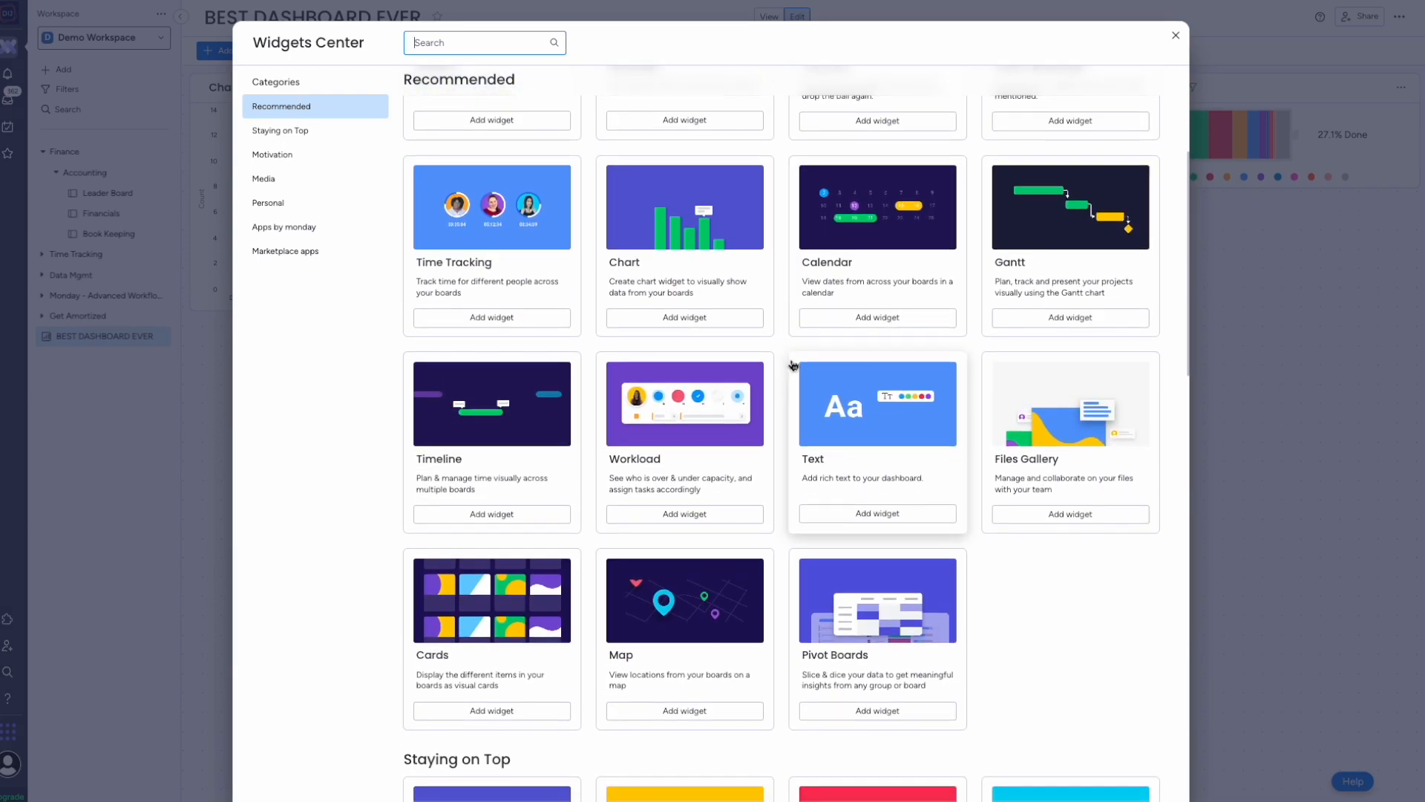
{"action": "scroll", "coordinate": [794, 364], "scroll_direction": "down", "scroll_amount": 5}
{"action": "left_click", "coordinate": [873, 488]}
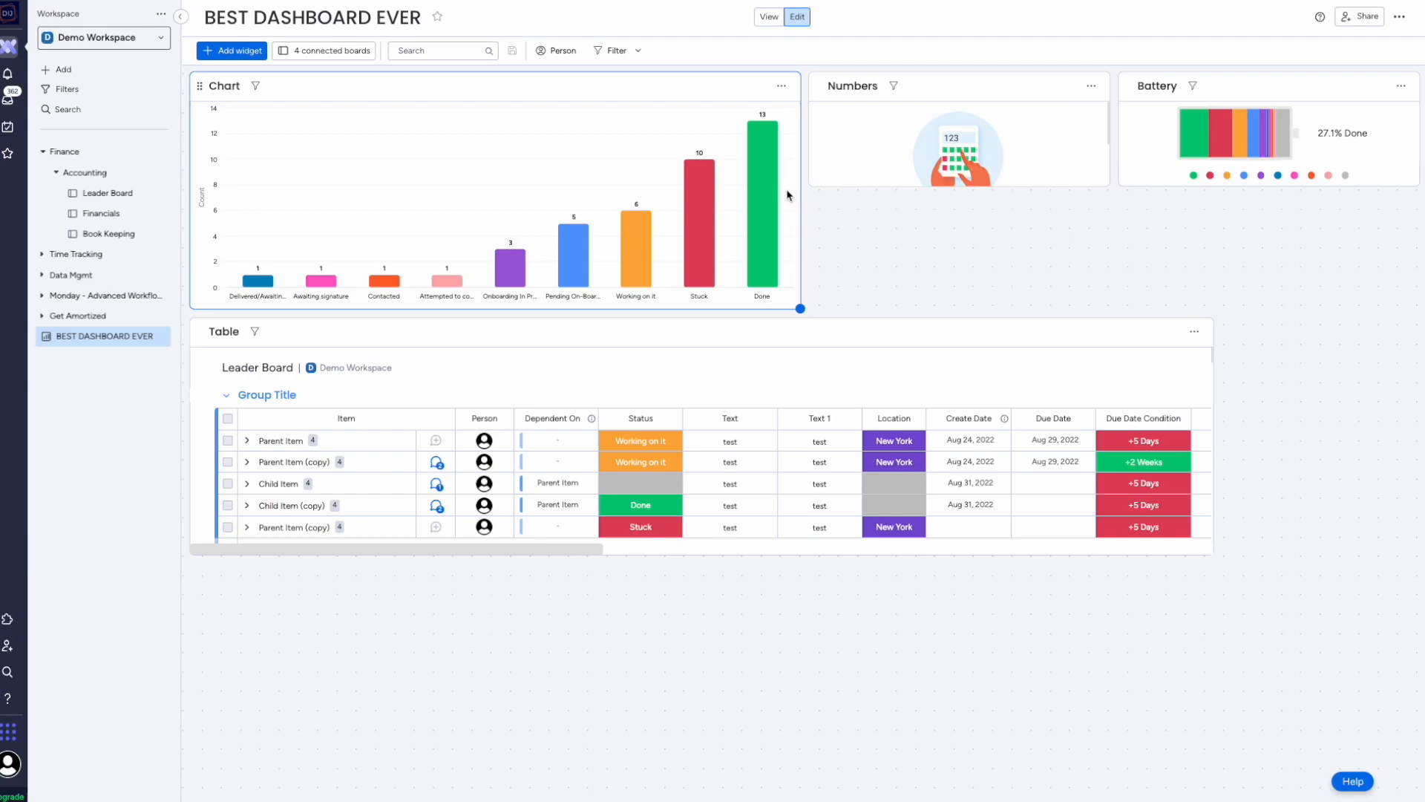
Open the Chart widget's settings and set its chart type to Pie
{"action": "mouse_move", "coordinate": [768, 152]}
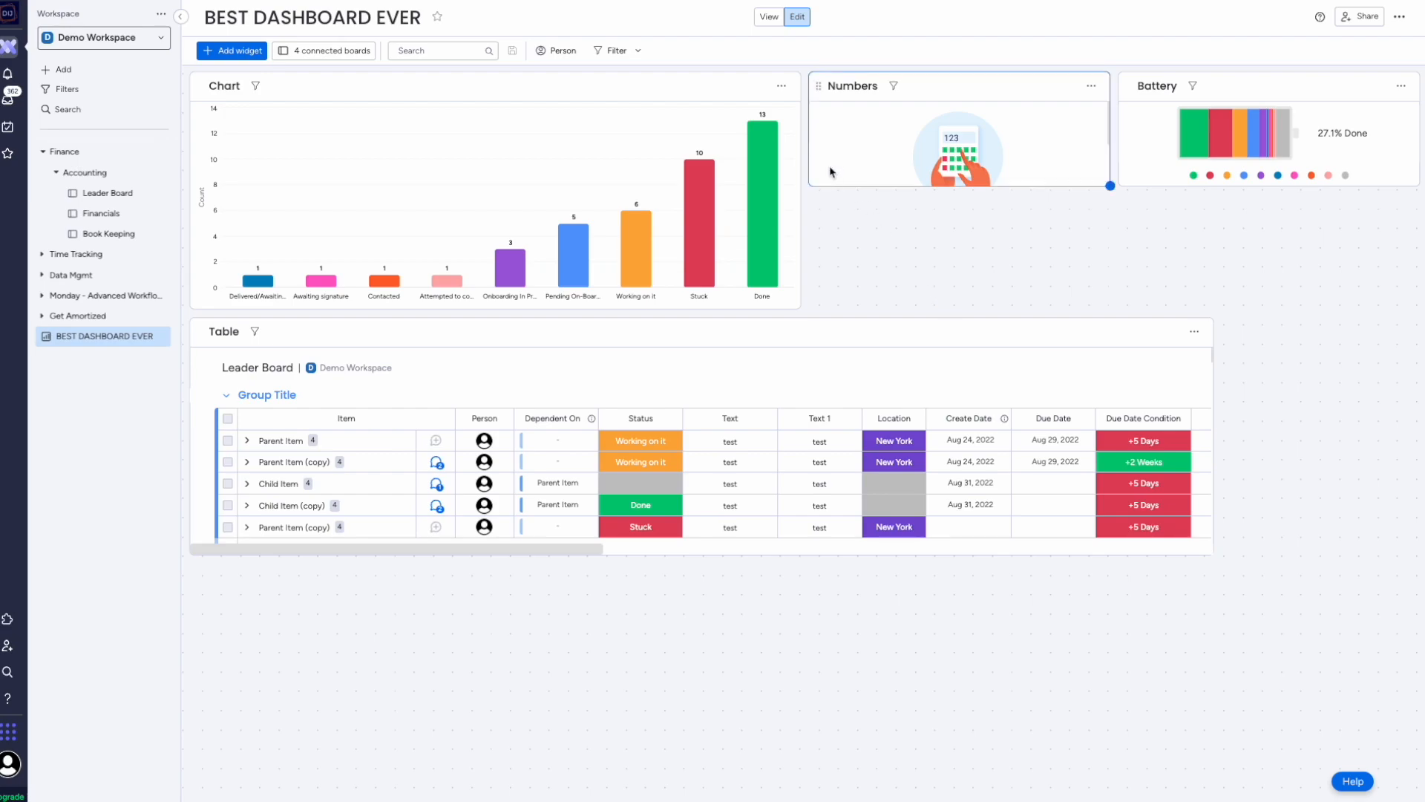
{"action": "left_click", "coordinate": [782, 88]}
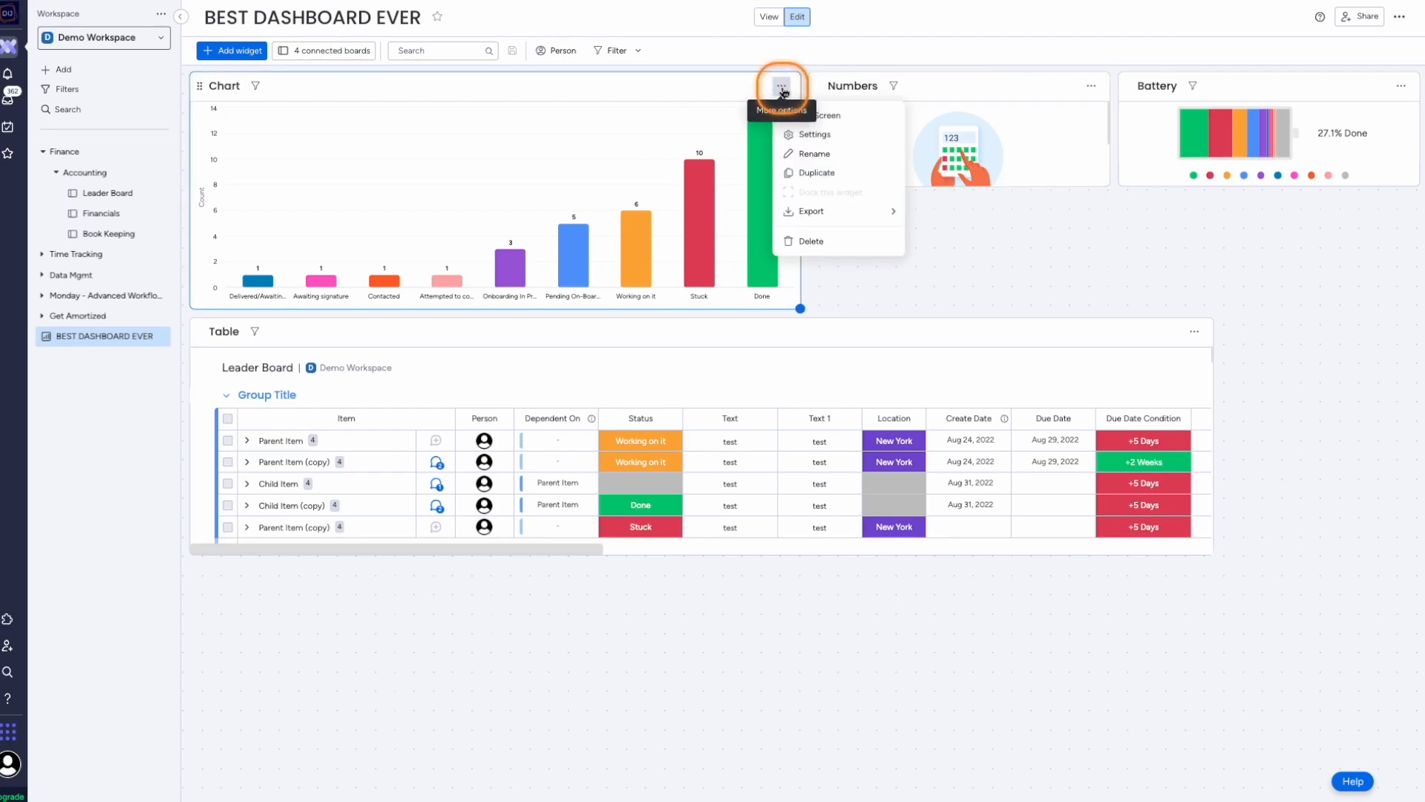
{"action": "left_click", "coordinate": [815, 136]}
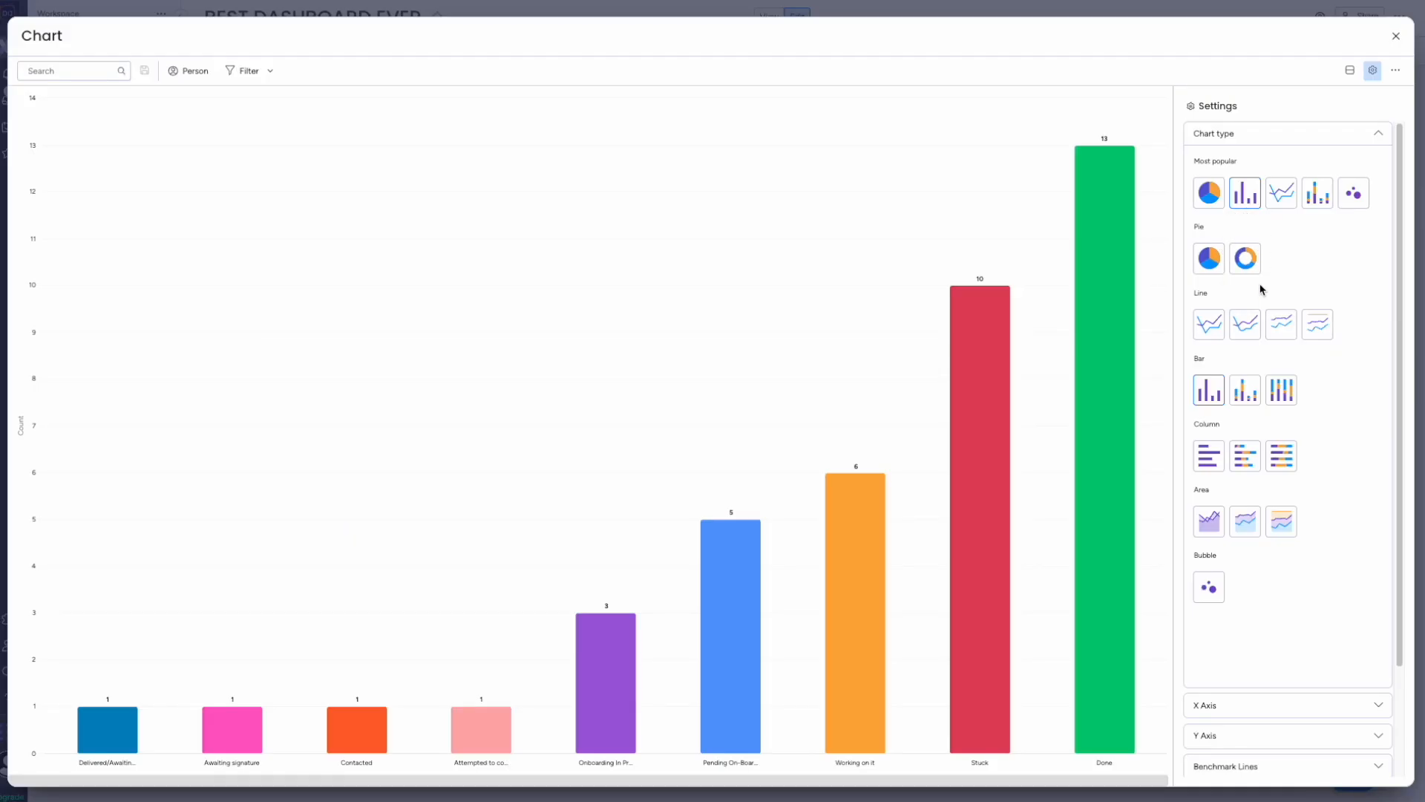
{"action": "left_click", "coordinate": [1212, 197]}
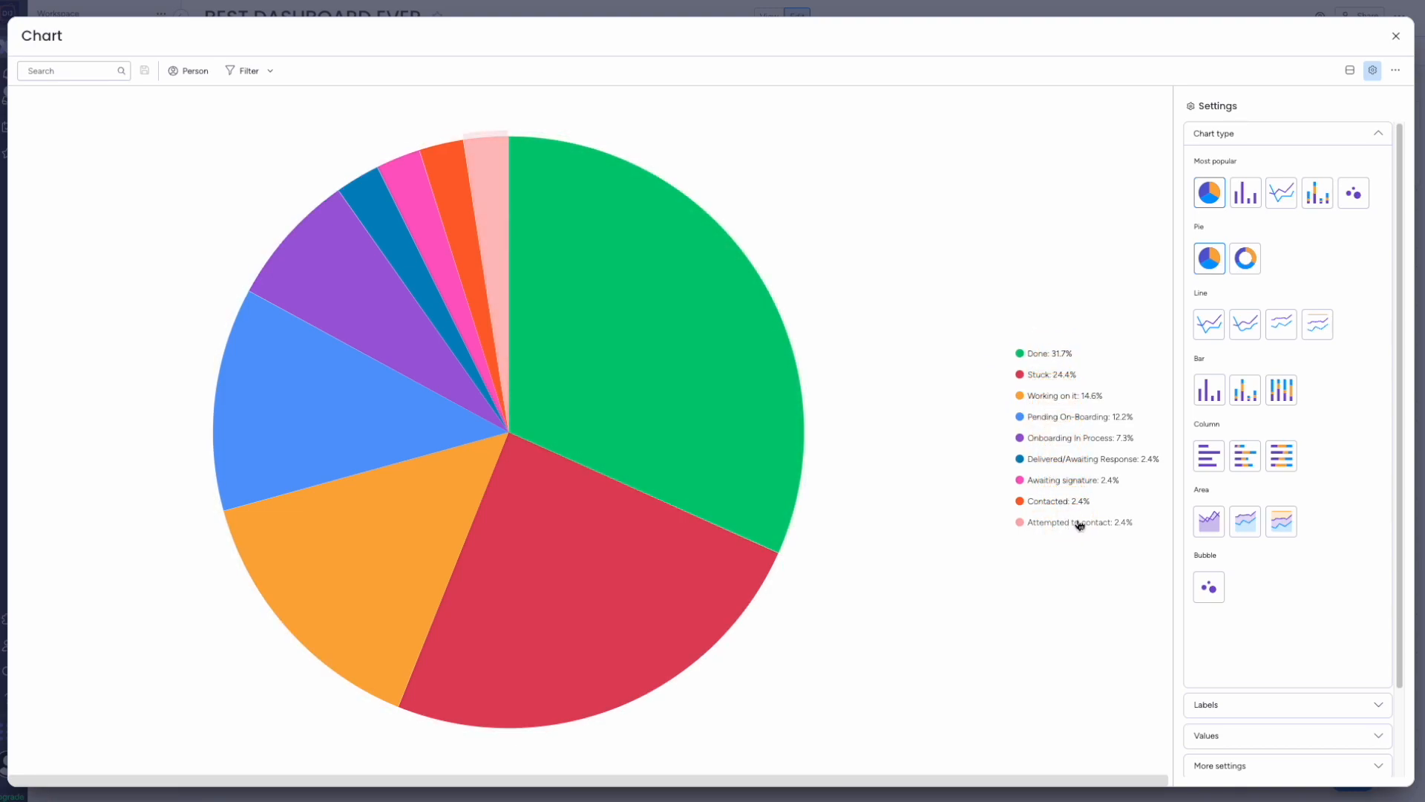
Examine the pie chart's slices and the column assigned to each board in the Labels settings
{"action": "mouse_move", "coordinate": [595, 349]}
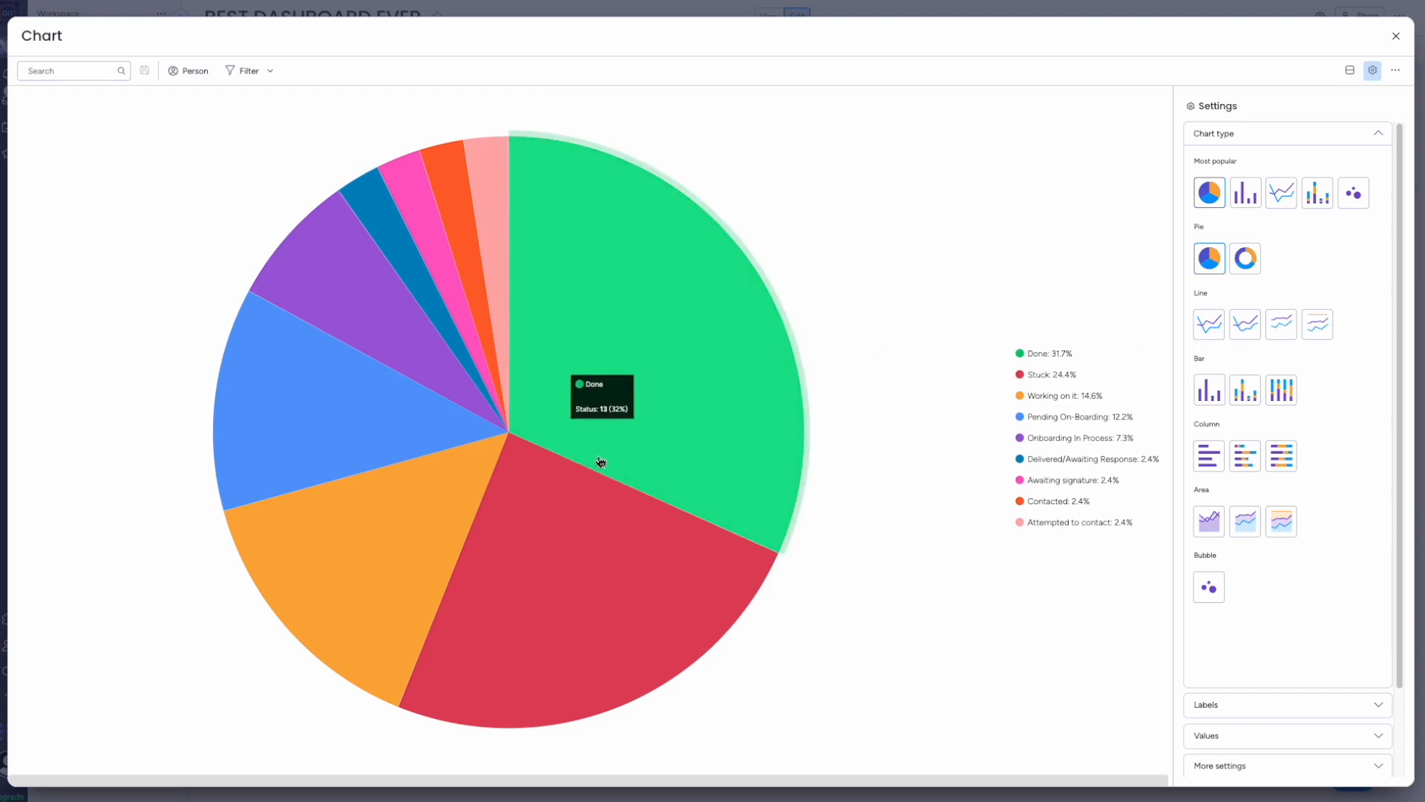
{"action": "mouse_move", "coordinate": [376, 440]}
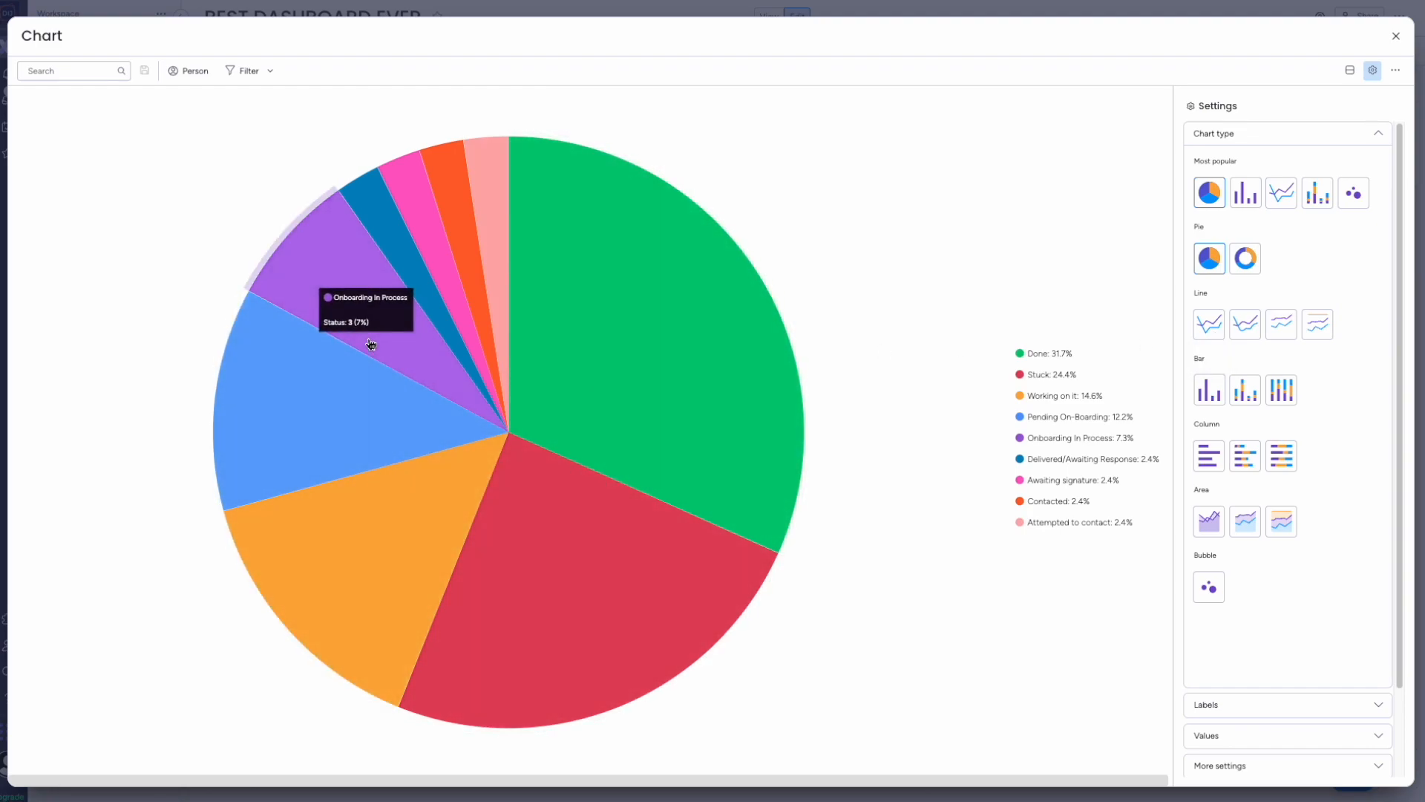
{"action": "scroll", "coordinate": [1306, 495], "scroll_direction": "down", "scroll_amount": 2}
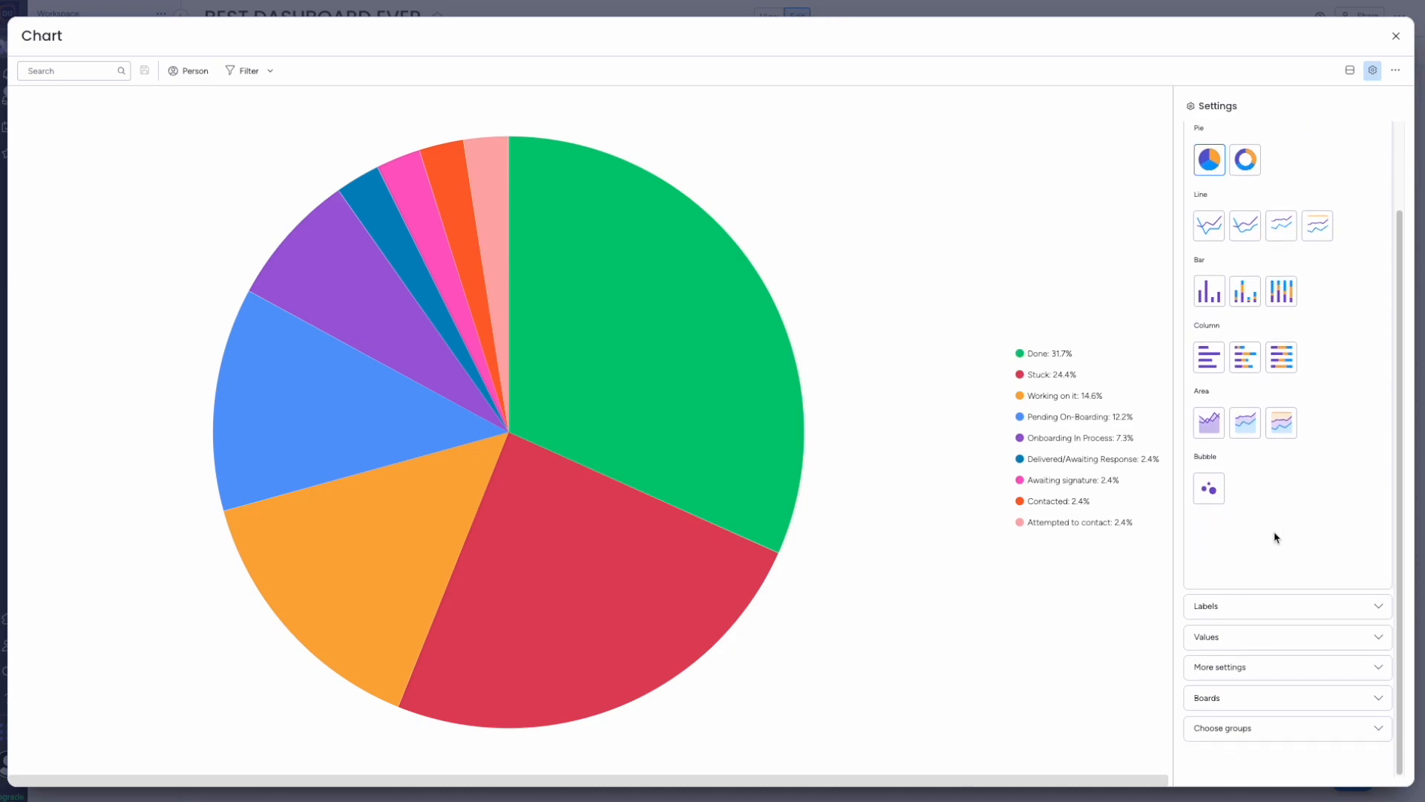
{"action": "left_click", "coordinate": [1236, 615]}
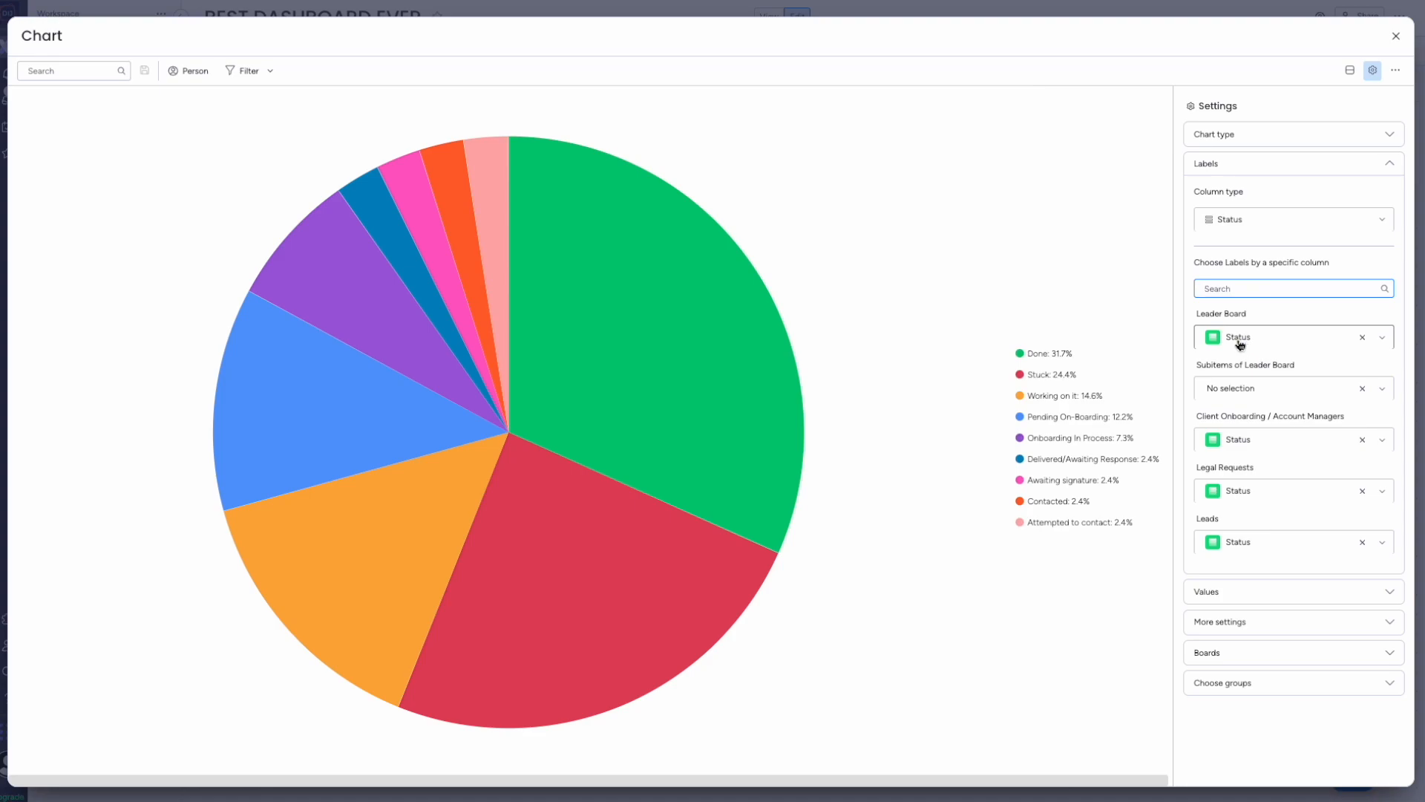
{"action": "left_click", "coordinate": [558, 327]}
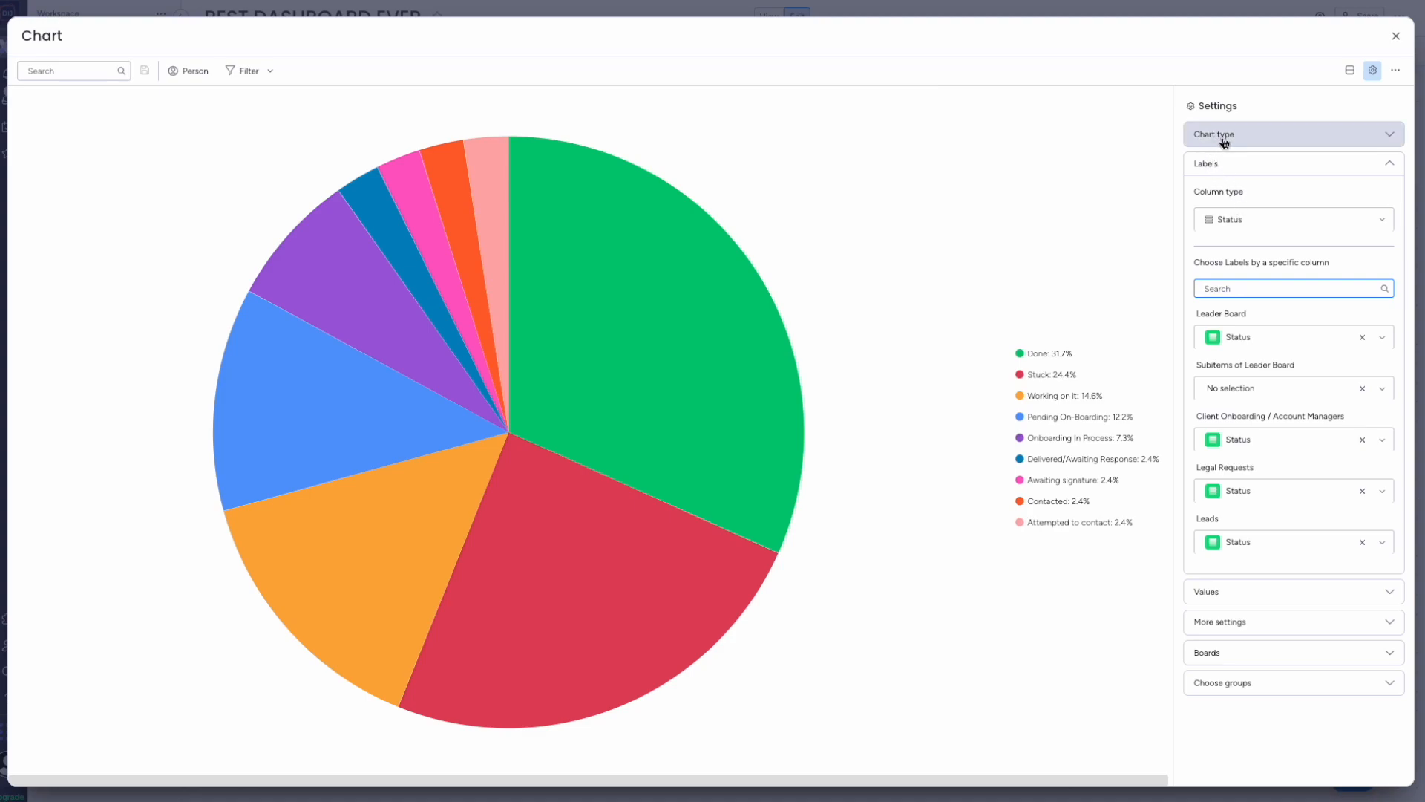
{"action": "left_click", "coordinate": [1388, 170]}
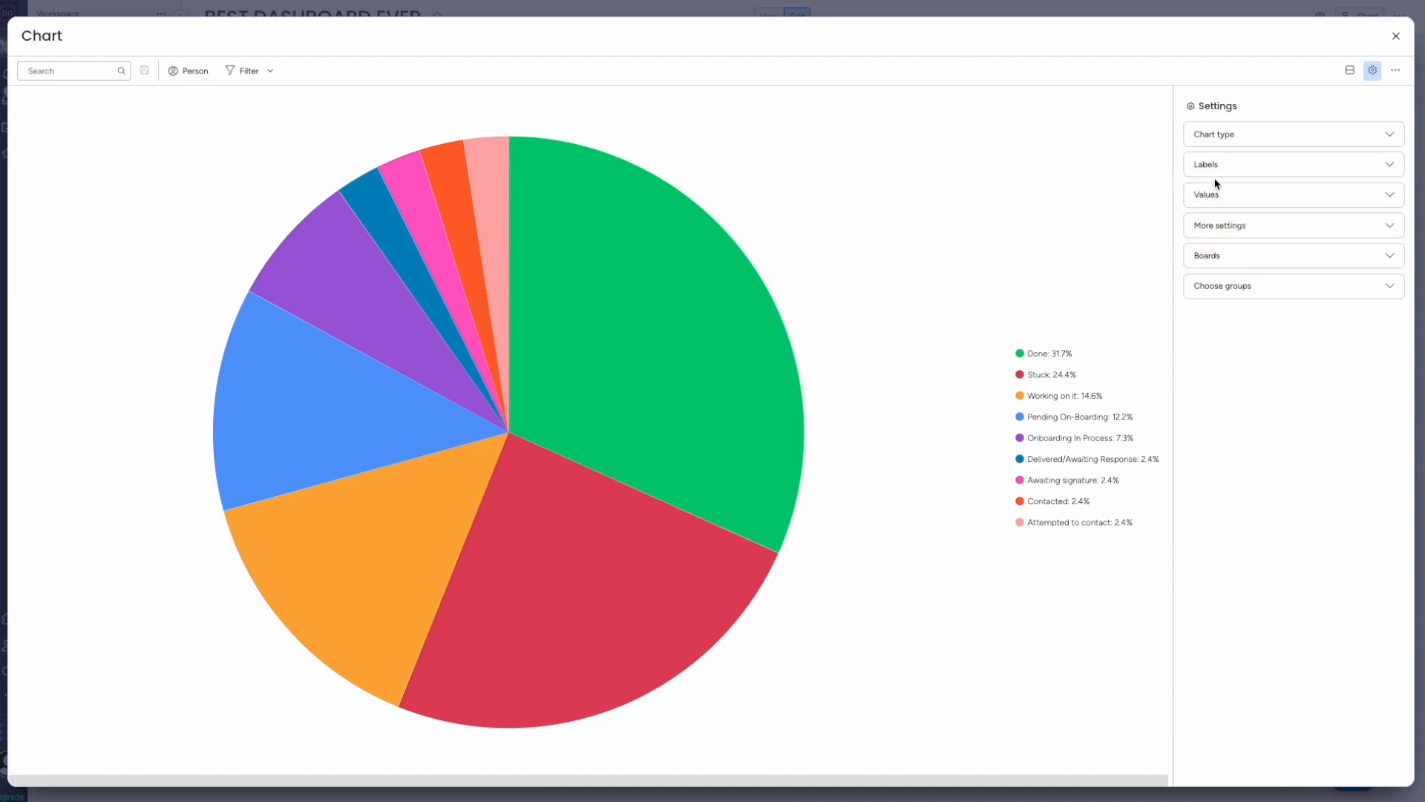
Change the chart type to Line and check the plotted data points
{"action": "left_click", "coordinate": [1250, 143]}
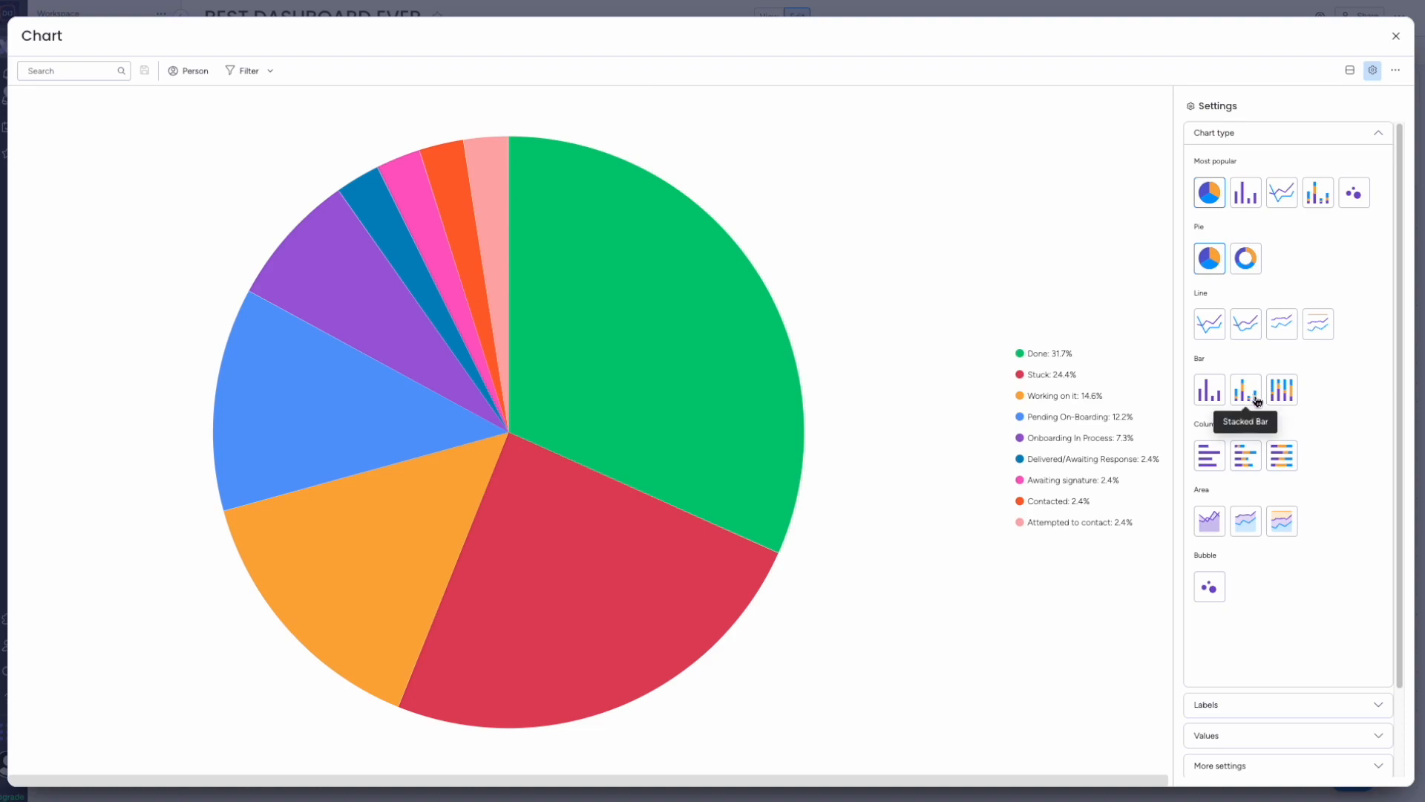
{"action": "left_click", "coordinate": [1287, 195]}
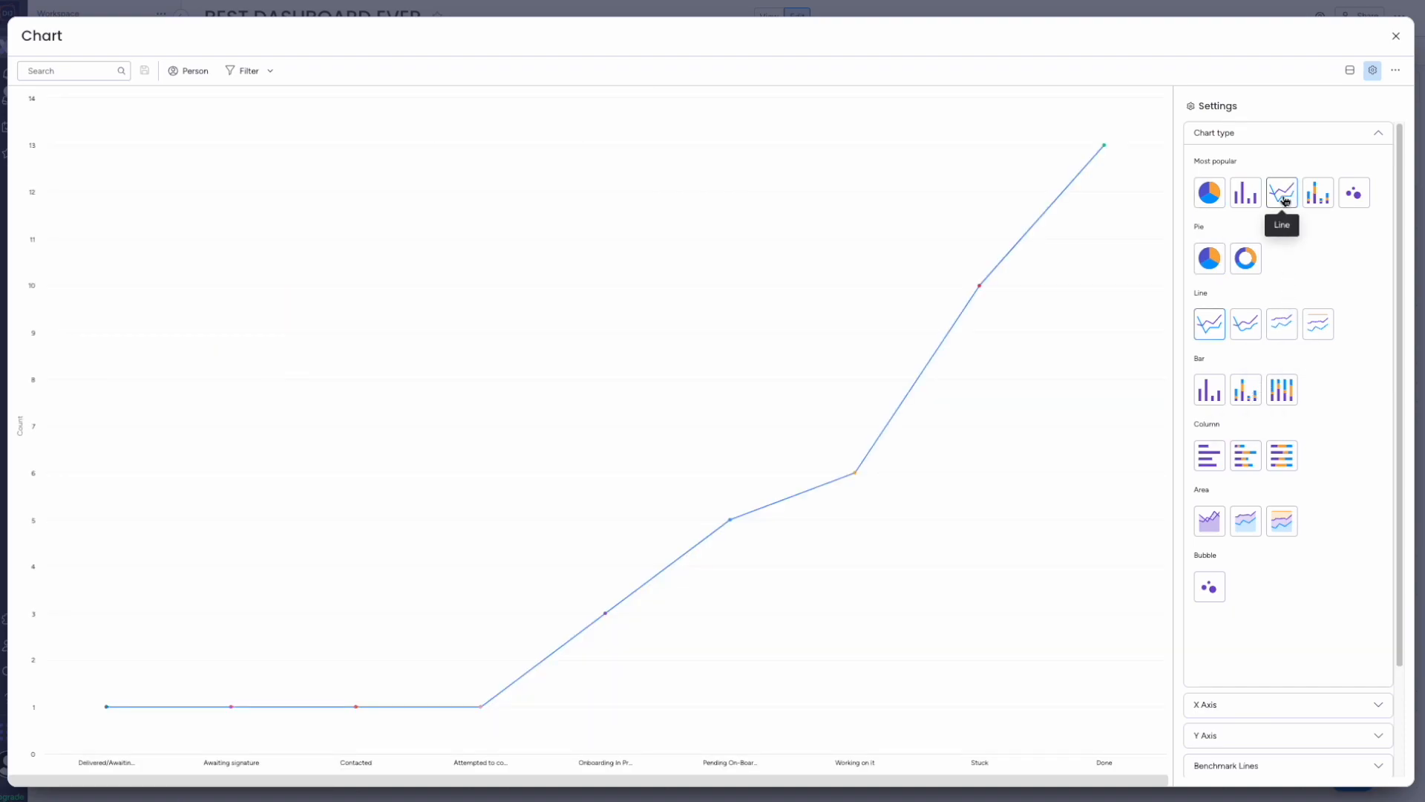
{"action": "left_click", "coordinate": [1285, 200]}
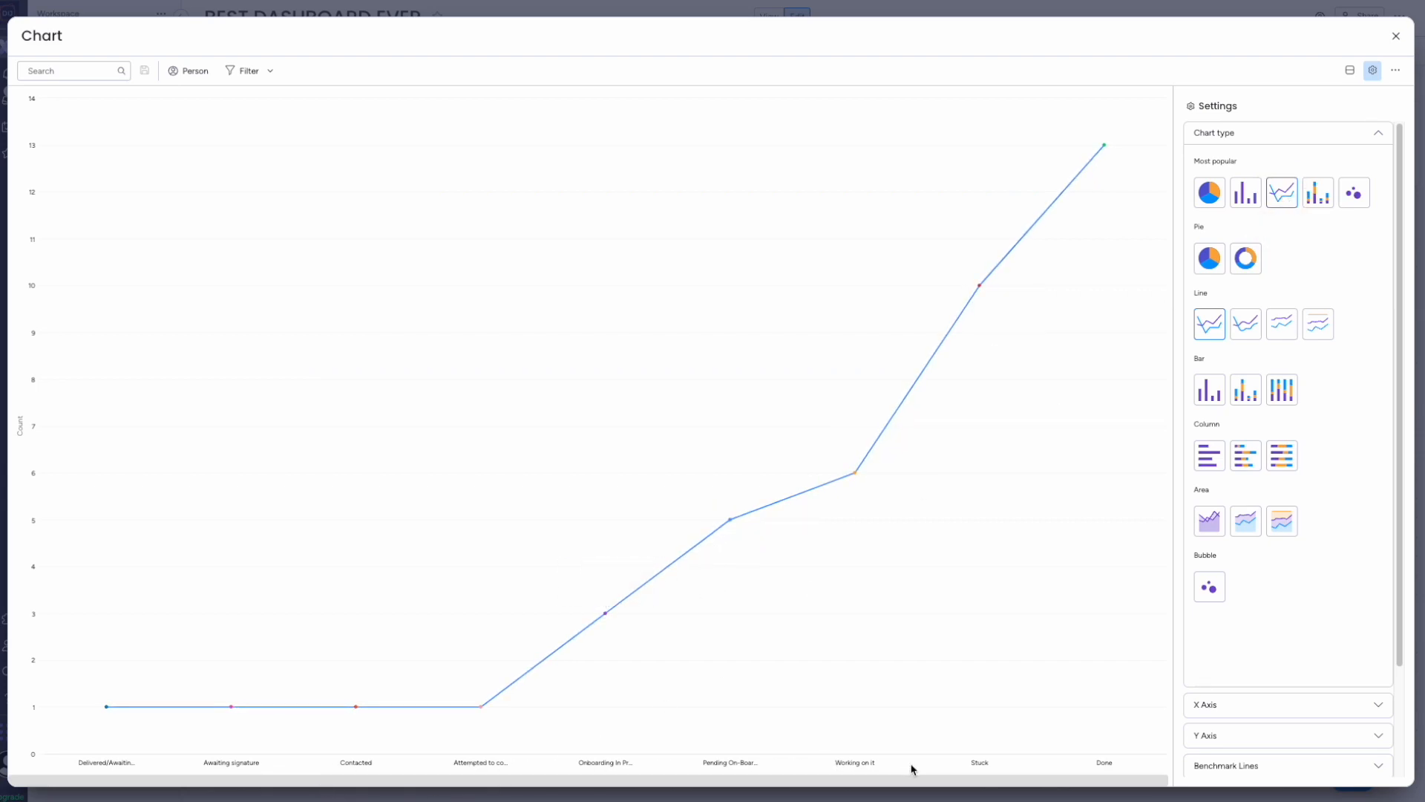
{"action": "mouse_move", "coordinate": [939, 610]}
{"action": "mouse_move", "coordinate": [1081, 200]}
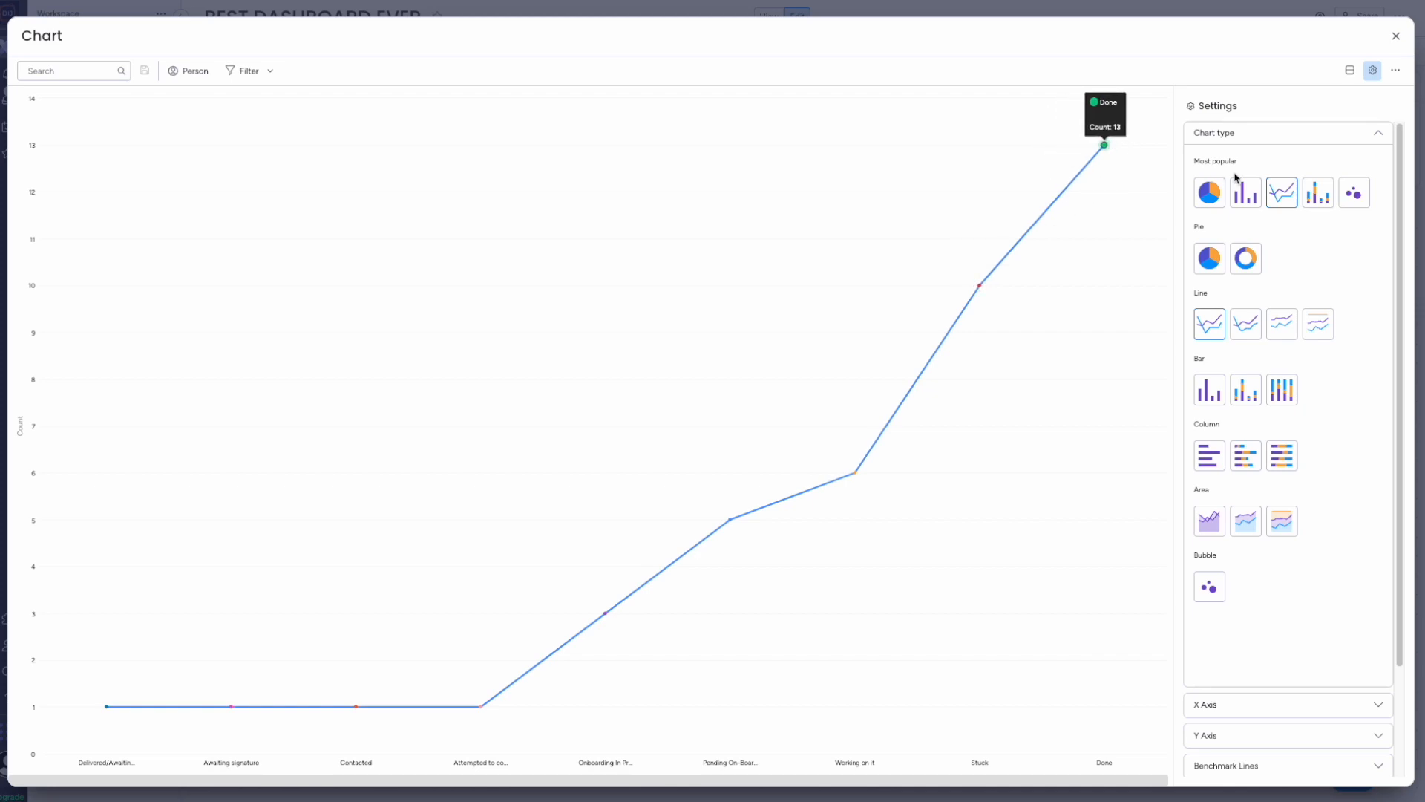
{"action": "left_click", "coordinate": [1382, 140]}
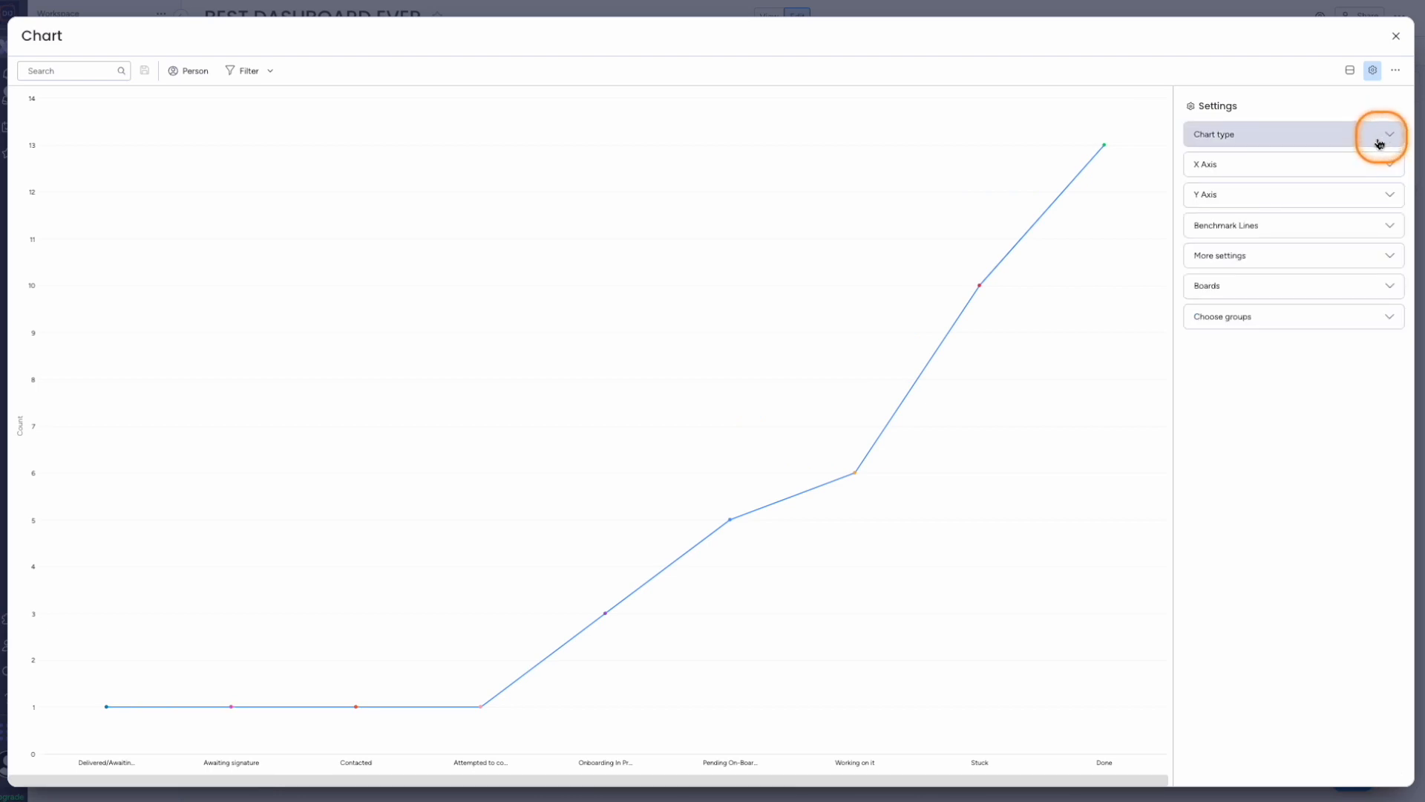
{"action": "left_click", "coordinate": [1191, 167]}
{"action": "left_click", "coordinate": [1199, 169]}
{"action": "left_click", "coordinate": [1201, 199]}
{"action": "left_click", "coordinate": [1214, 228]}
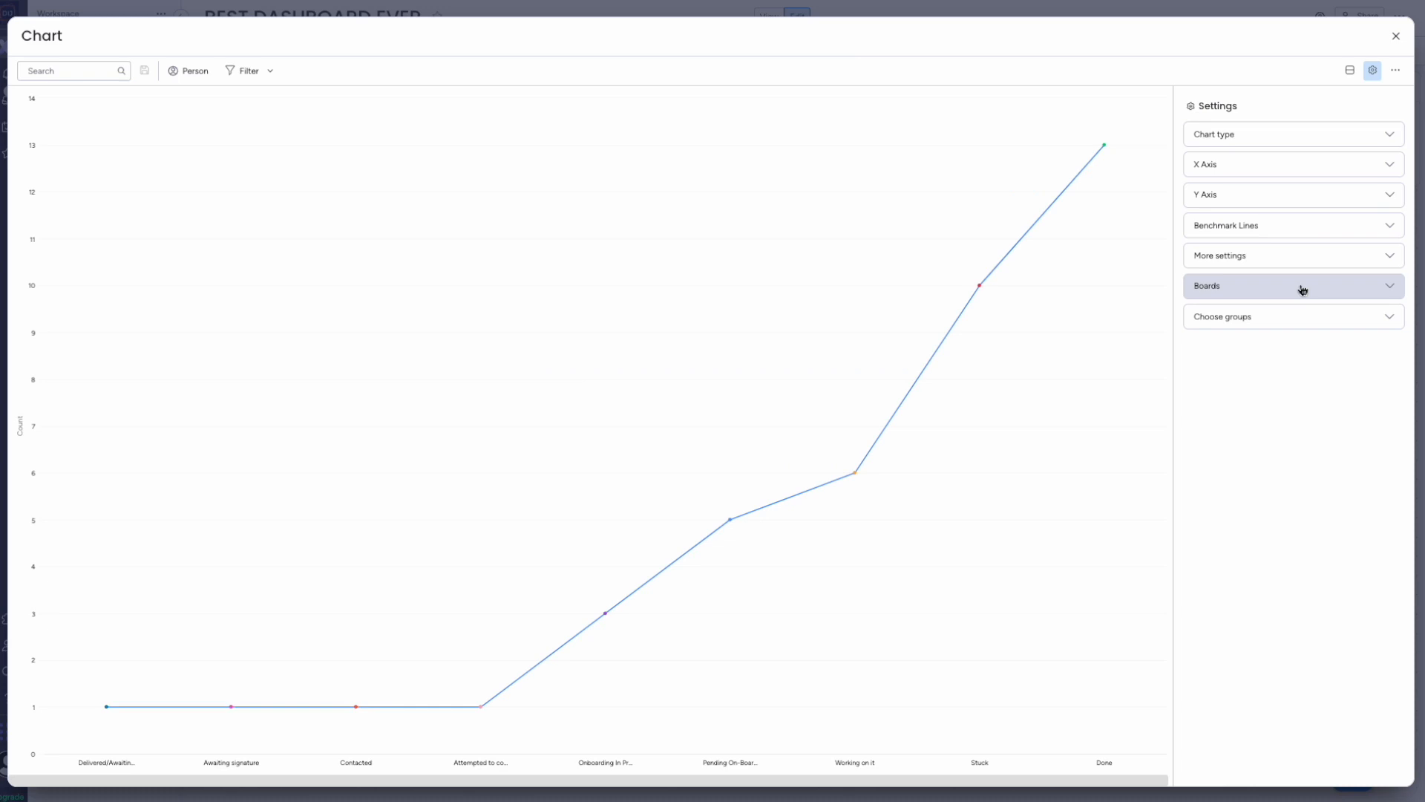
Exclude Leader Board, Client Onboarding / Account Managers and Leads from the chart, keeping only Legal Requests, and view its group selection
{"action": "left_click", "coordinate": [1214, 295]}
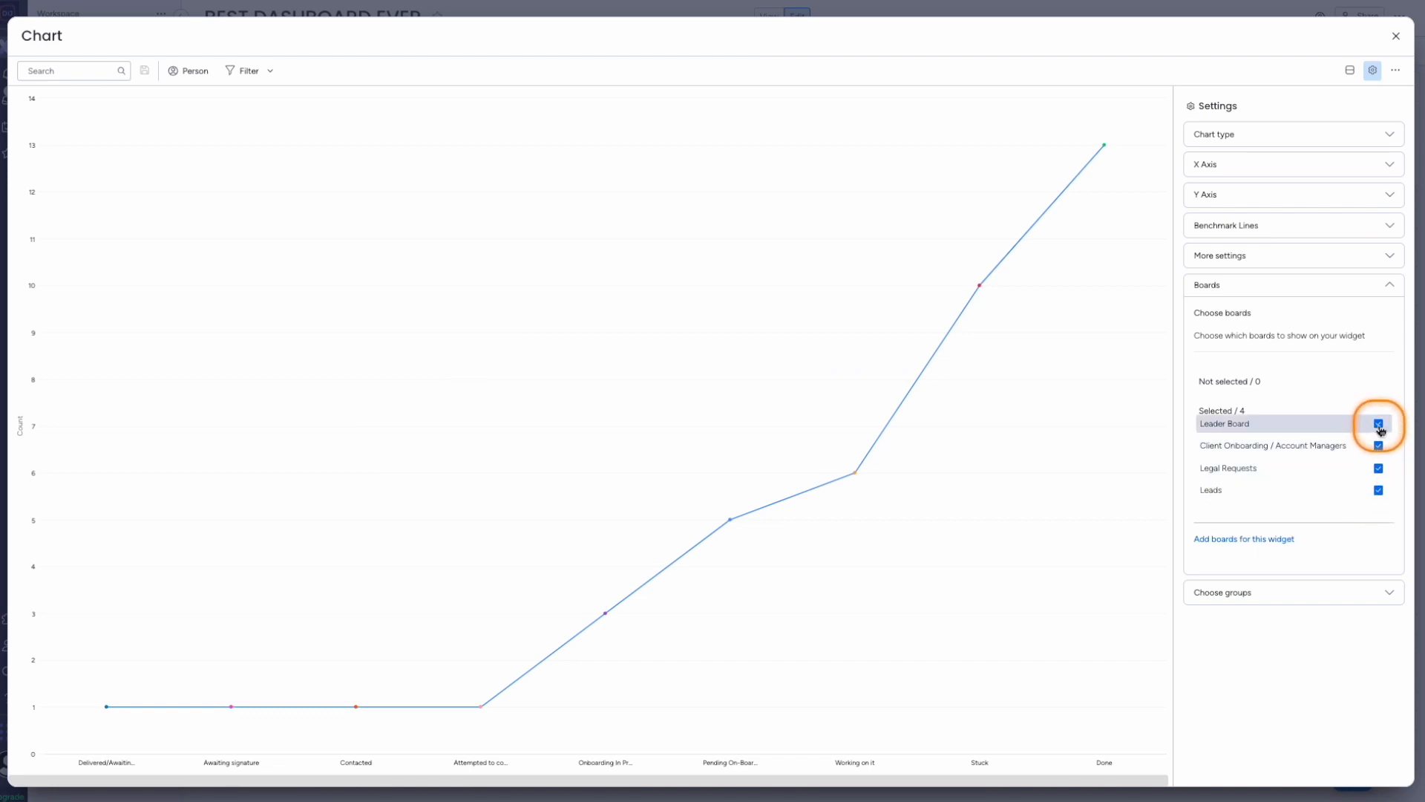
{"action": "left_click", "coordinate": [1379, 426]}
{"action": "left_click", "coordinate": [1379, 446]}
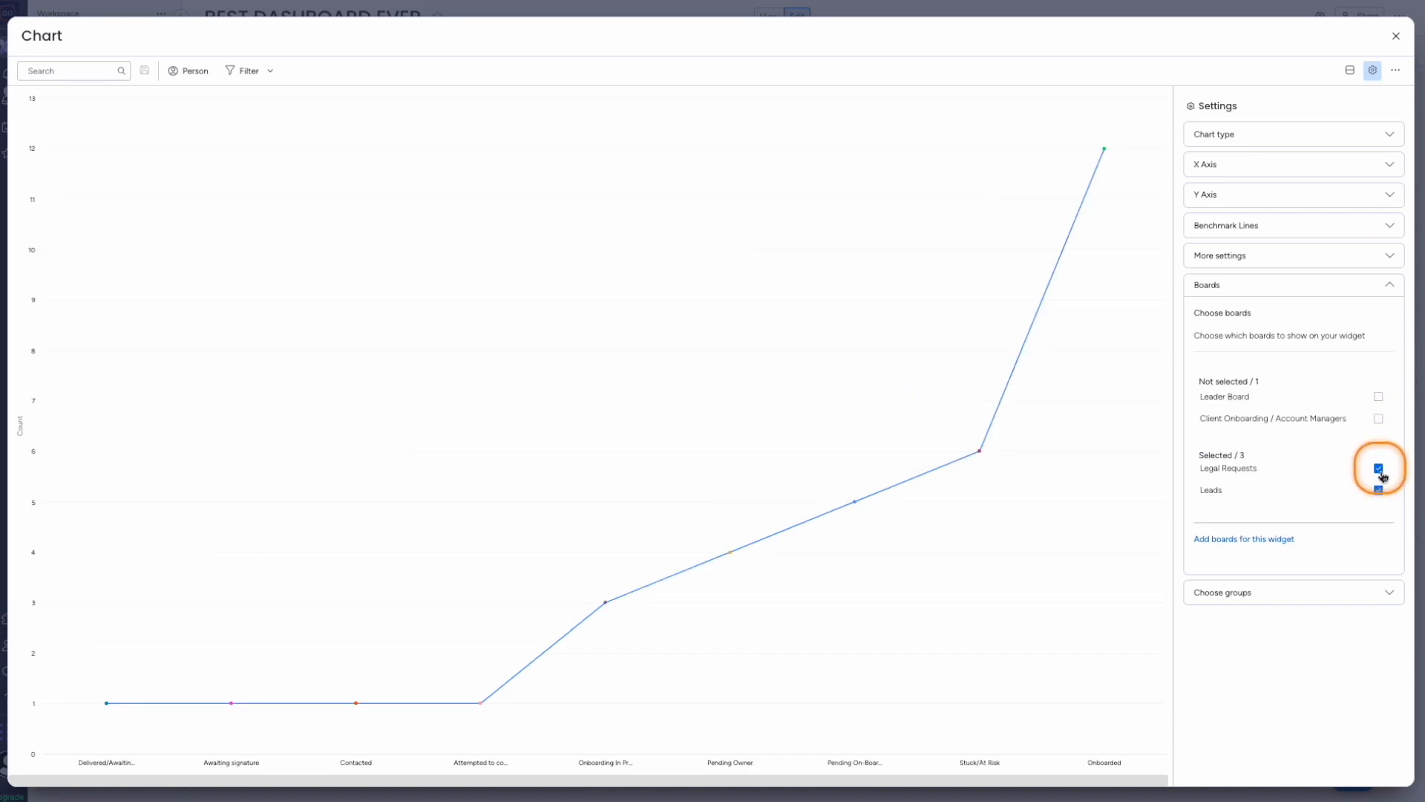
{"action": "left_click", "coordinate": [1378, 492]}
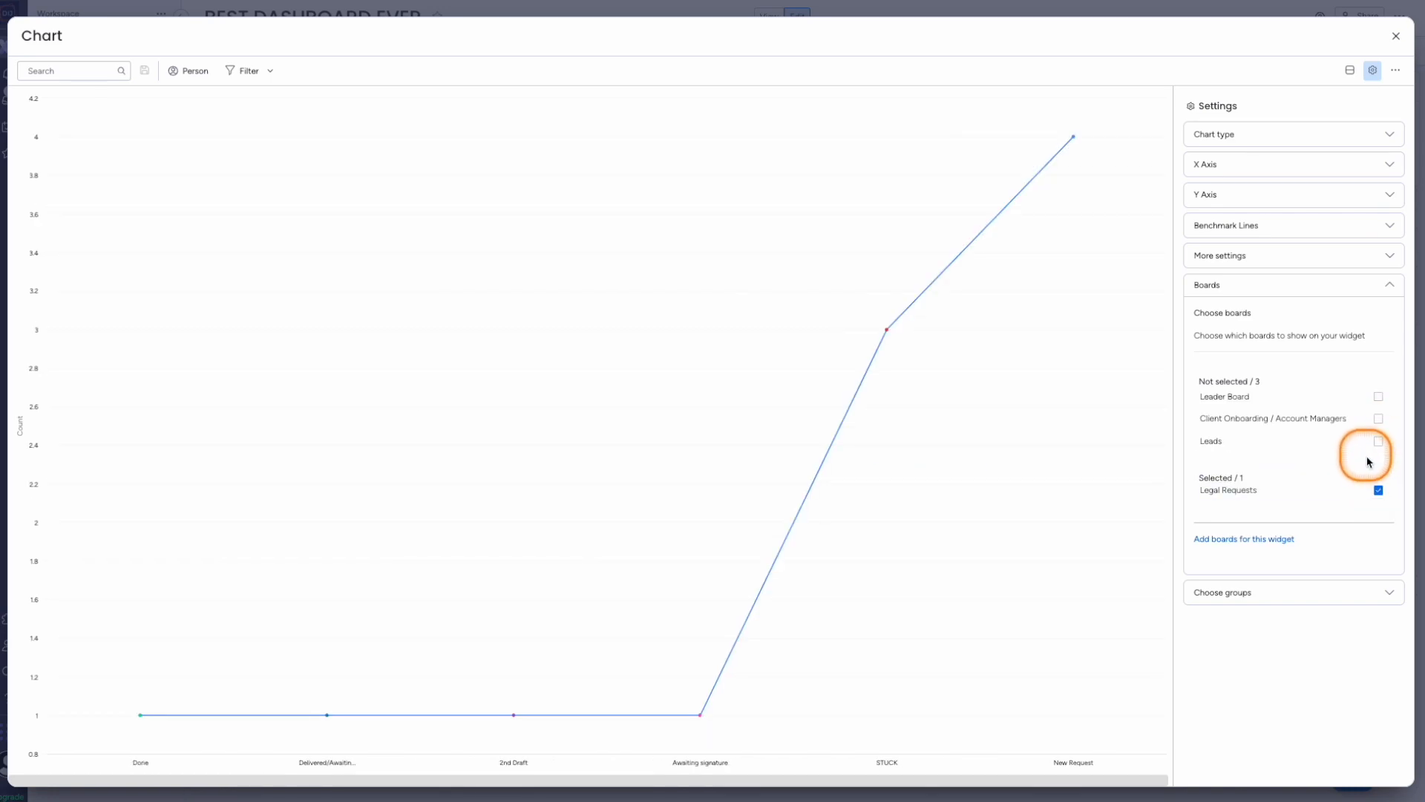
{"action": "left_click", "coordinate": [1310, 602]}
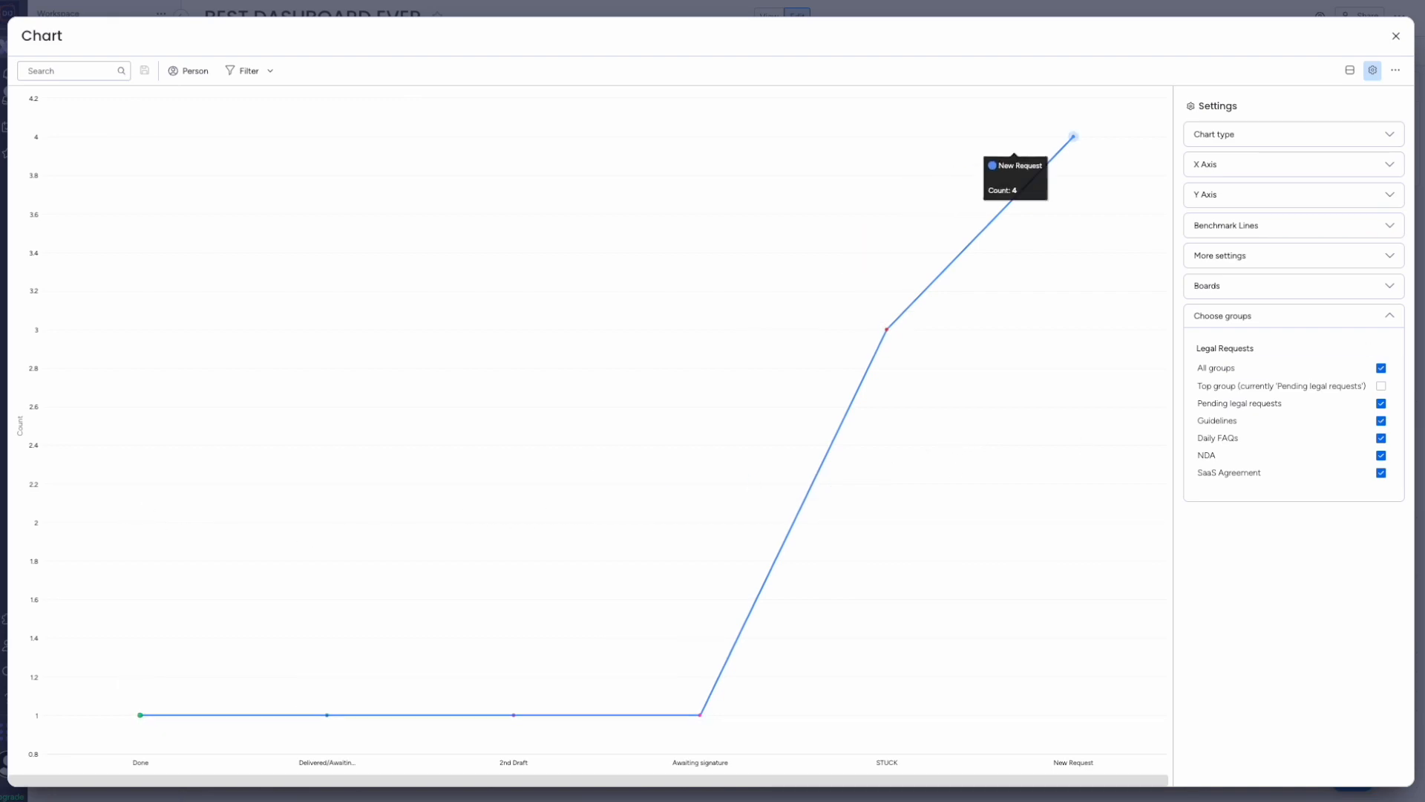
Set the chart's X Axis column type to Date
{"action": "left_click", "coordinate": [1205, 173]}
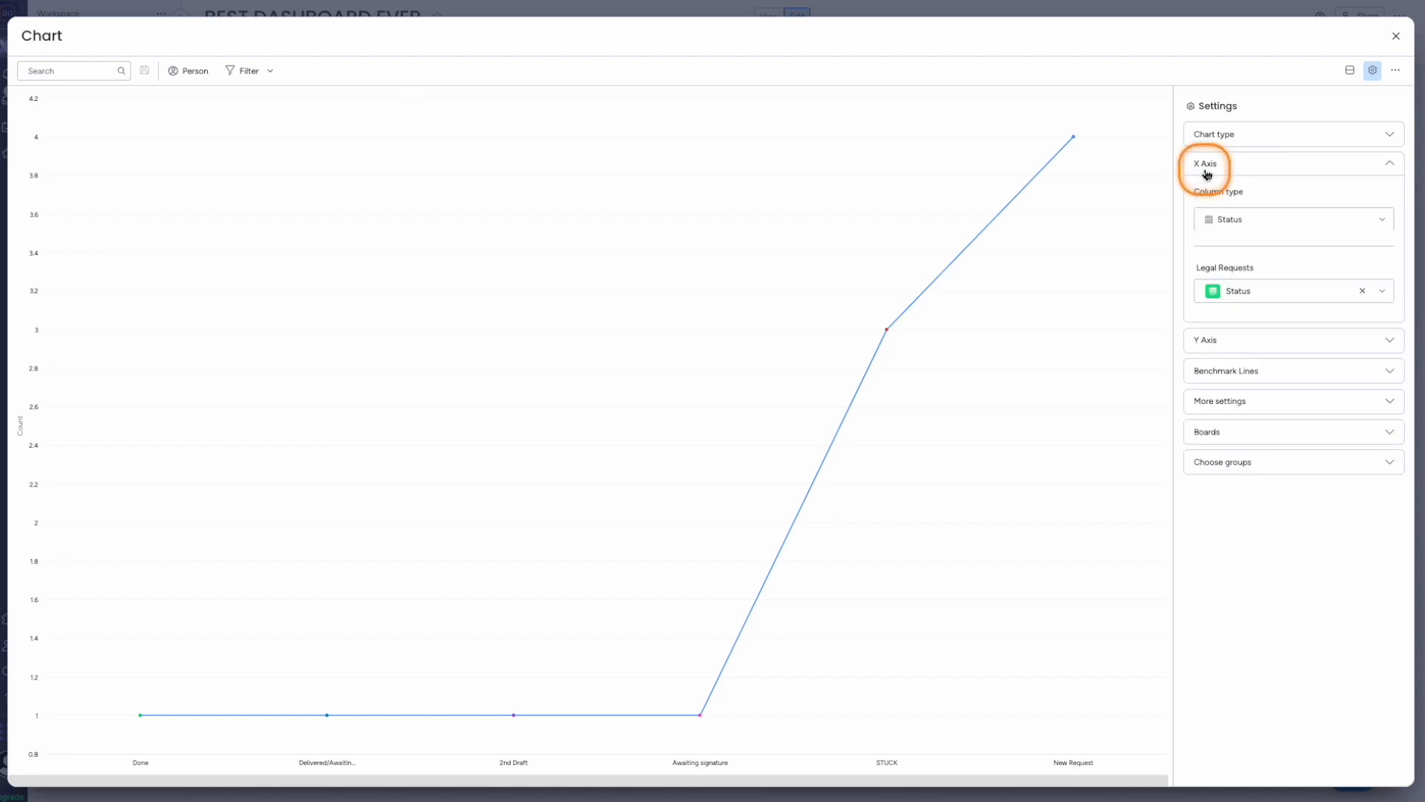
{"action": "left_click", "coordinate": [1264, 224]}
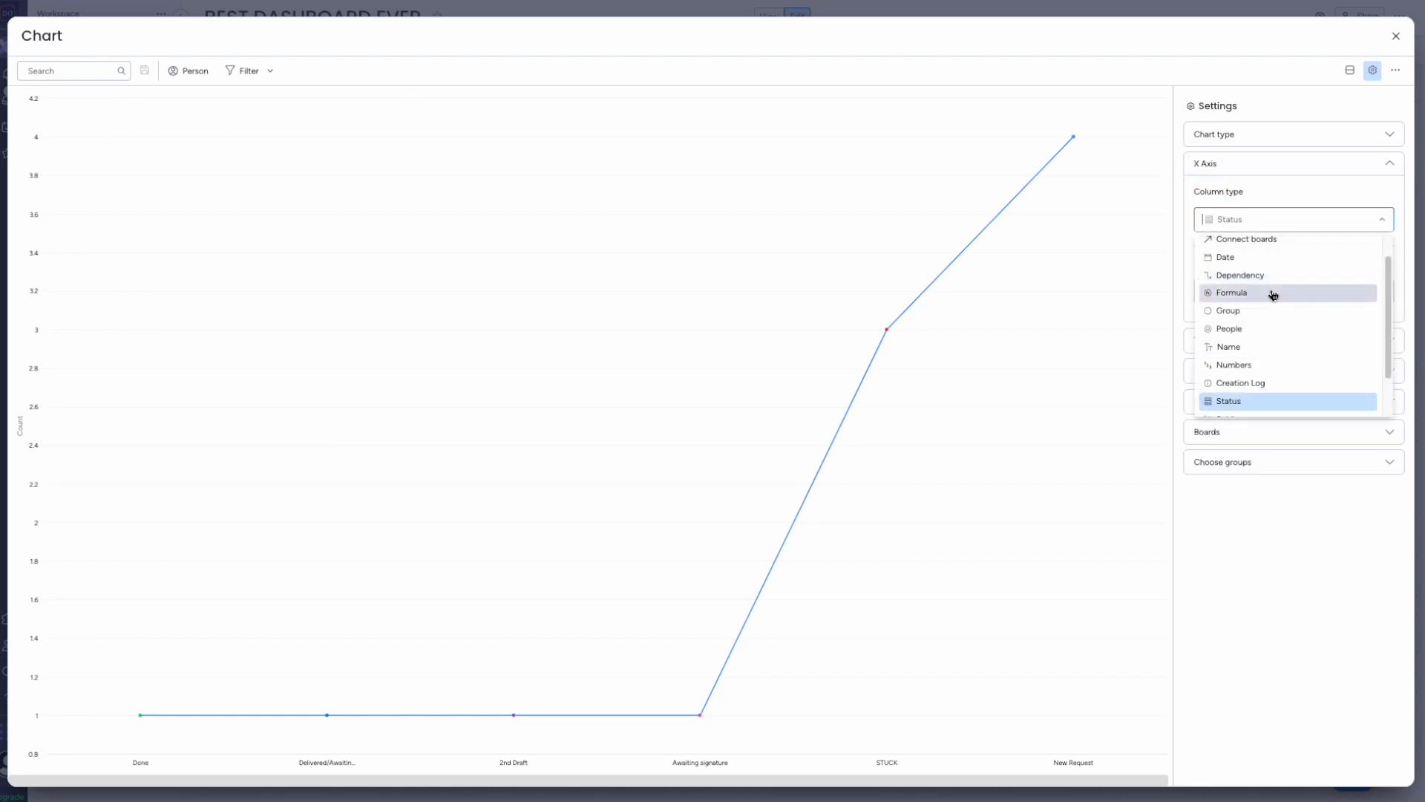
{"action": "left_click", "coordinate": [1226, 266]}
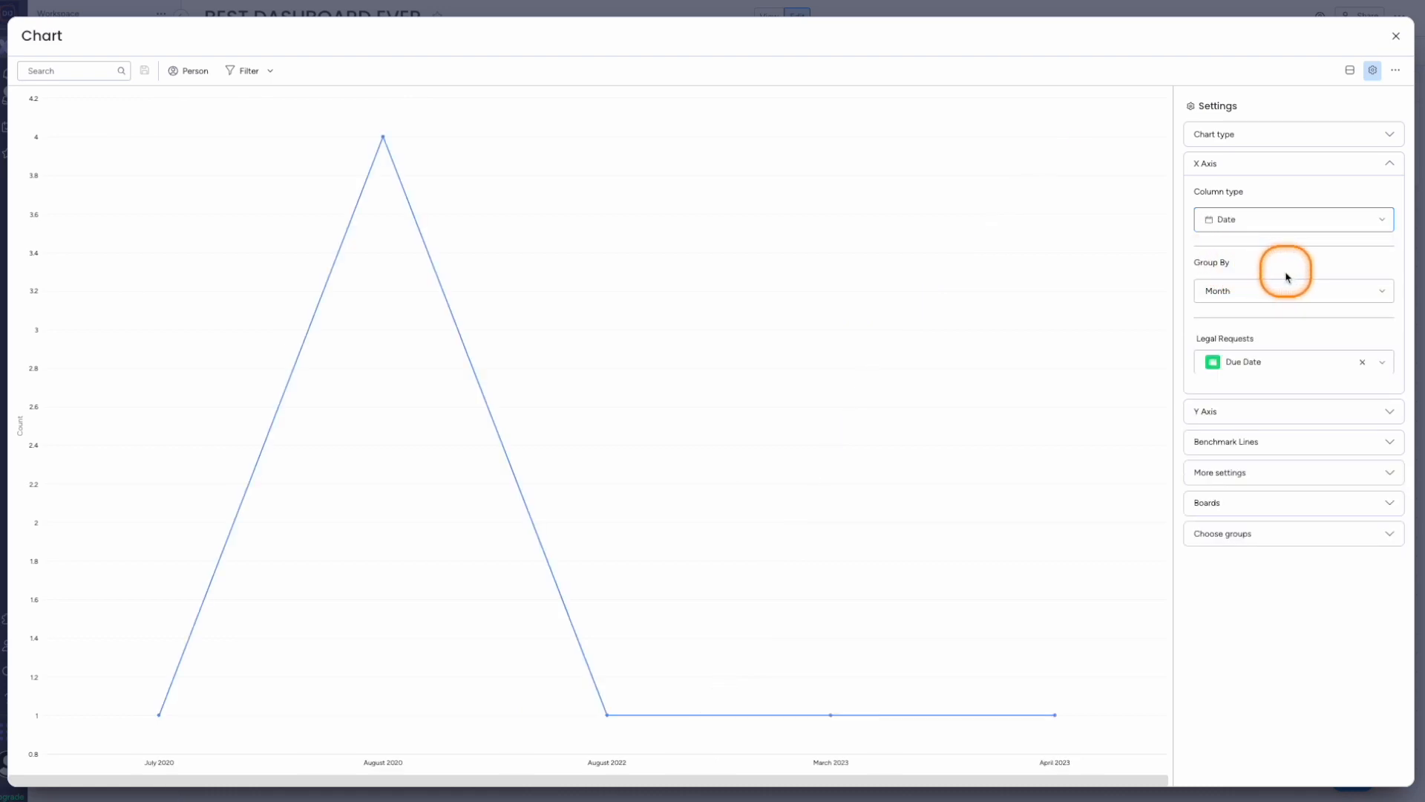
Try grouping the X Axis dates by day and return the grouping to Month
{"action": "left_click", "coordinate": [1287, 295]}
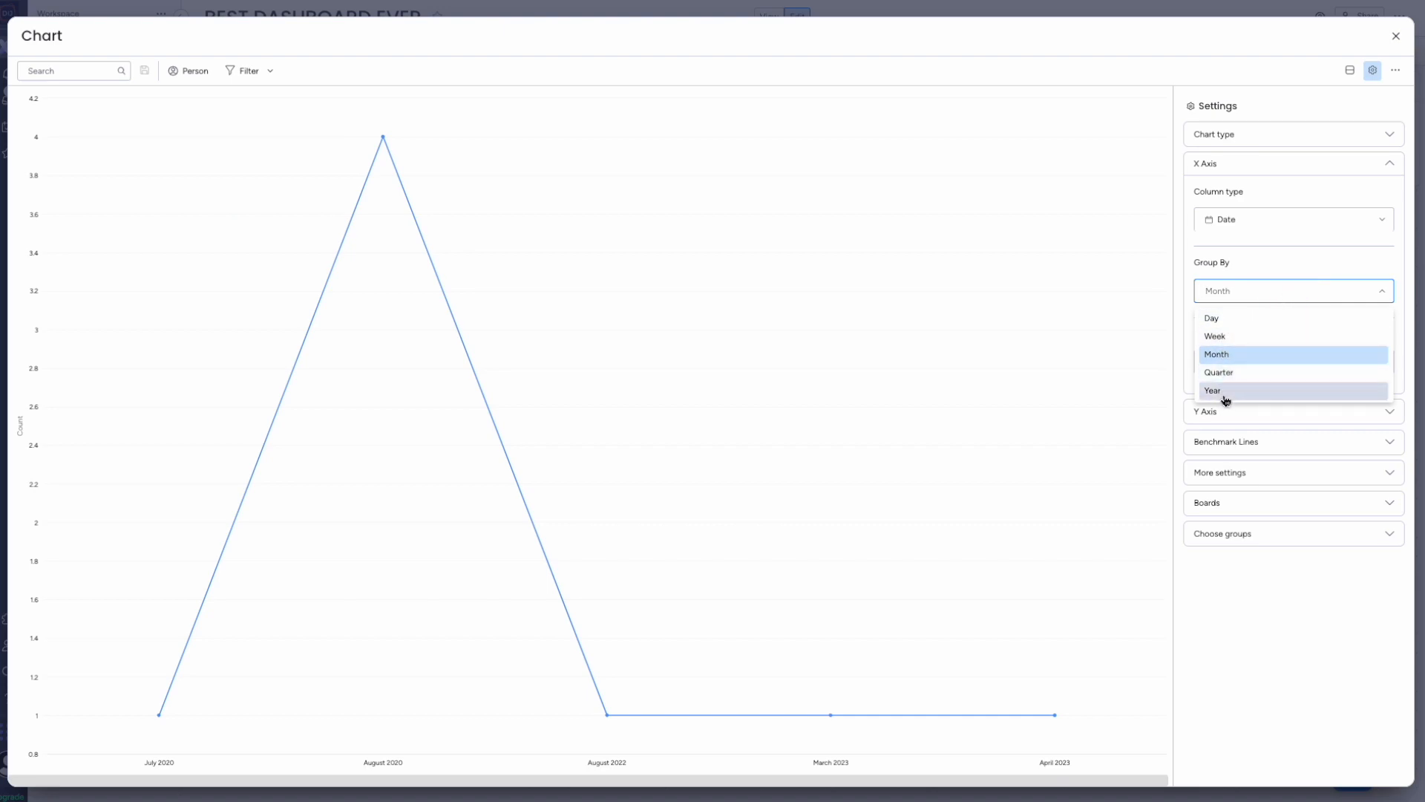
{"action": "left_click", "coordinate": [1221, 343]}
{"action": "left_click", "coordinate": [1238, 293]}
{"action": "left_click", "coordinate": [1242, 354]}
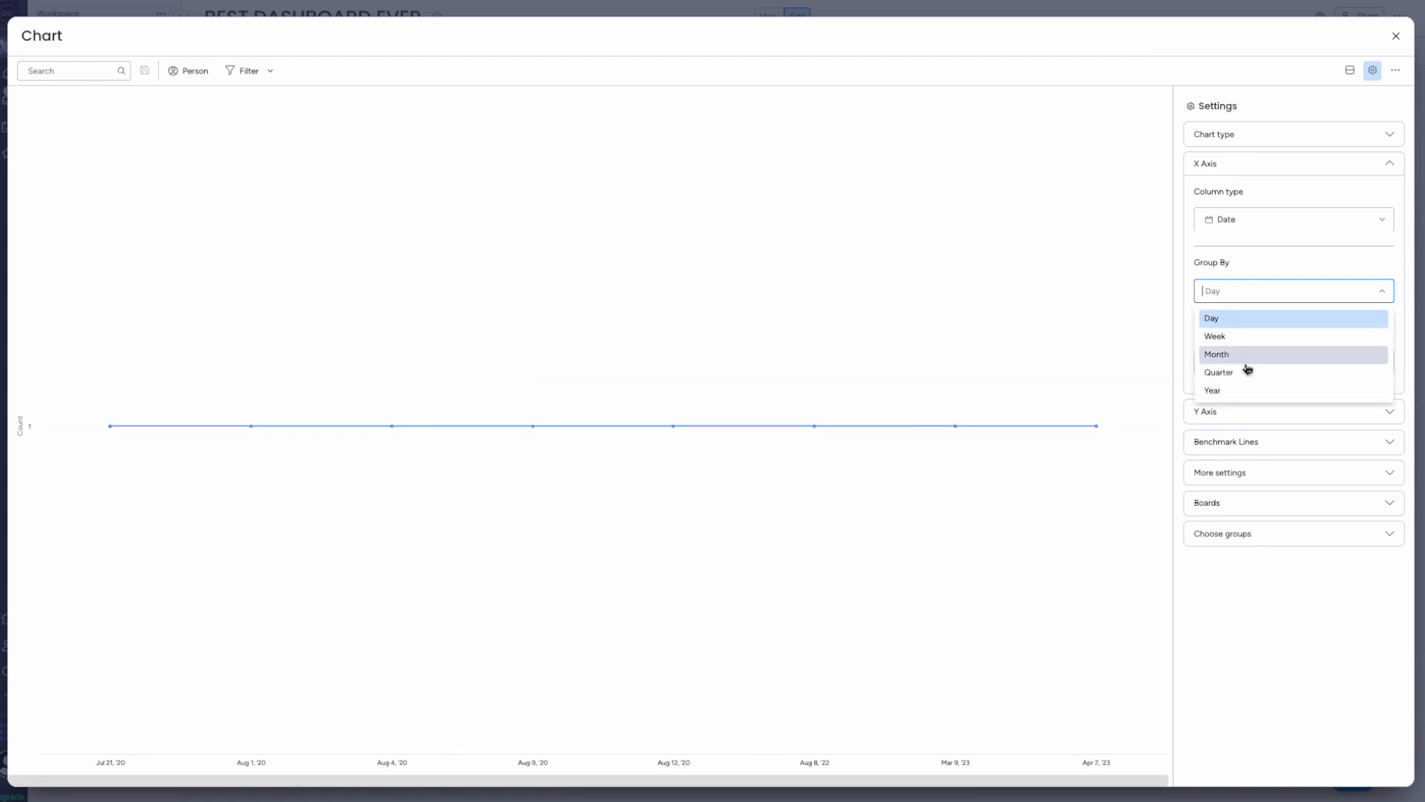
{"action": "mouse_move", "coordinate": [343, 270]}
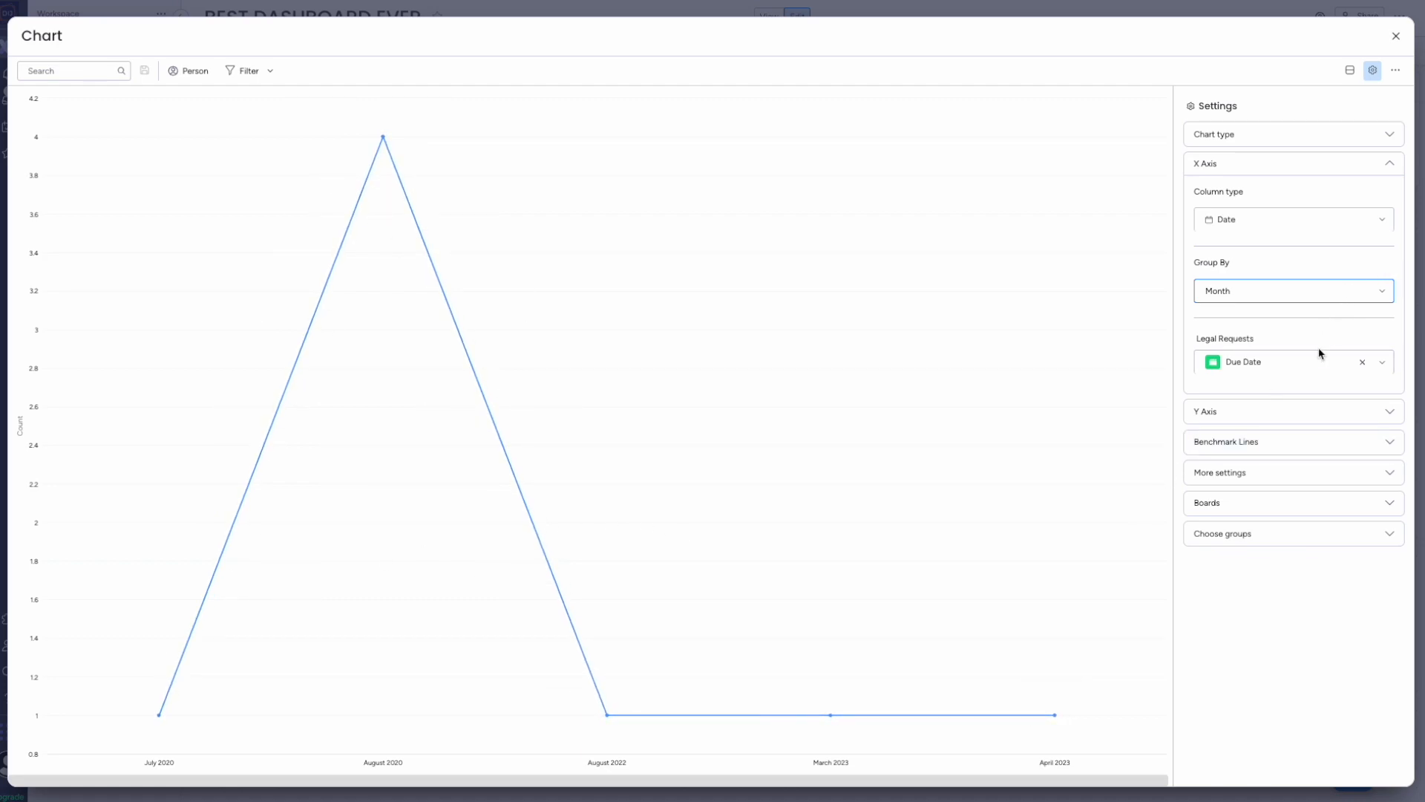
Plot Deal Size instead of Count items on the Y Axis and check the line's monthly data points
{"action": "left_click", "coordinate": [1208, 420]}
{"action": "left_click", "coordinate": [1207, 420]}
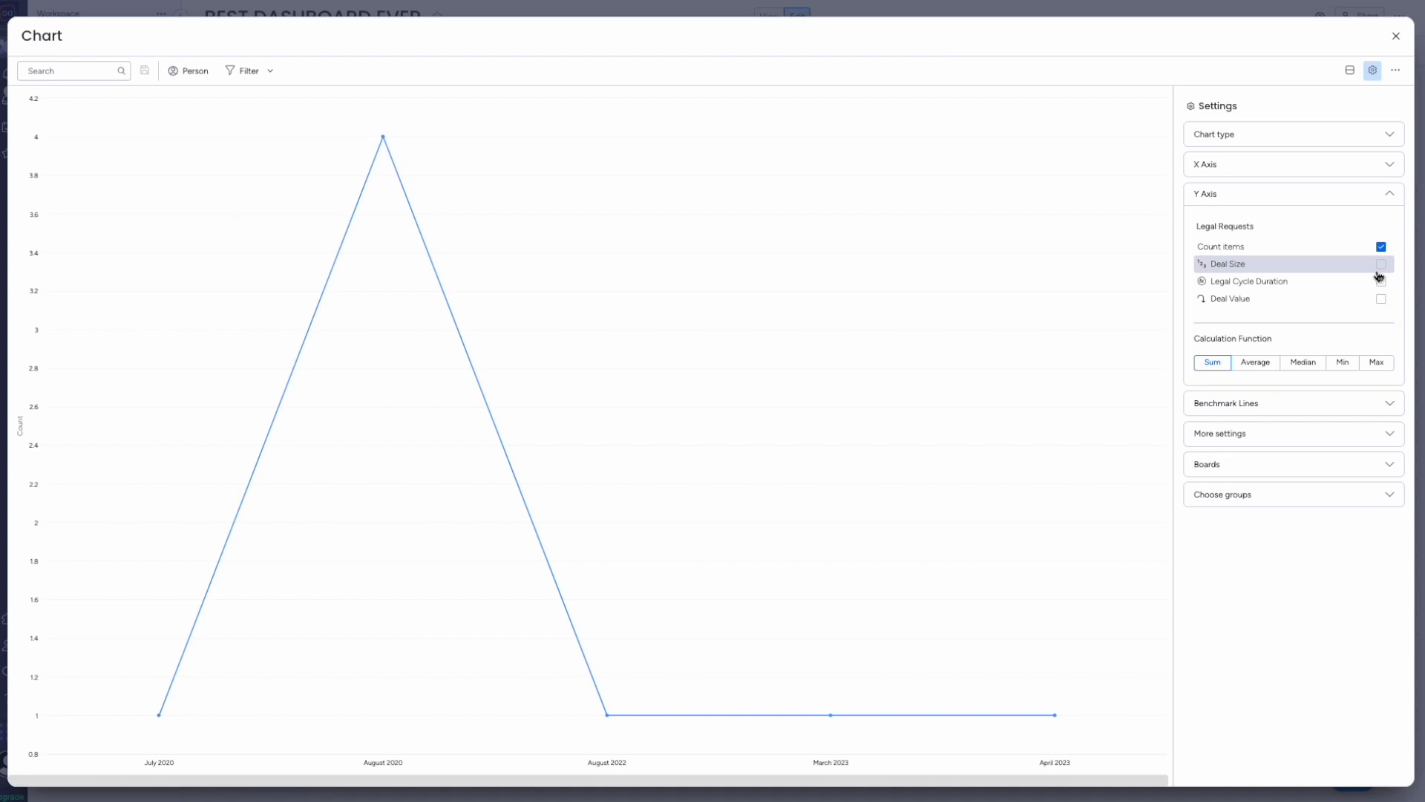
{"action": "mouse_move", "coordinate": [383, 139]}
{"action": "left_click", "coordinate": [1382, 265]}
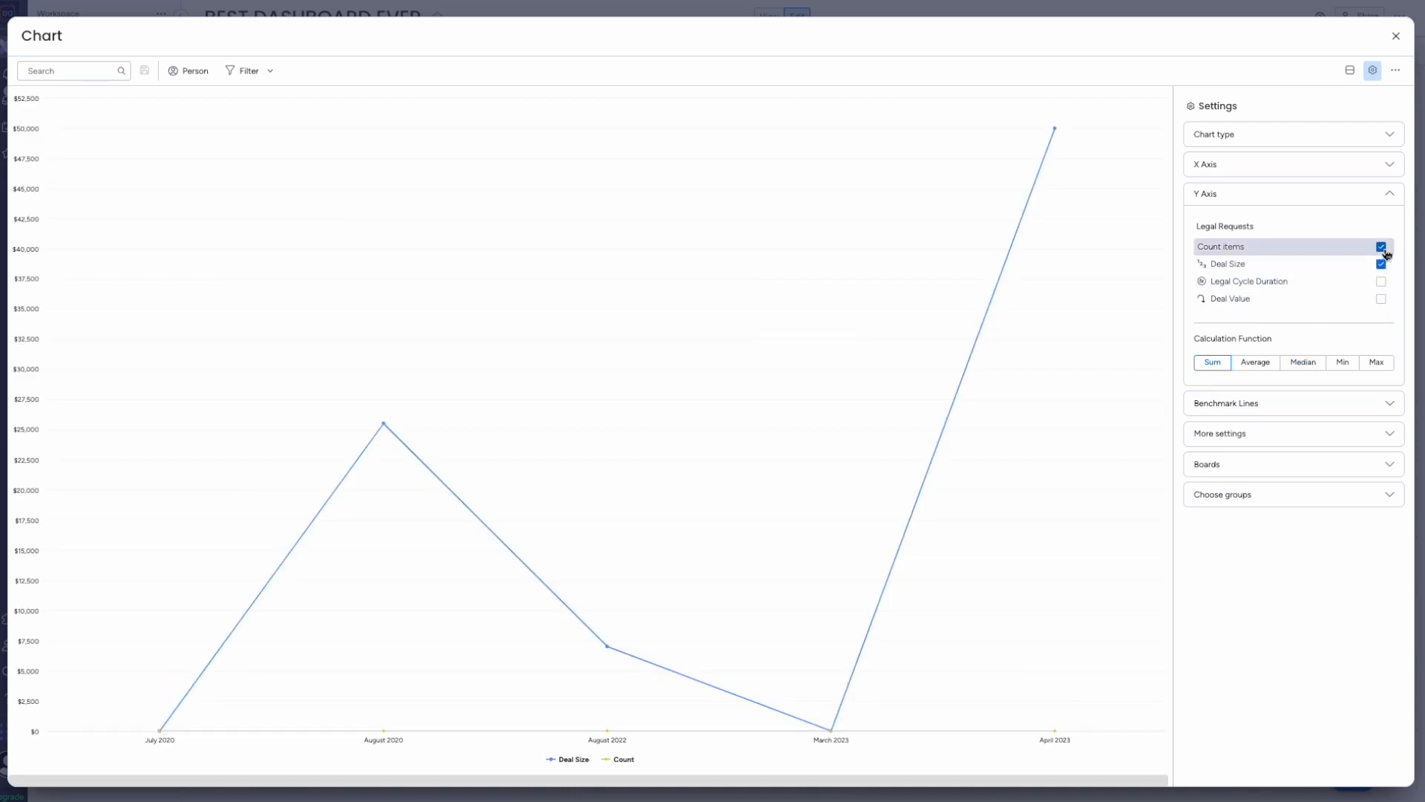
{"action": "left_click", "coordinate": [1381, 247]}
{"action": "mouse_move", "coordinate": [1059, 180]}
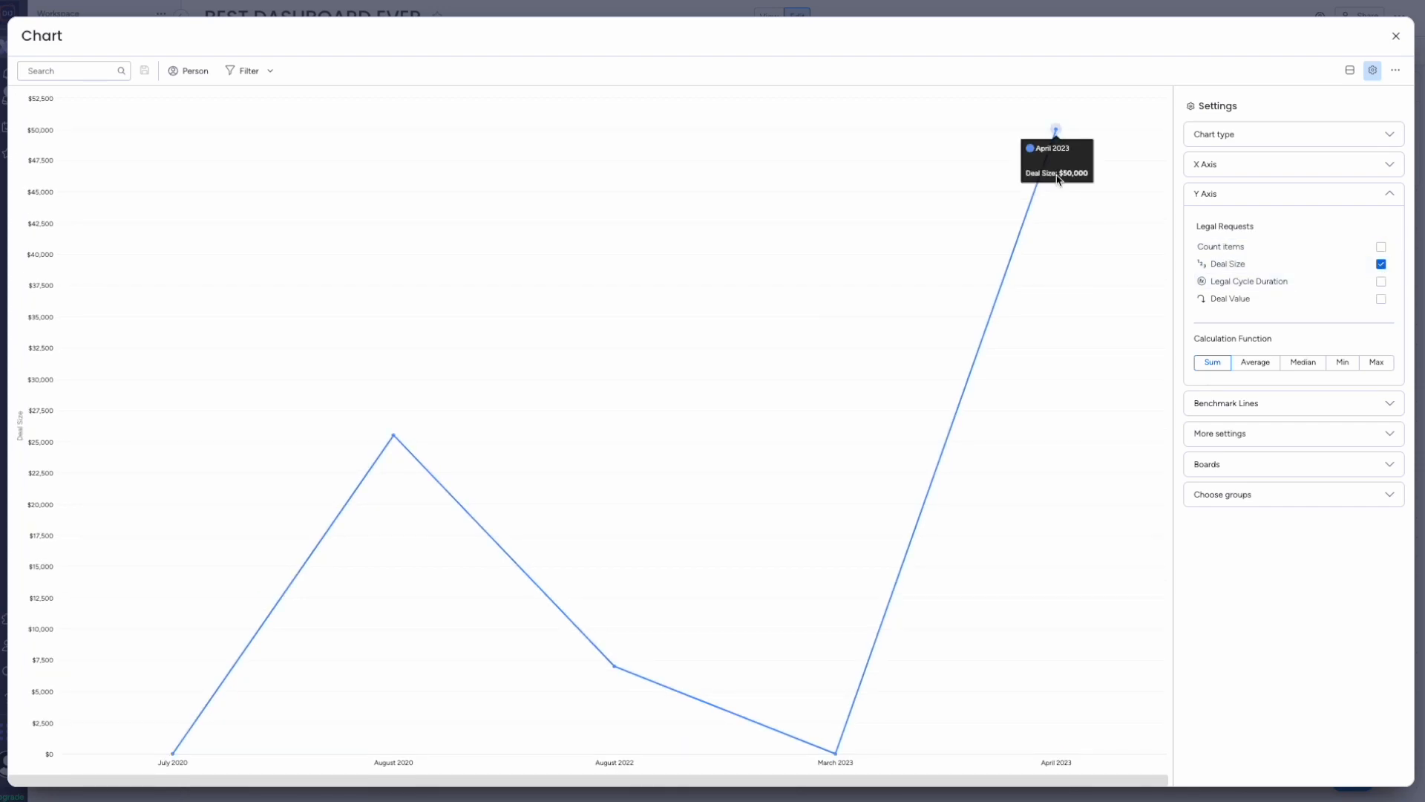
{"action": "left_click", "coordinate": [1058, 130]}
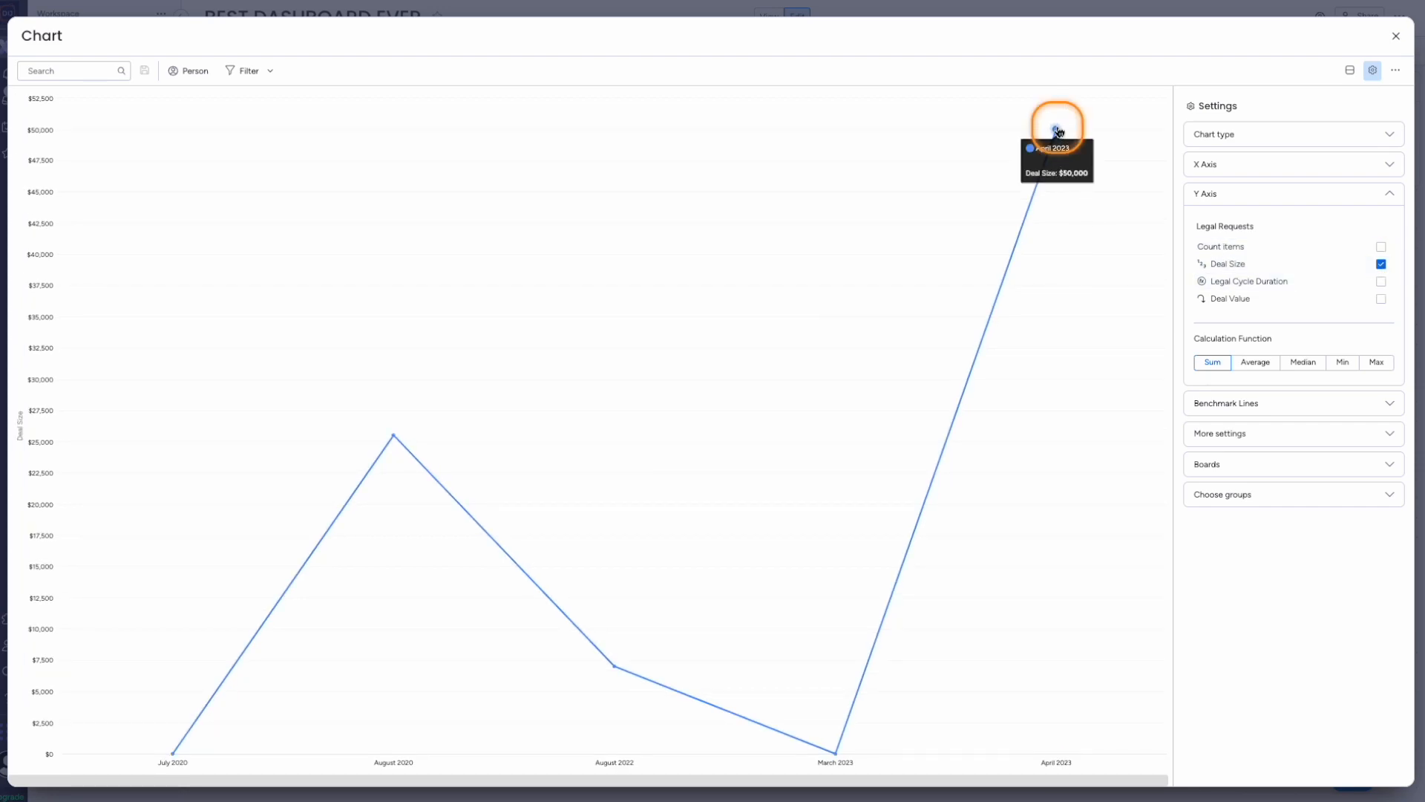
{"action": "left_click", "coordinate": [481, 542]}
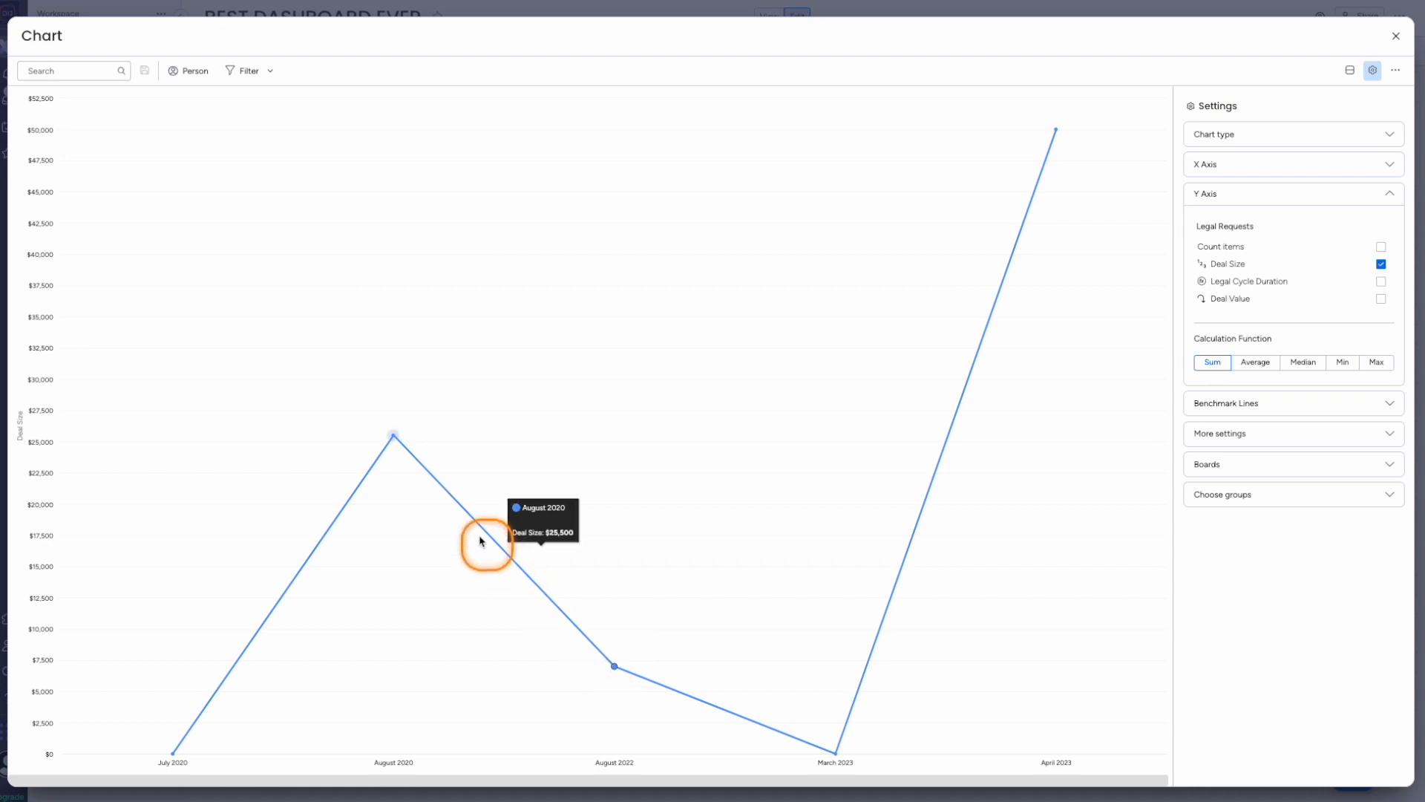
{"action": "left_click", "coordinate": [316, 499]}
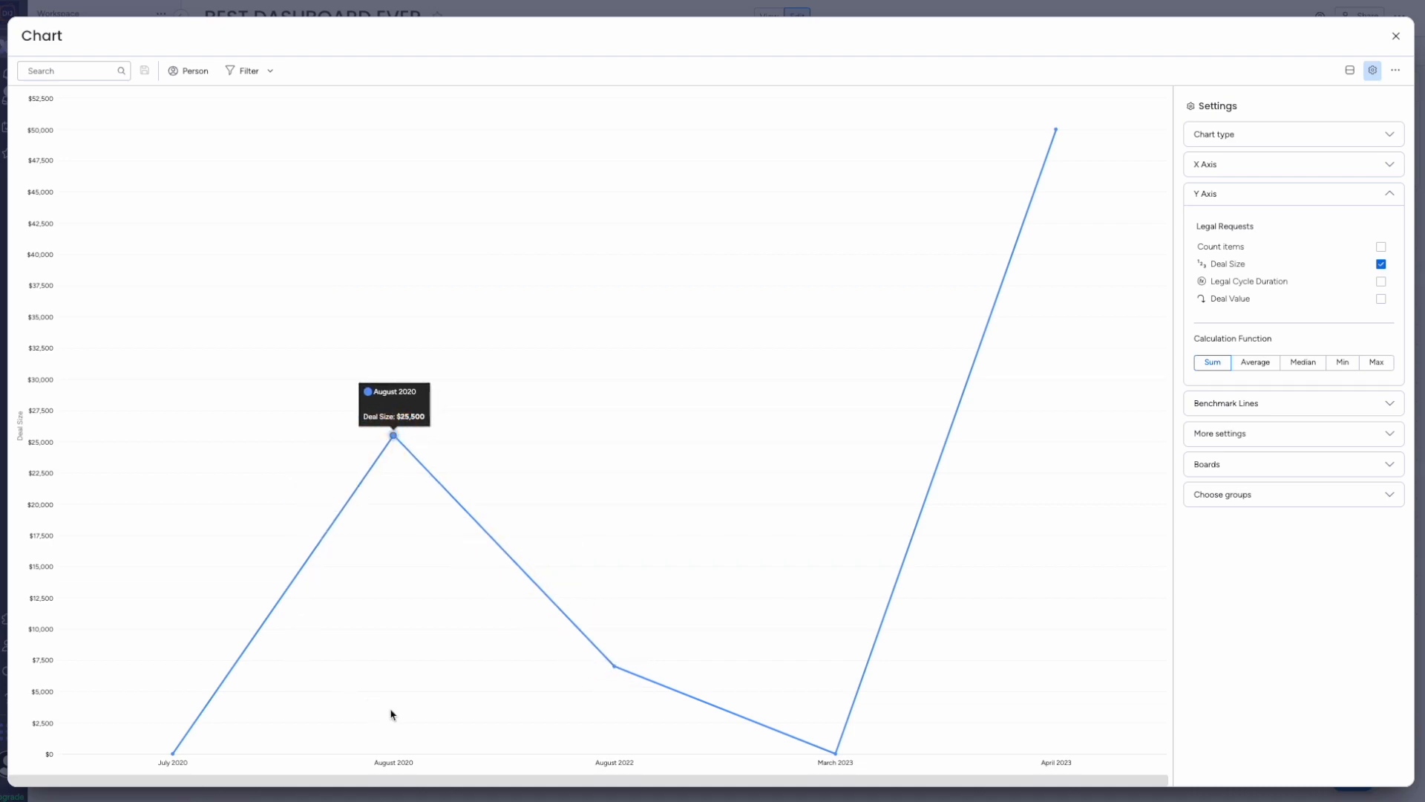
Try plotting Legal Cycle Duration on the Y Axis in place of Deal Size and return to Deal Size
{"action": "left_click", "coordinate": [1381, 282]}
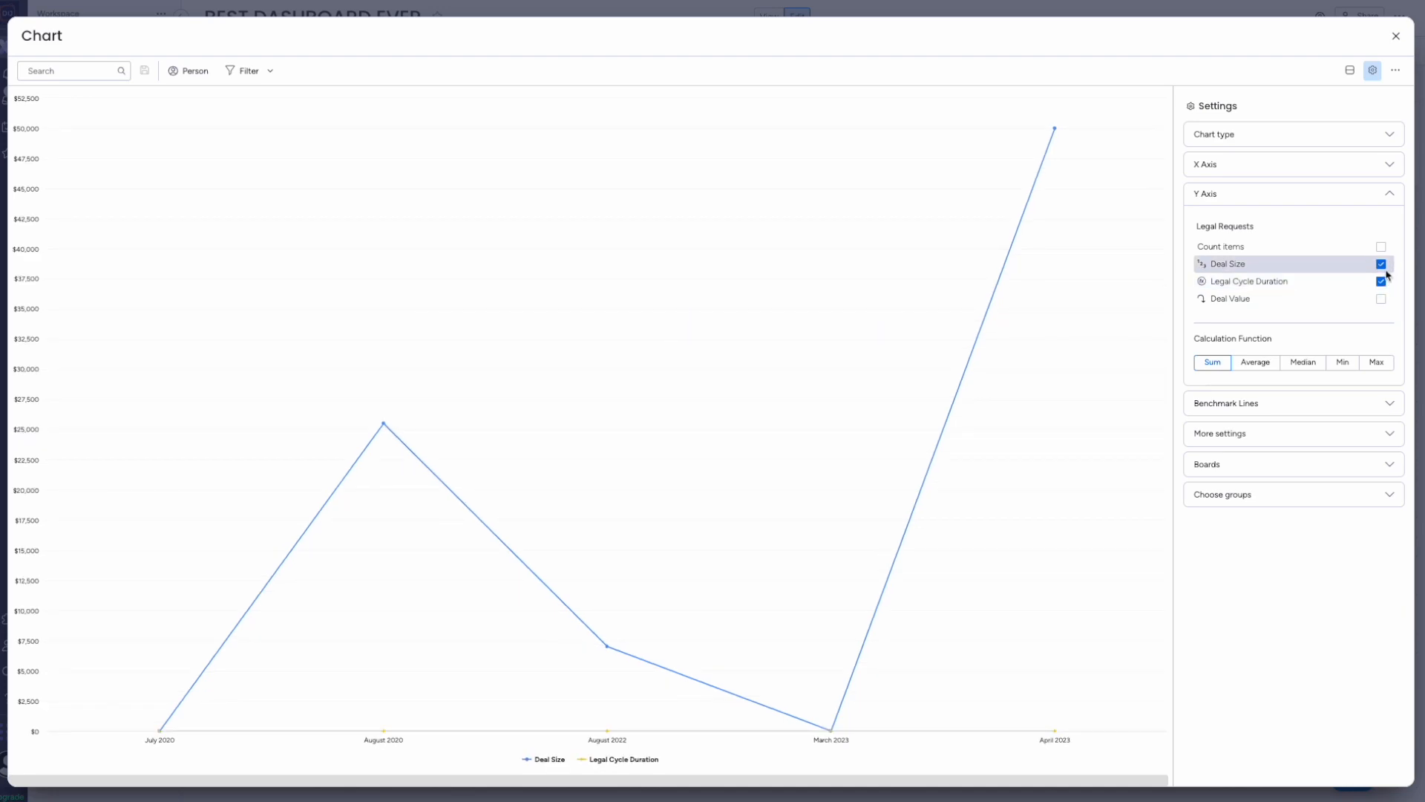
{"action": "left_click", "coordinate": [1381, 265]}
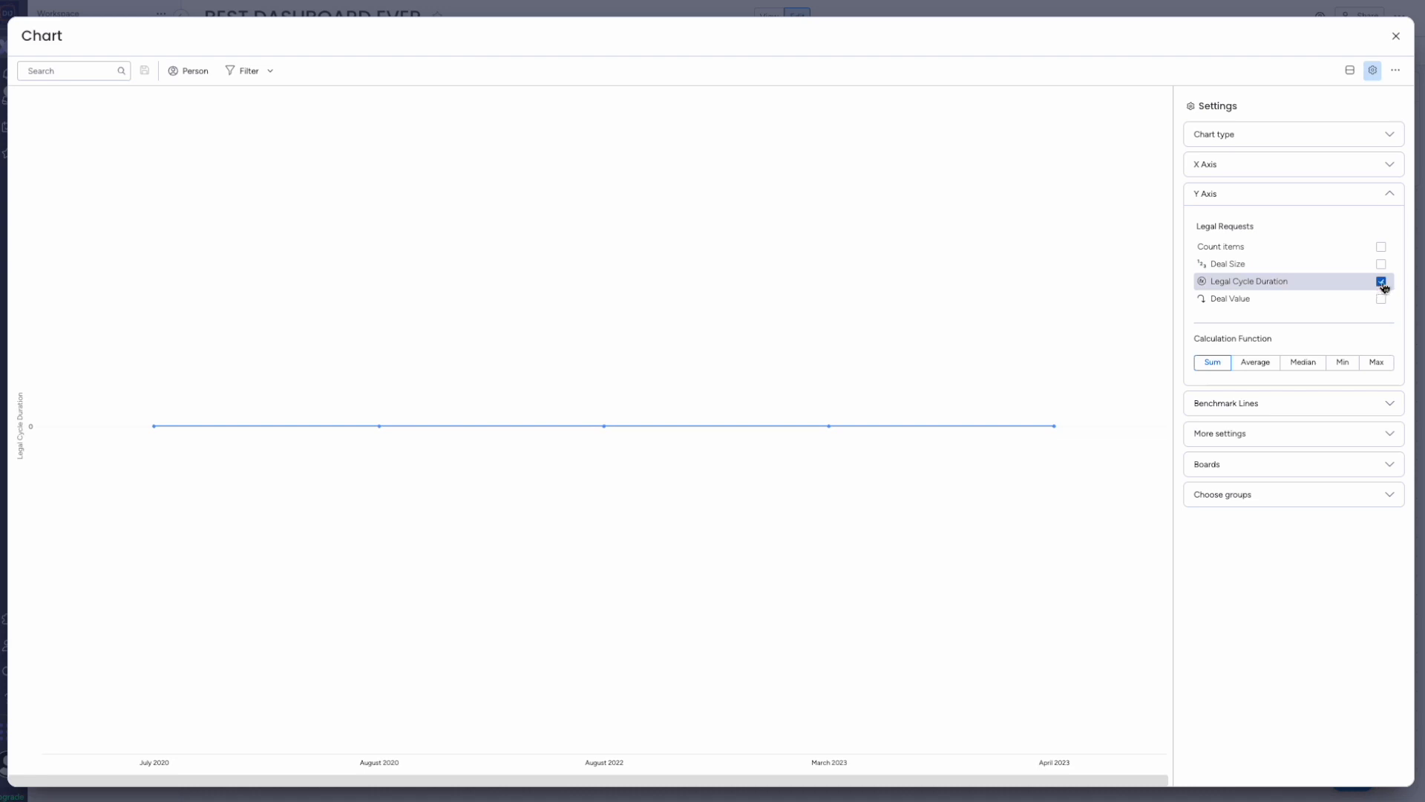
{"action": "left_click", "coordinate": [1381, 266]}
{"action": "left_click", "coordinate": [1382, 283]}
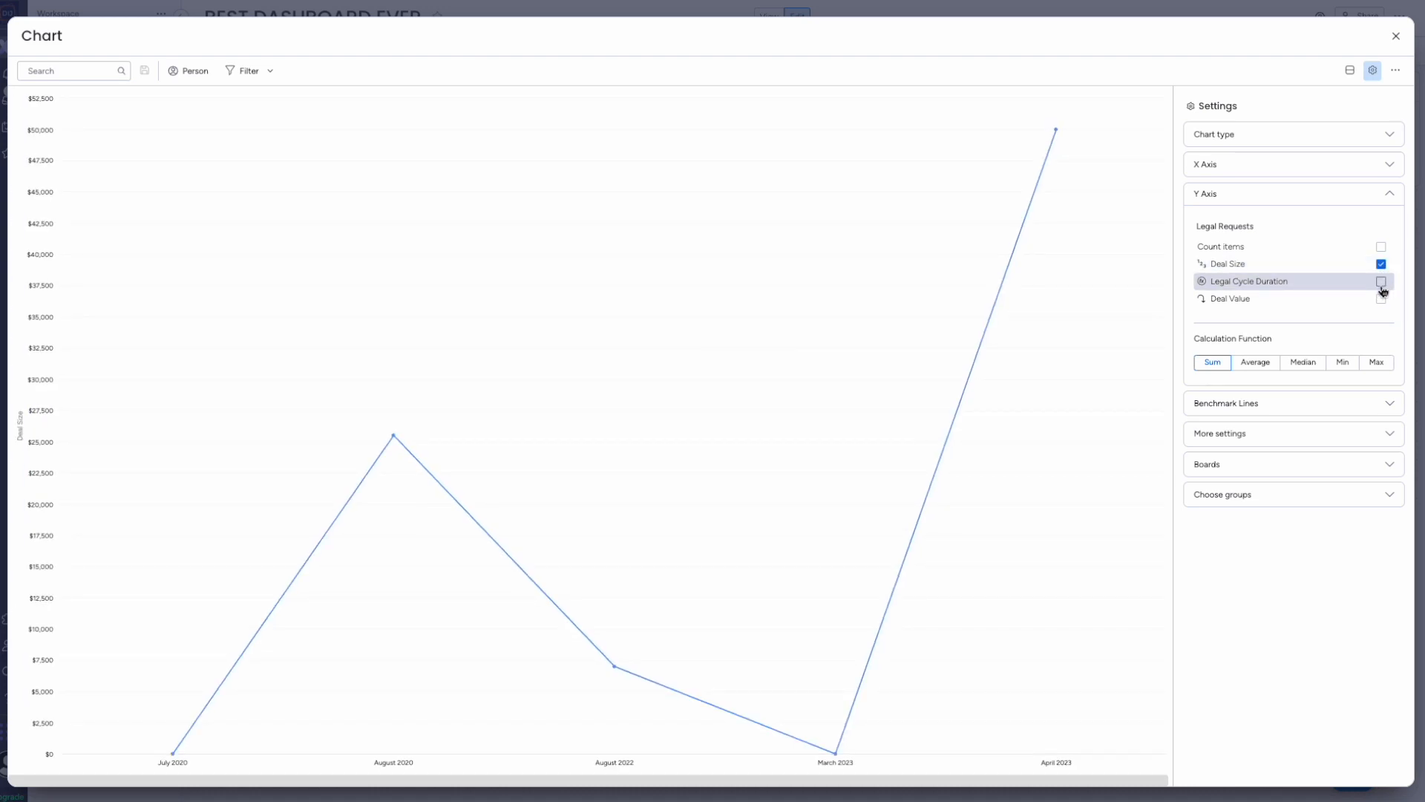
Add Deal Value to the Y Axis alongside Deal Size and compare the two lines' data points
{"action": "left_click_drag", "start_coordinate": [1199, 304], "coordinate": [1250, 306]}
{"action": "left_click", "coordinate": [1380, 299]}
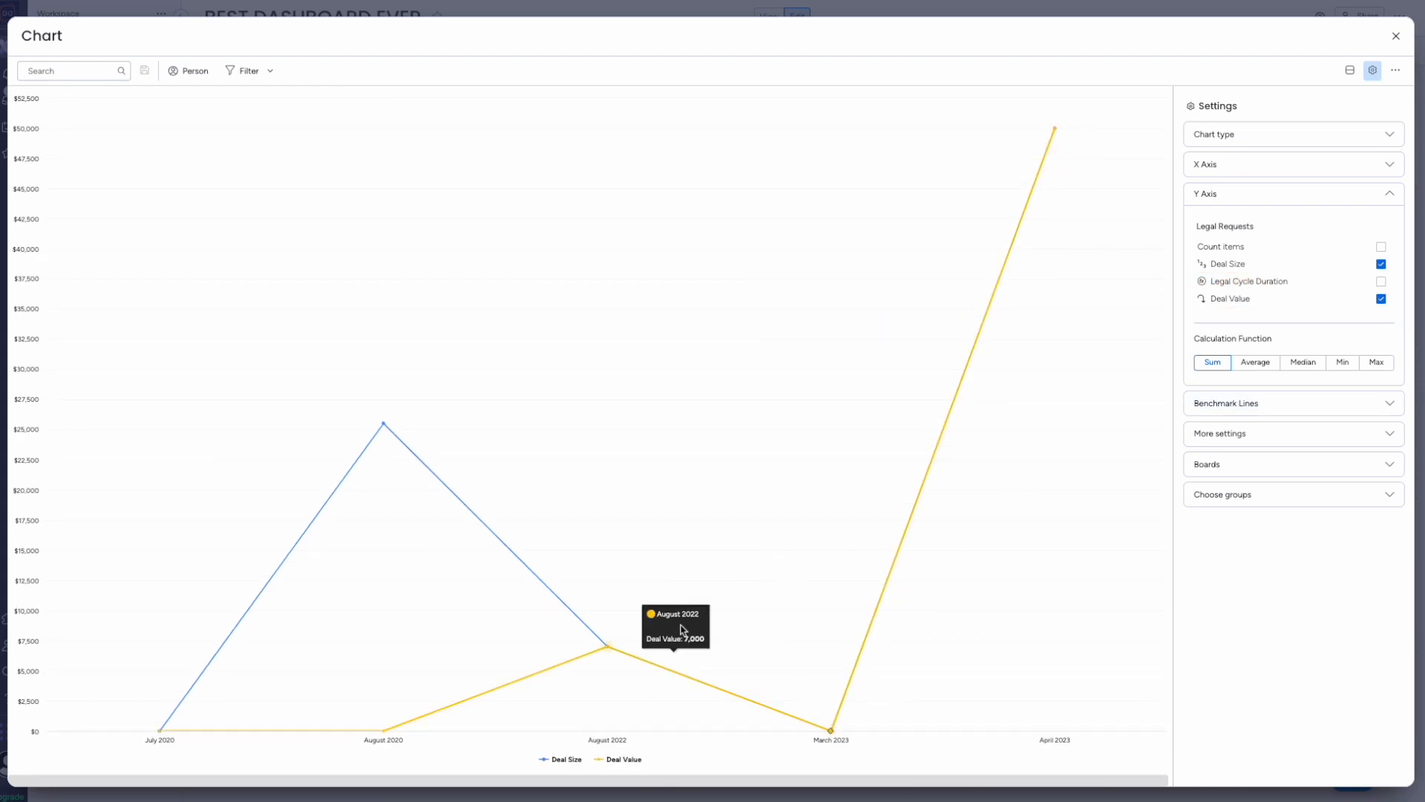
{"action": "left_click", "coordinate": [1380, 282]}
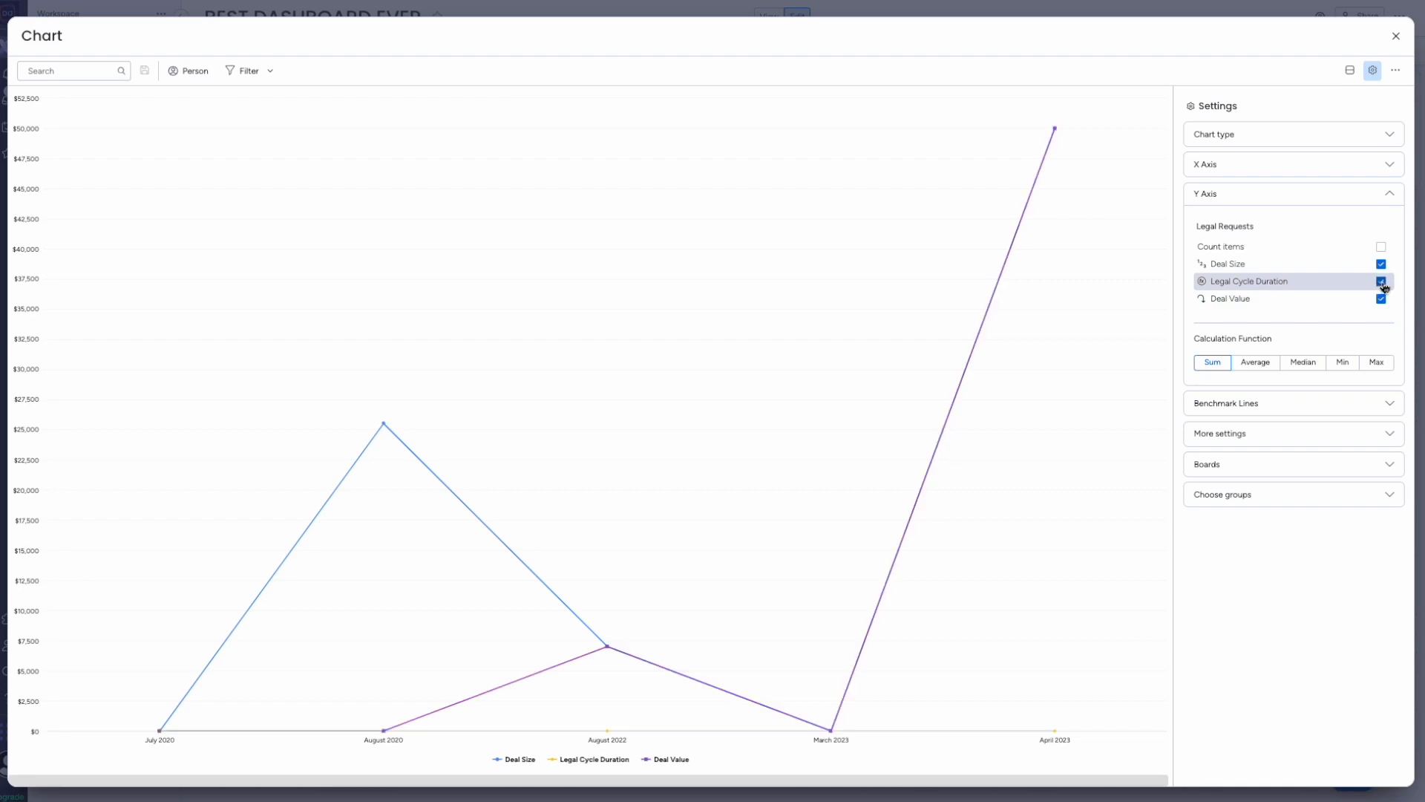
{"action": "left_click", "coordinate": [1380, 282]}
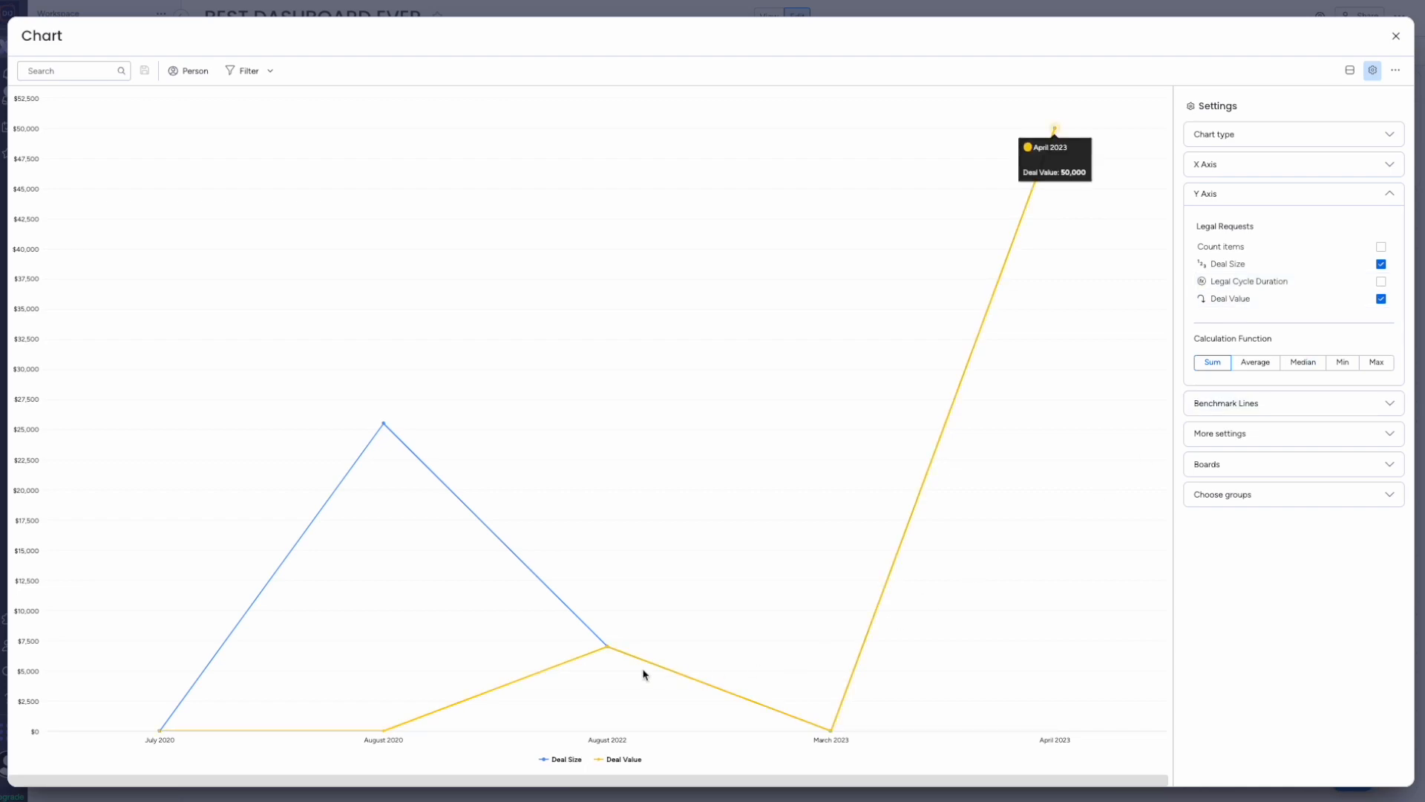
{"action": "left_click", "coordinate": [384, 735]}
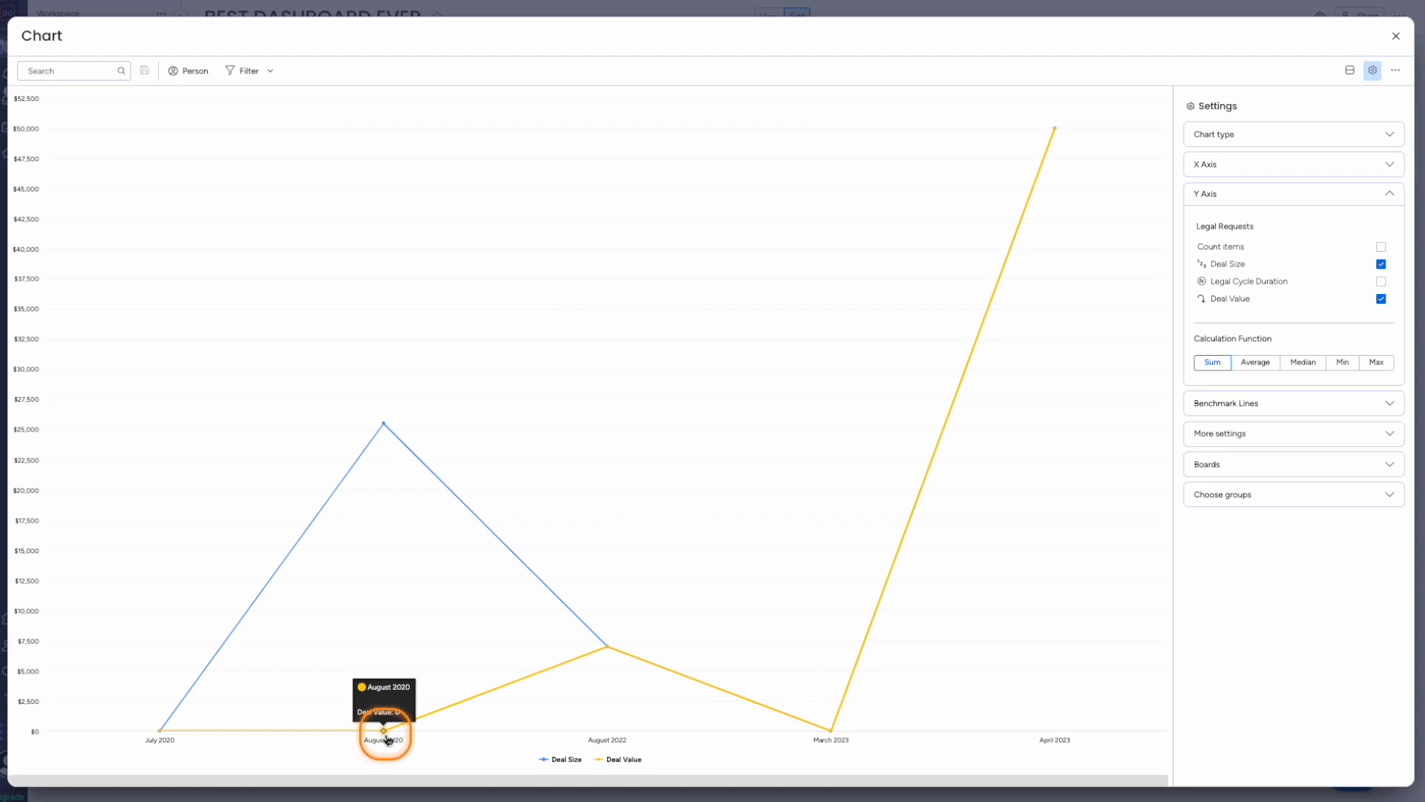
{"action": "mouse_move", "coordinate": [388, 432]}
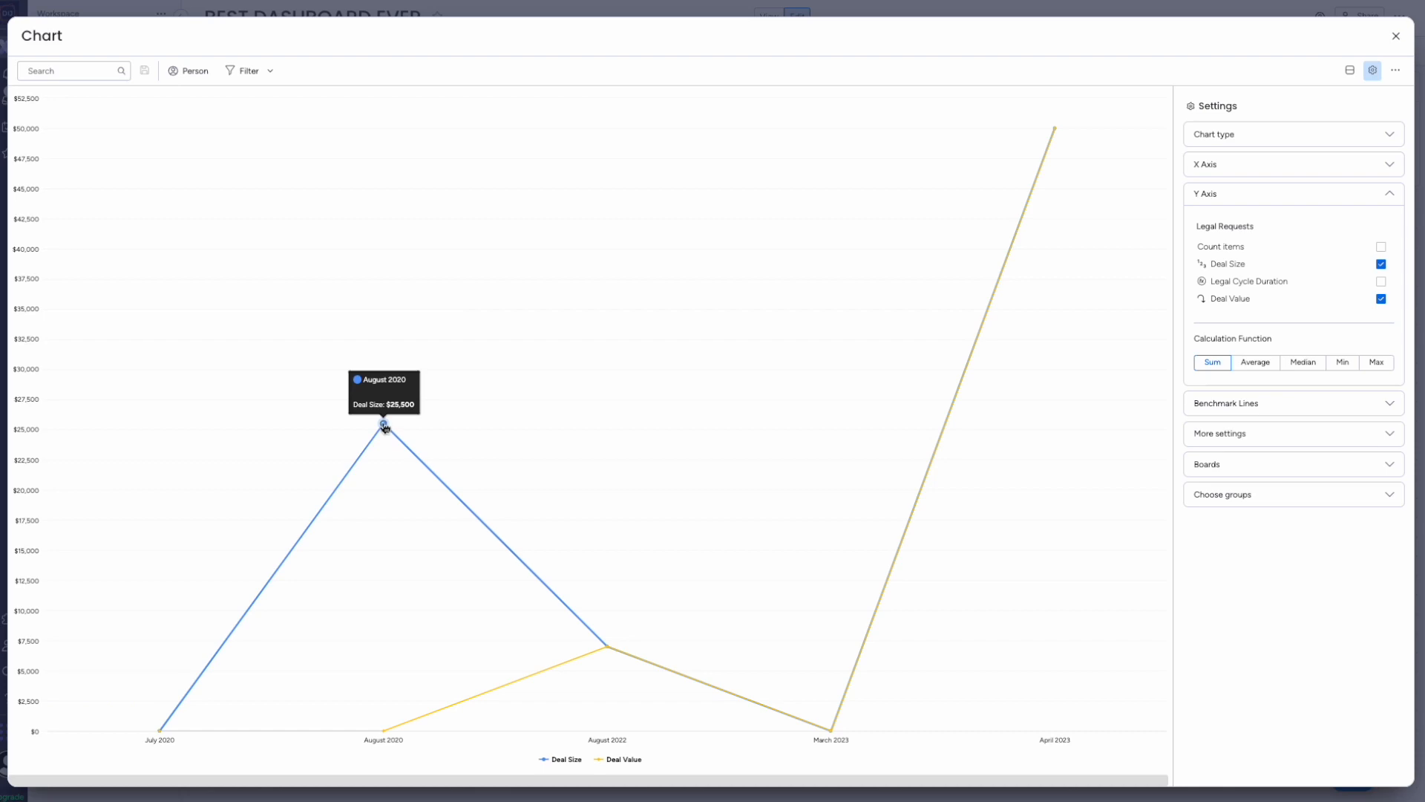
{"action": "left_click", "coordinate": [385, 428]}
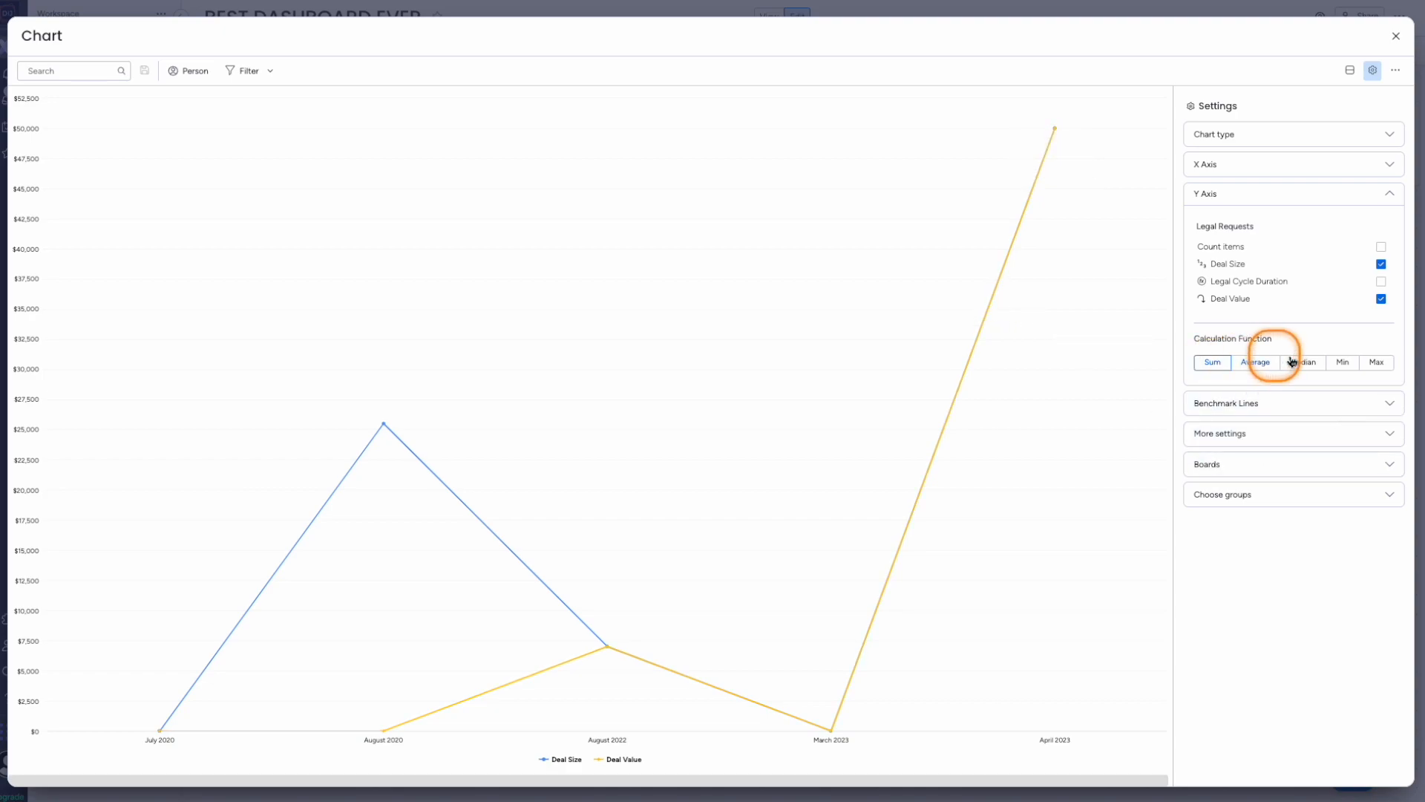
Examine the chart's sorting choices and display options under More settings
{"action": "left_click", "coordinate": [1249, 440]}
{"action": "left_click", "coordinate": [1250, 314]}
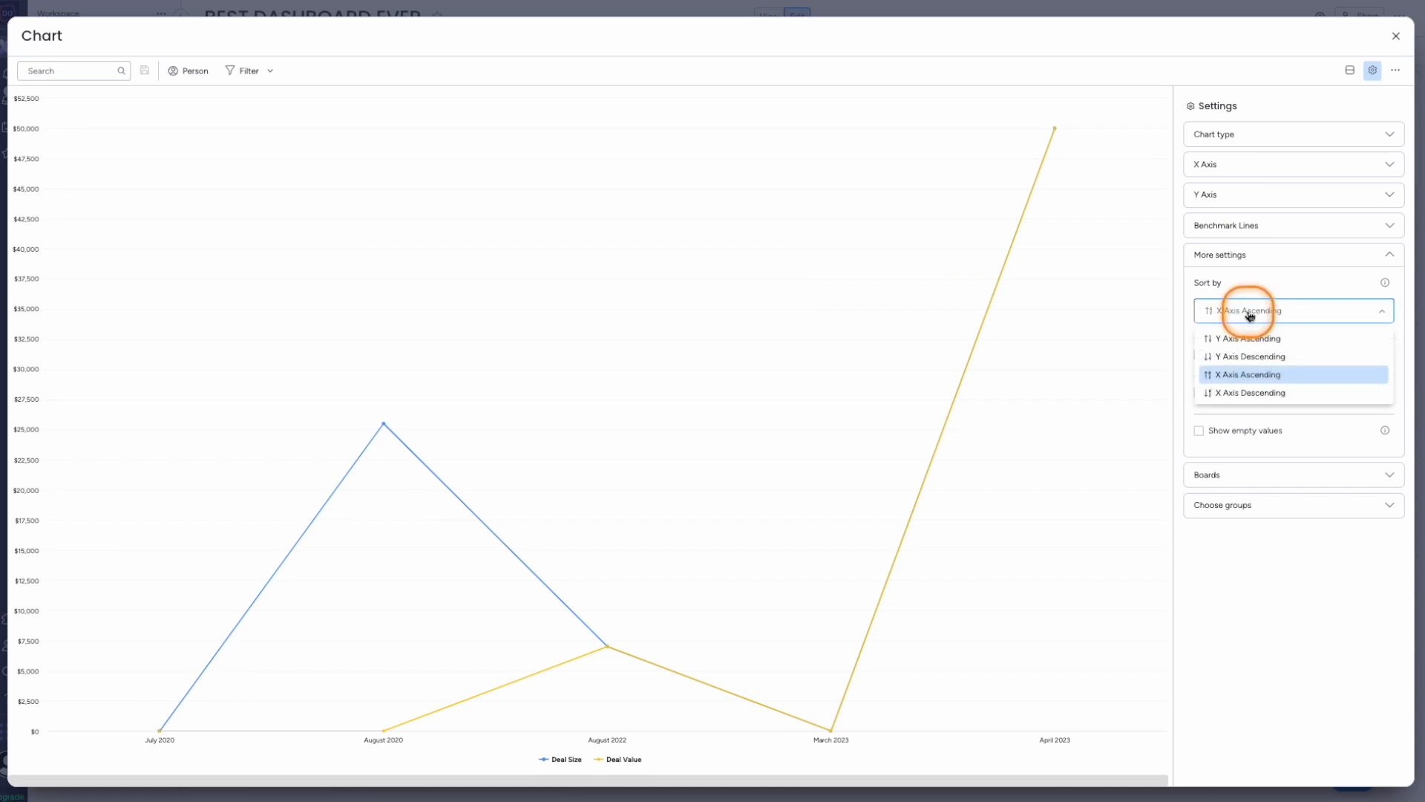
{"action": "left_click", "coordinate": [1361, 626]}
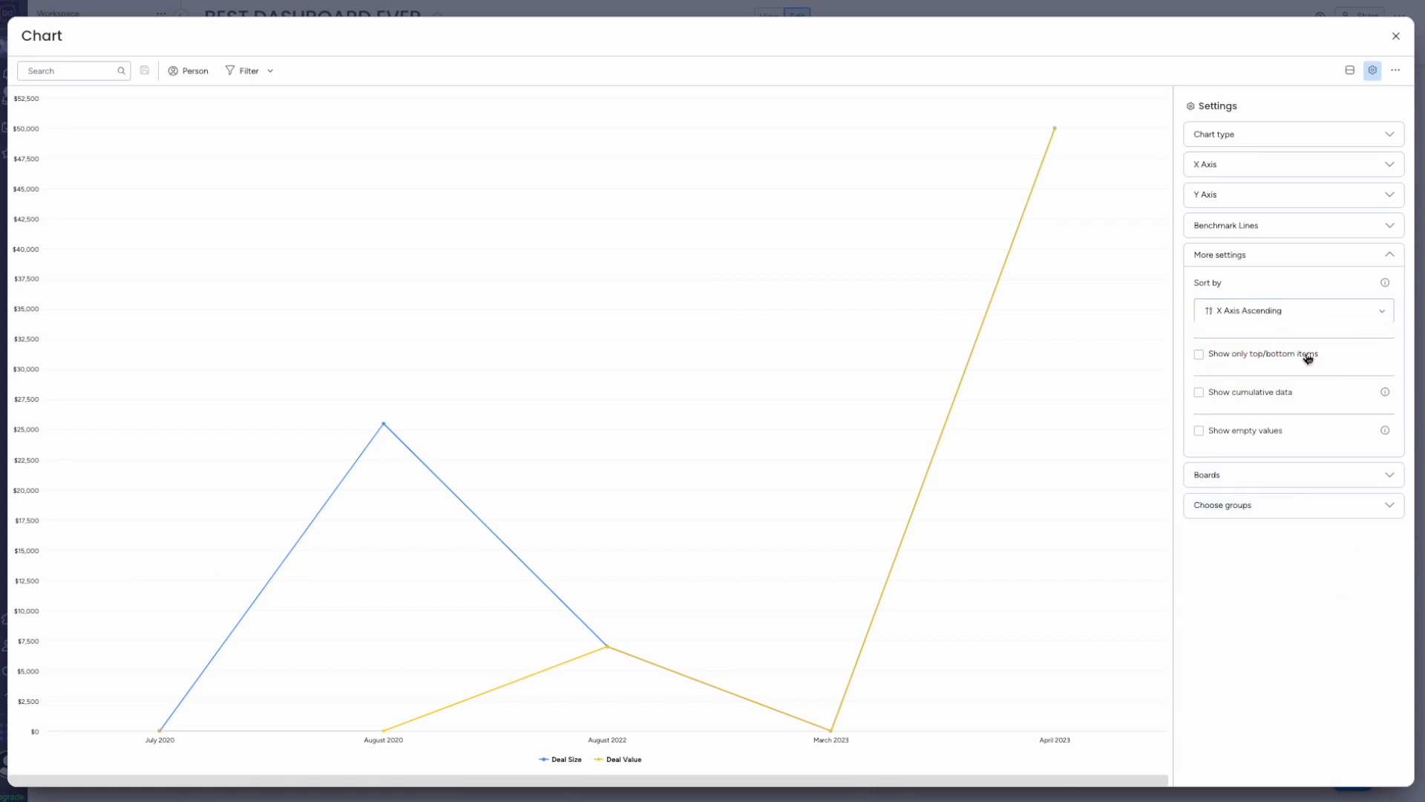
{"action": "left_click", "coordinate": [1304, 255]}
Add a red benchmark line at 20000 labelled "Minimum Deal/Month" and compare the plotted deals with it
{"action": "left_click", "coordinate": [1265, 235]}
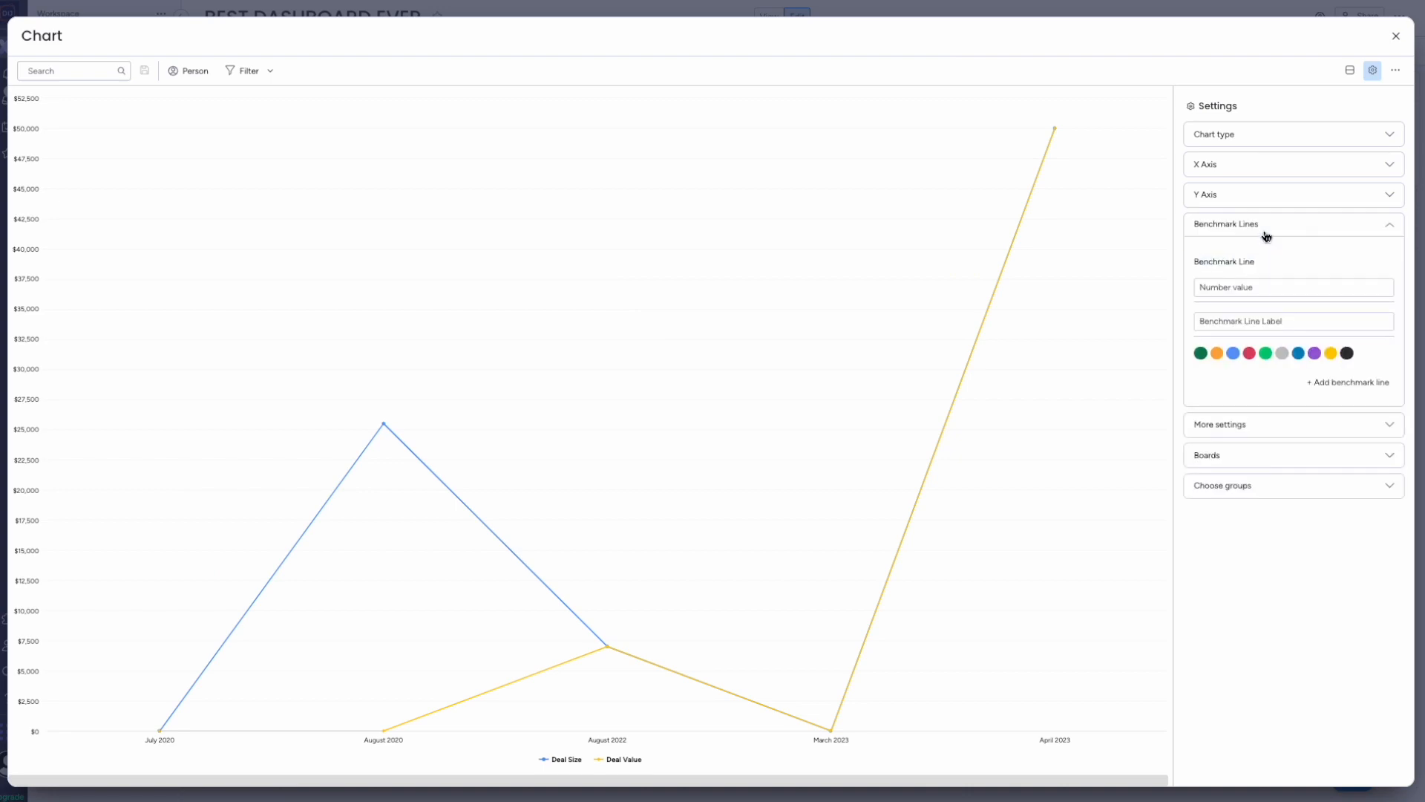
{"action": "left_click", "coordinate": [1254, 353]}
{"action": "left_click", "coordinate": [1269, 322]}
{"action": "left_click", "coordinate": [1255, 287]}
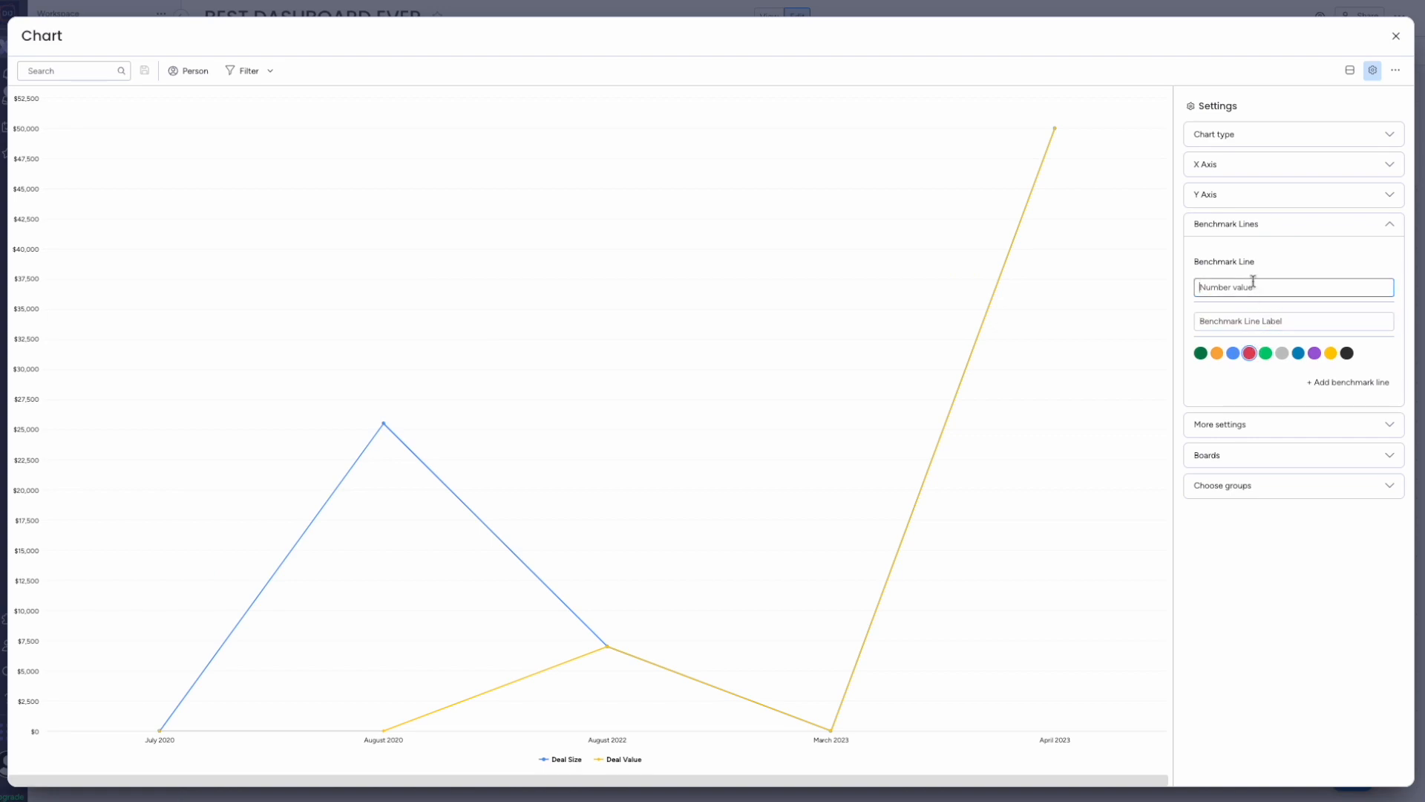
{"action": "type", "text": "20000"}
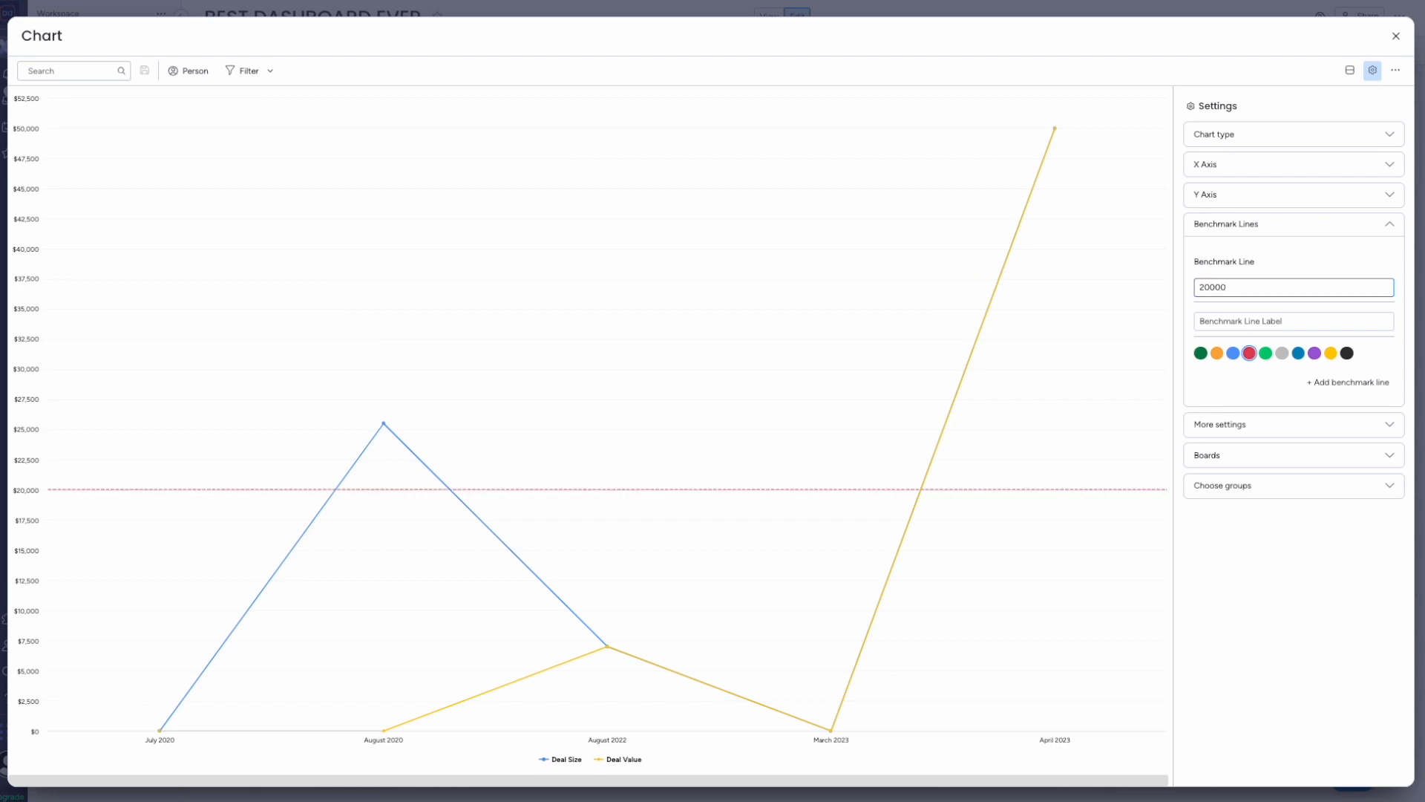
{"action": "left_click", "coordinate": [1258, 321]}
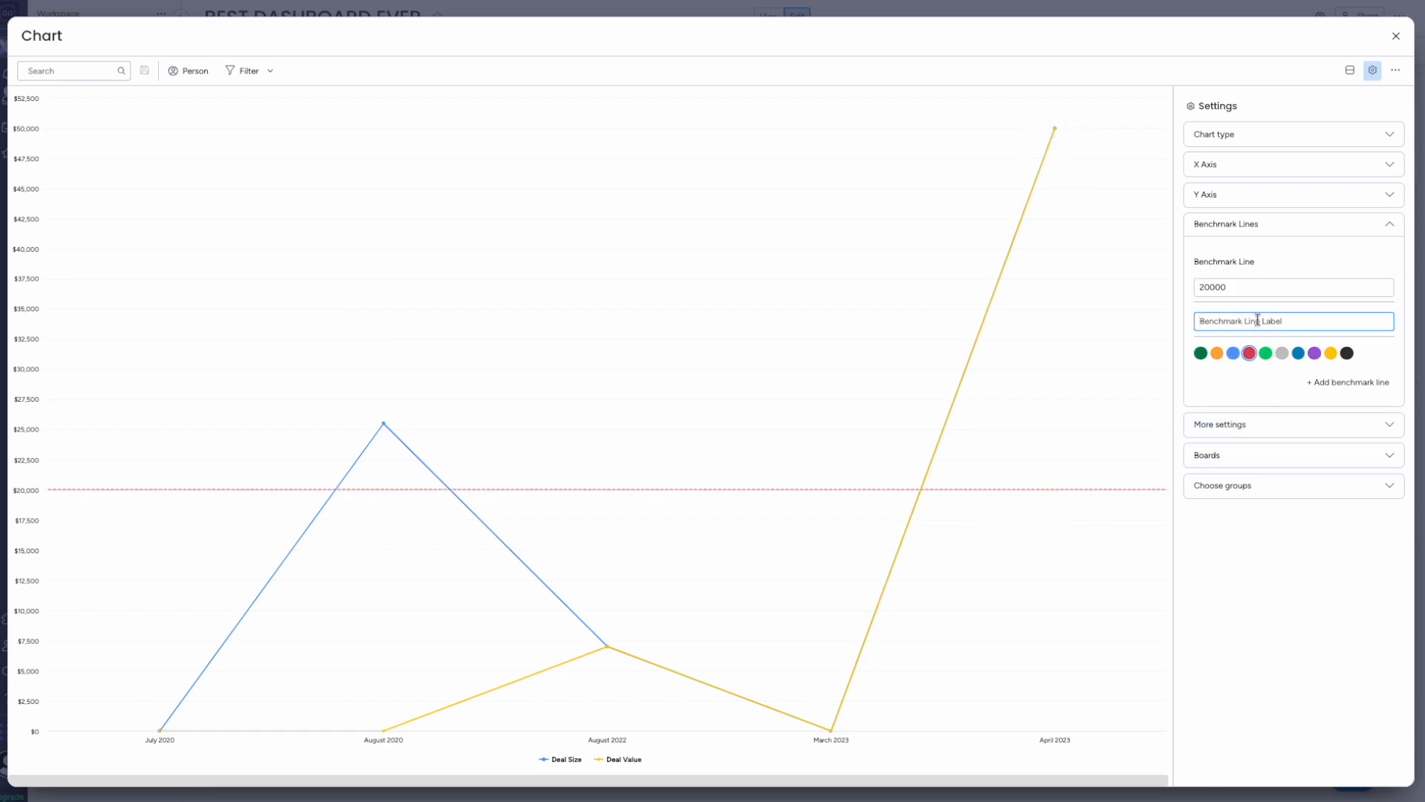
{"action": "type", "text": "Minimum Deal/Month"}
{"action": "key", "text": "Return"}
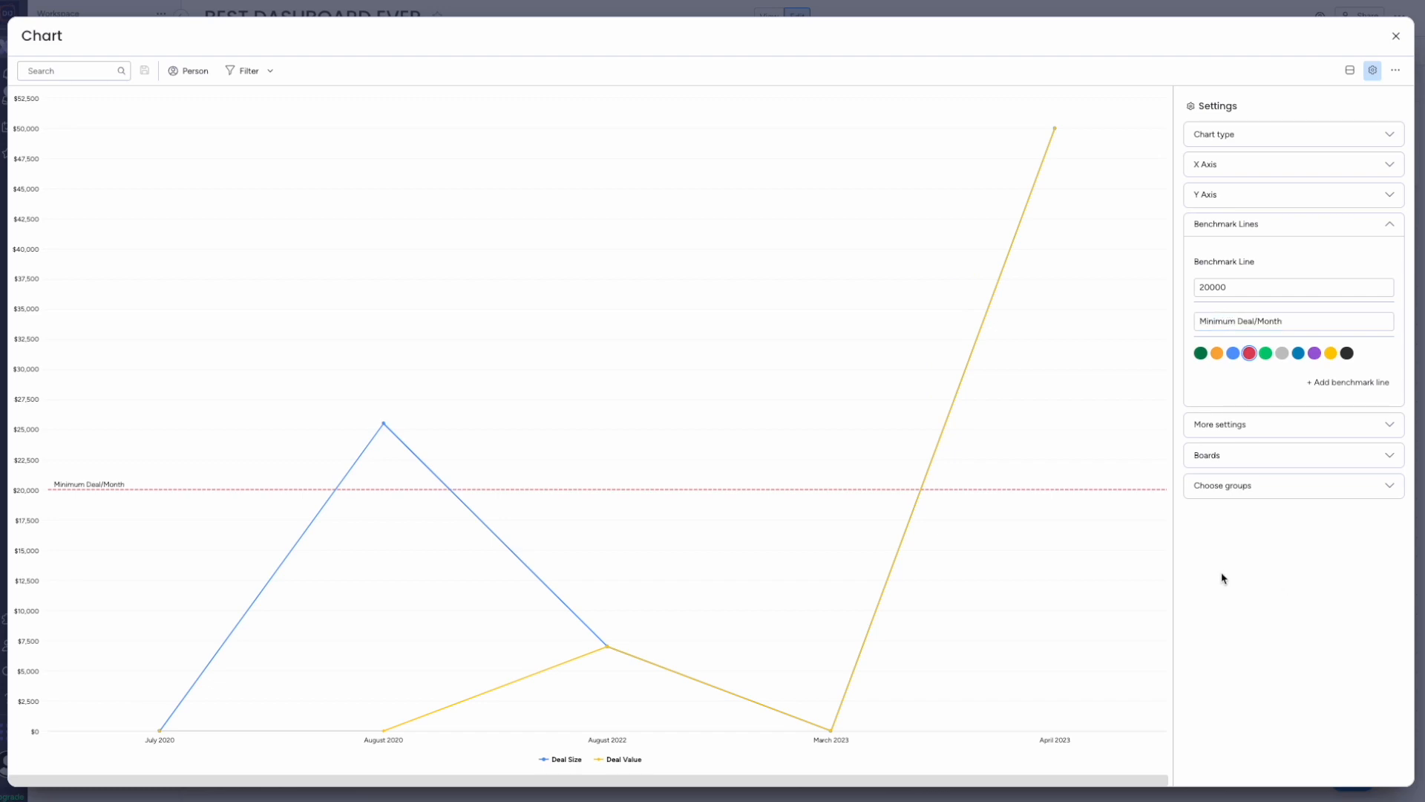
{"action": "mouse_move", "coordinate": [408, 440]}
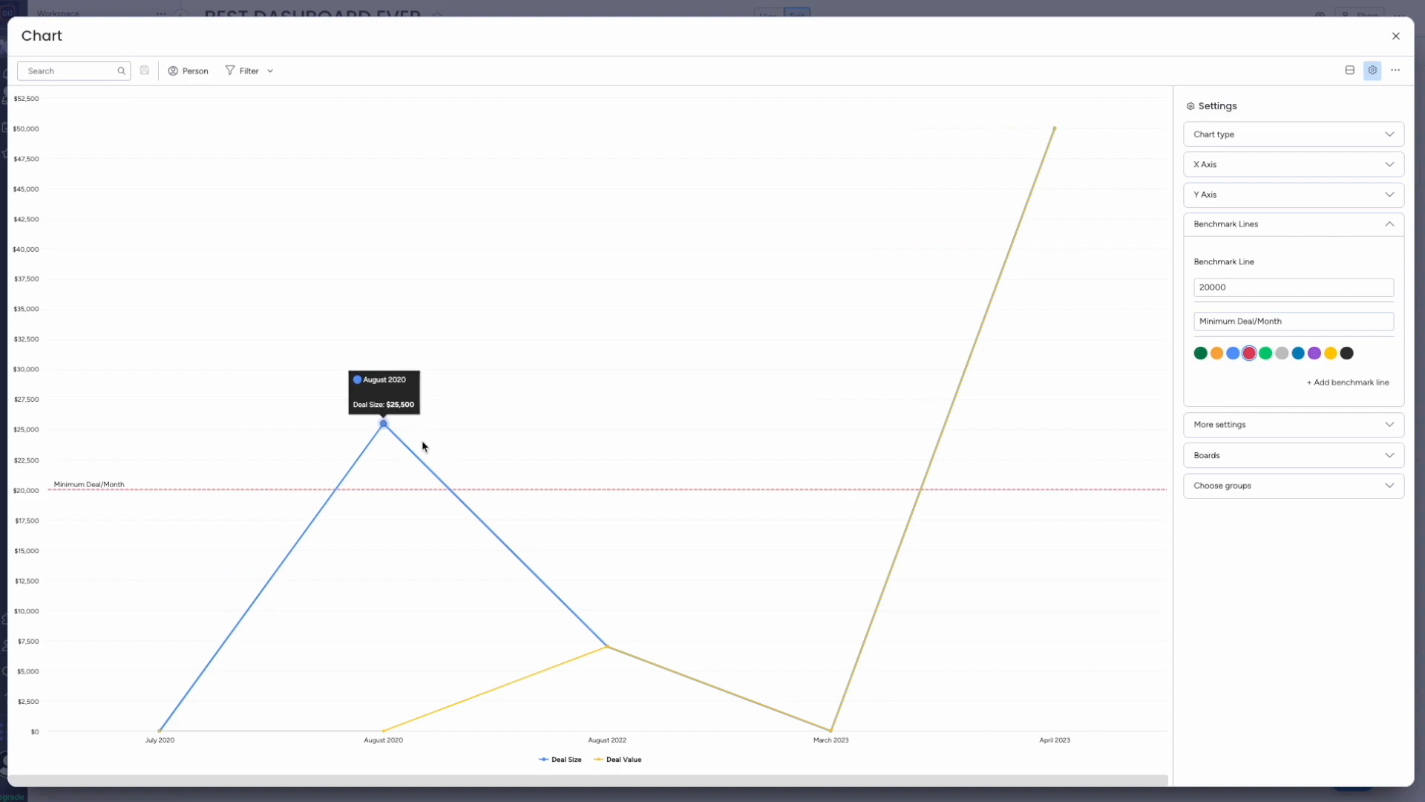
Examine the chart's quick and advanced filter options without applying any, and return to the dashboard
{"action": "left_click", "coordinate": [246, 79]}
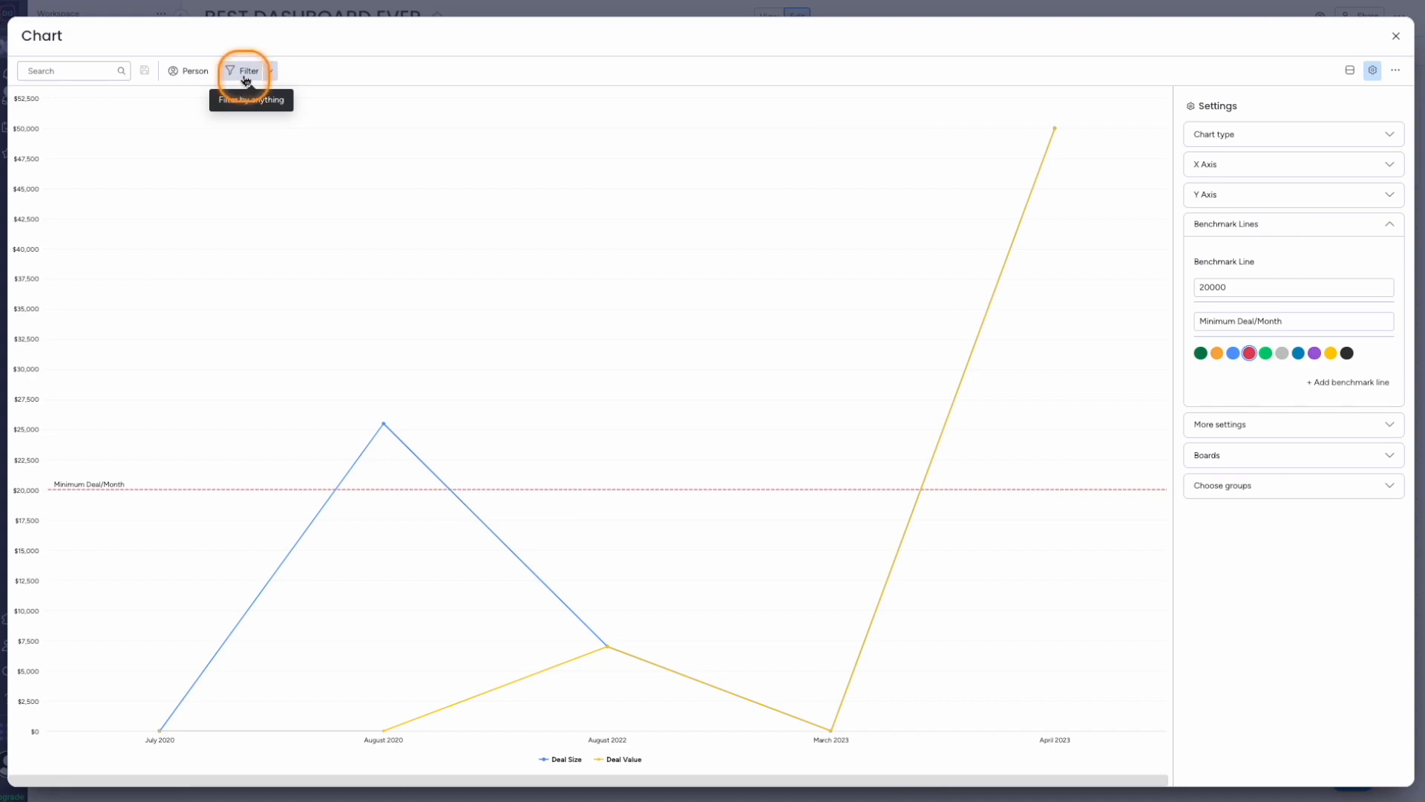
{"action": "left_click", "coordinate": [247, 79]}
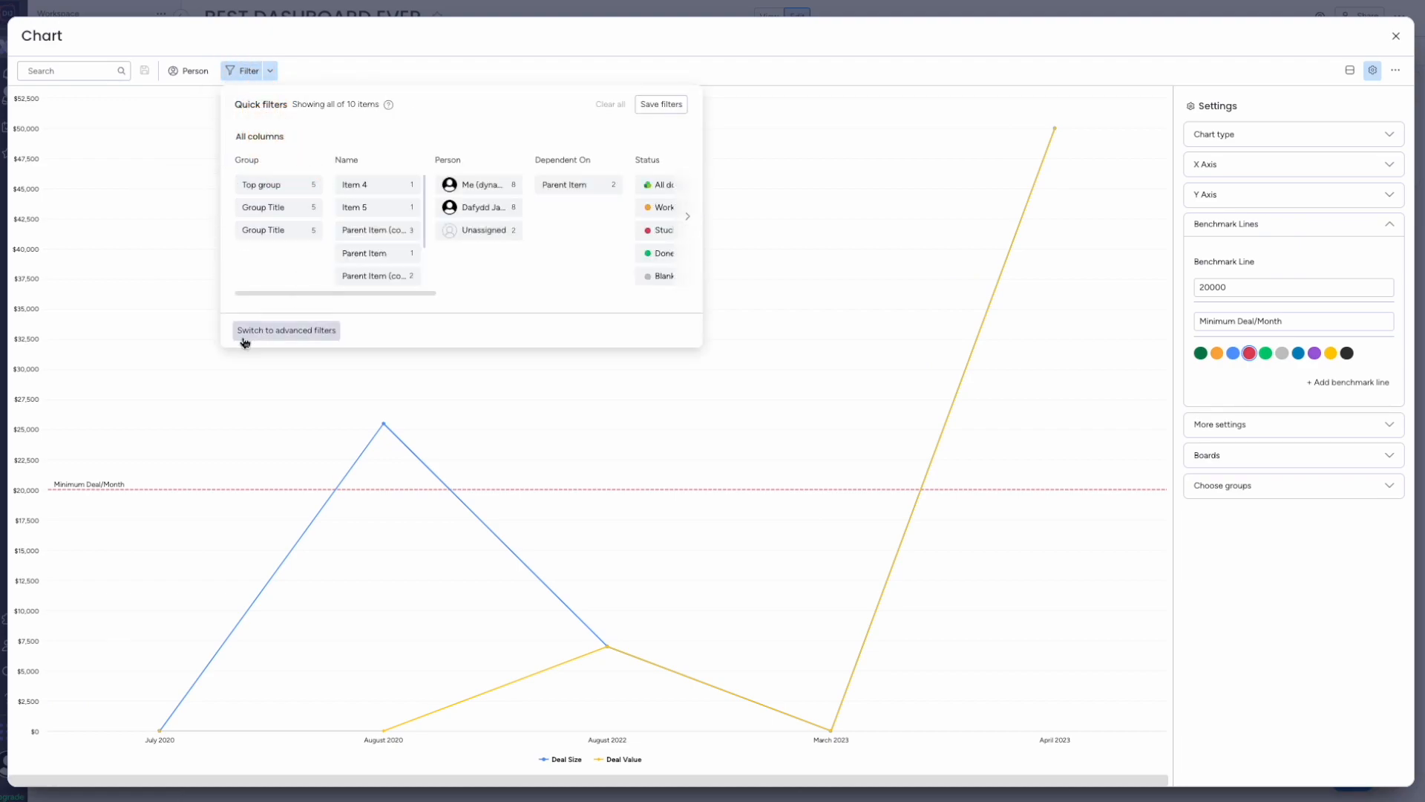
{"action": "left_click", "coordinate": [301, 331]}
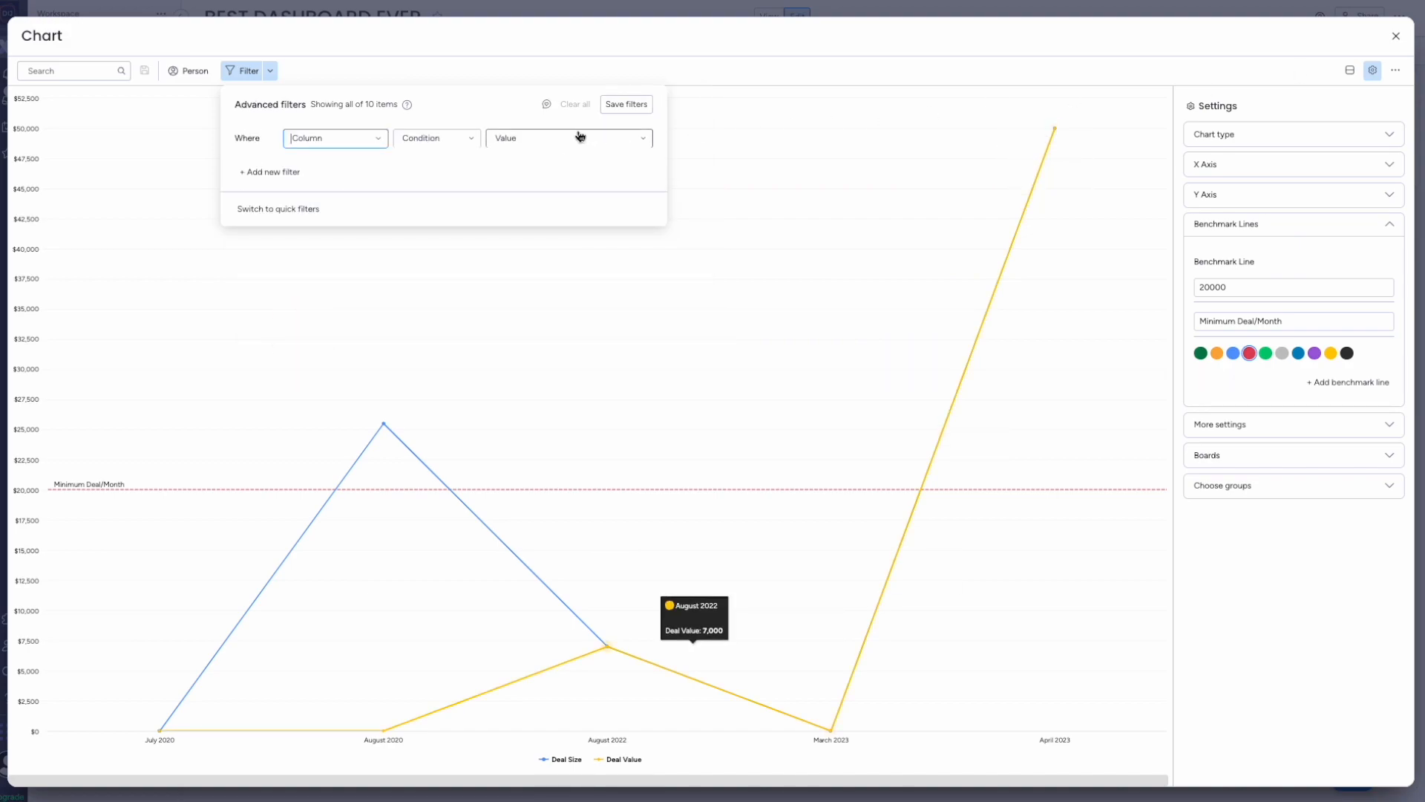
{"action": "left_click", "coordinate": [632, 111]}
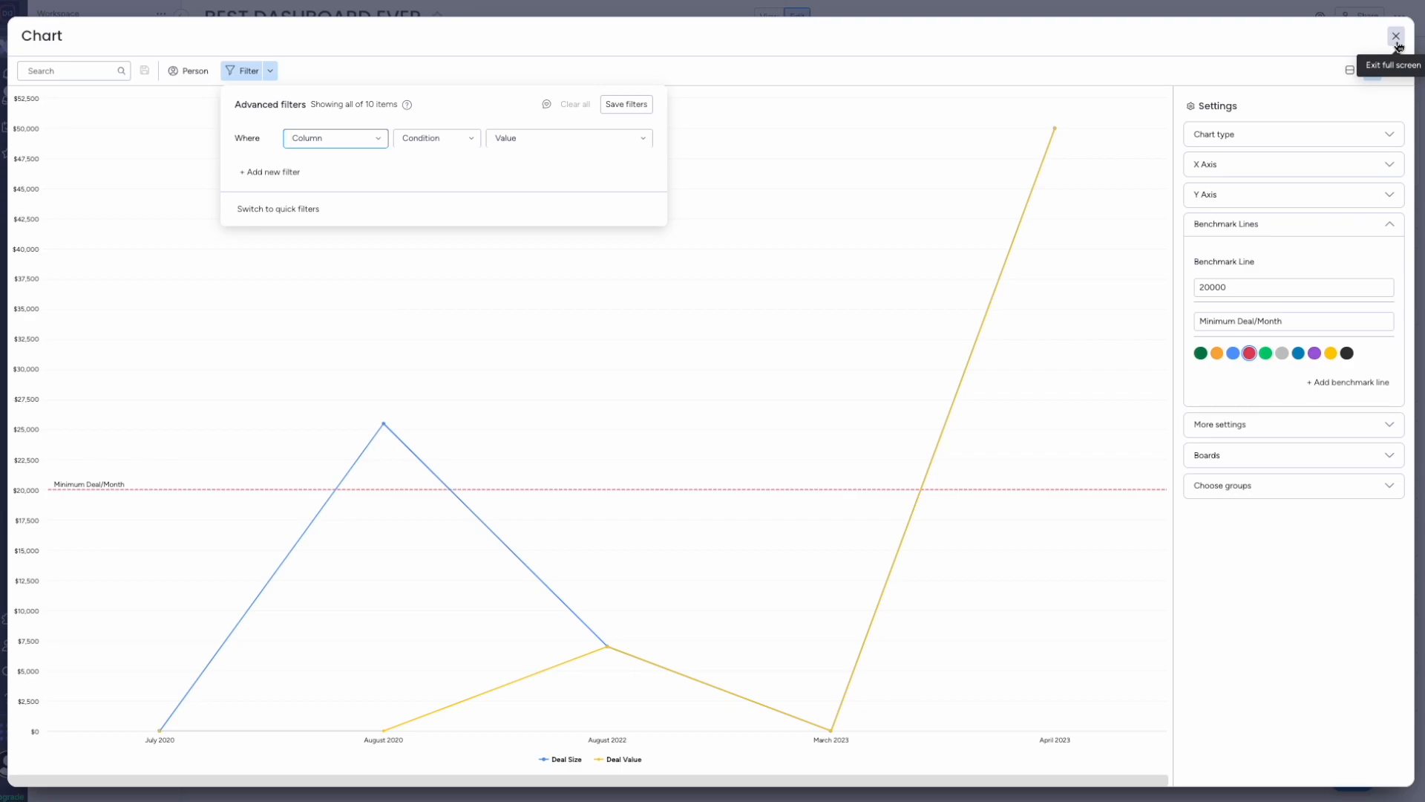
{"action": "left_click", "coordinate": [1397, 43]}
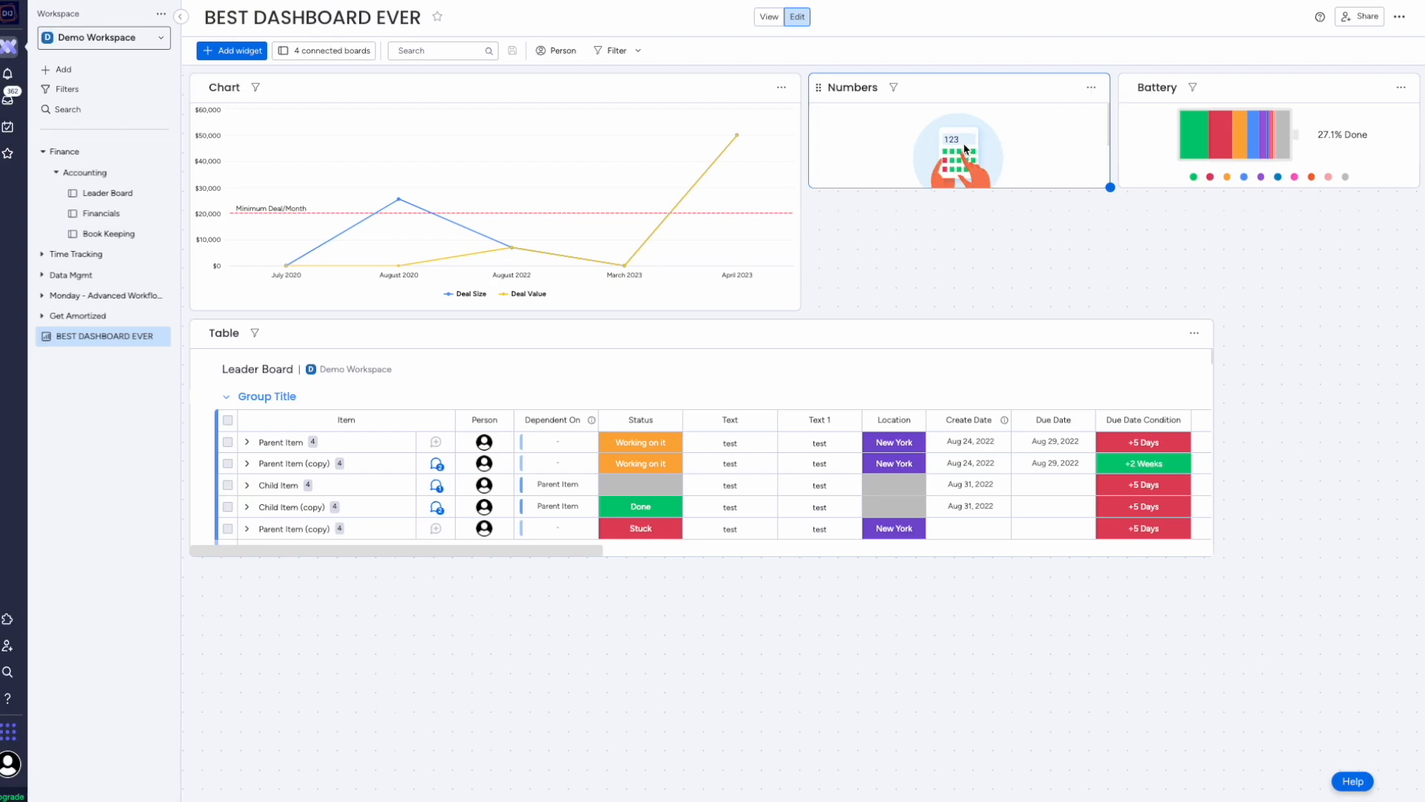
Configure the Numbers widget to calculate from the Deal Size column of the Legal Requests board
{"action": "left_click", "coordinate": [1093, 90]}
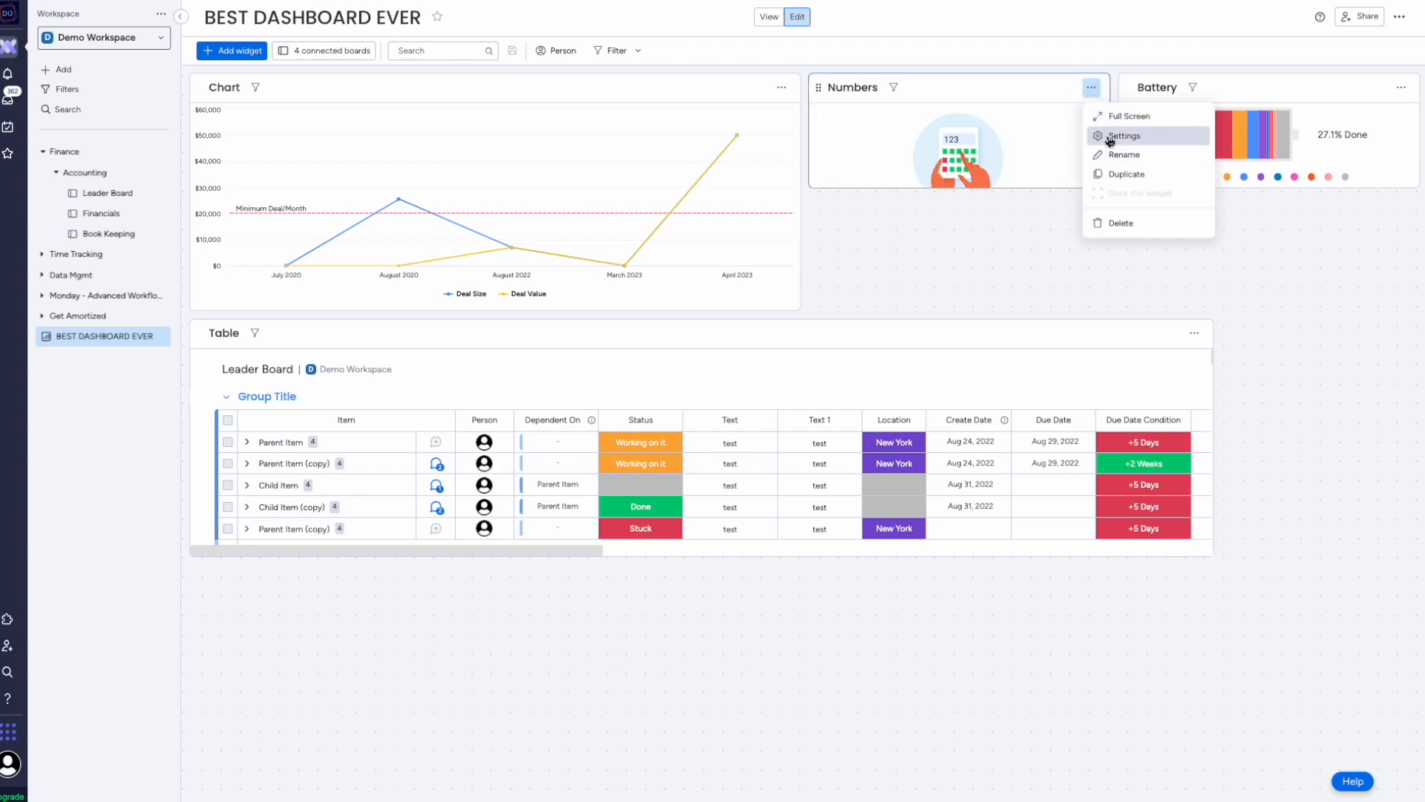
{"action": "left_click", "coordinate": [1125, 138]}
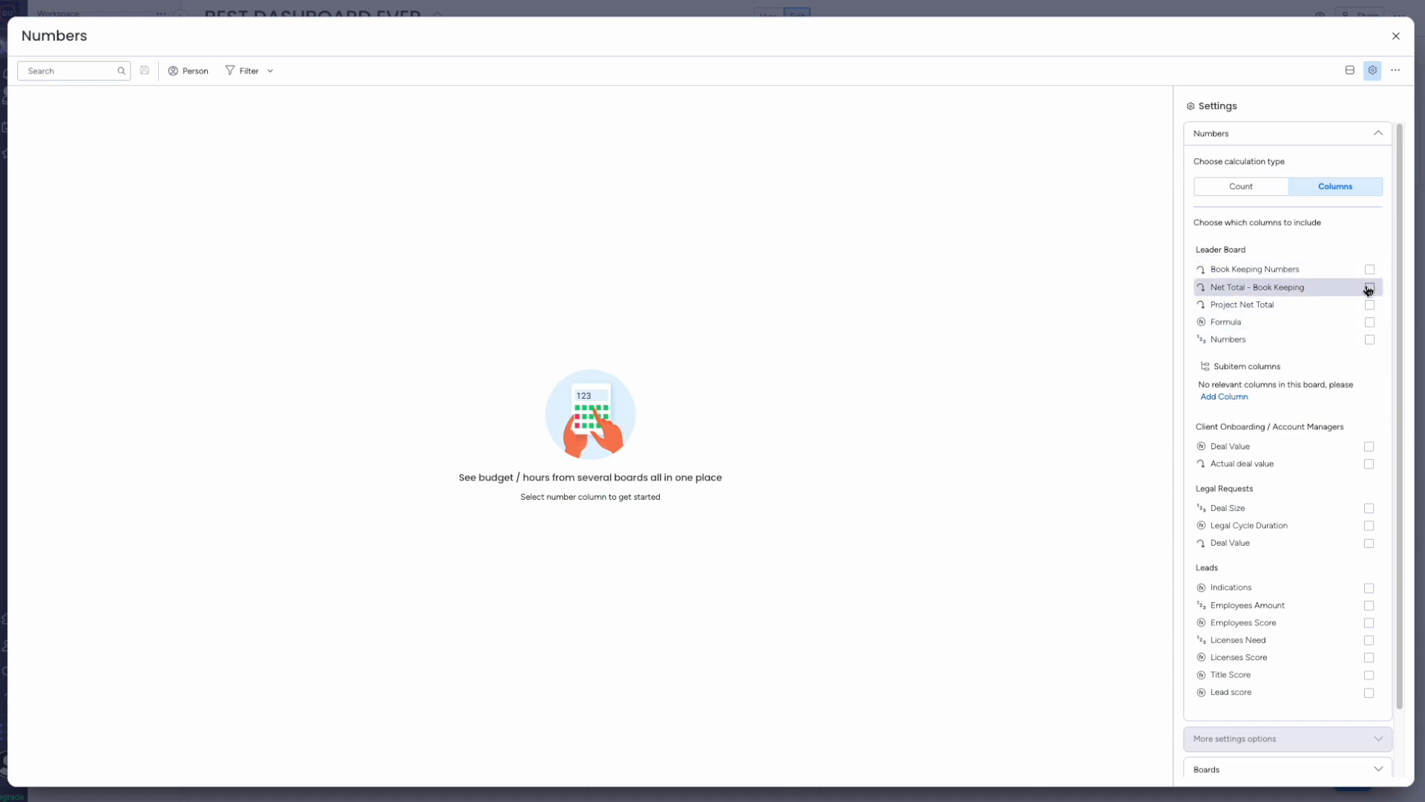
{"action": "left_click", "coordinate": [1370, 509]}
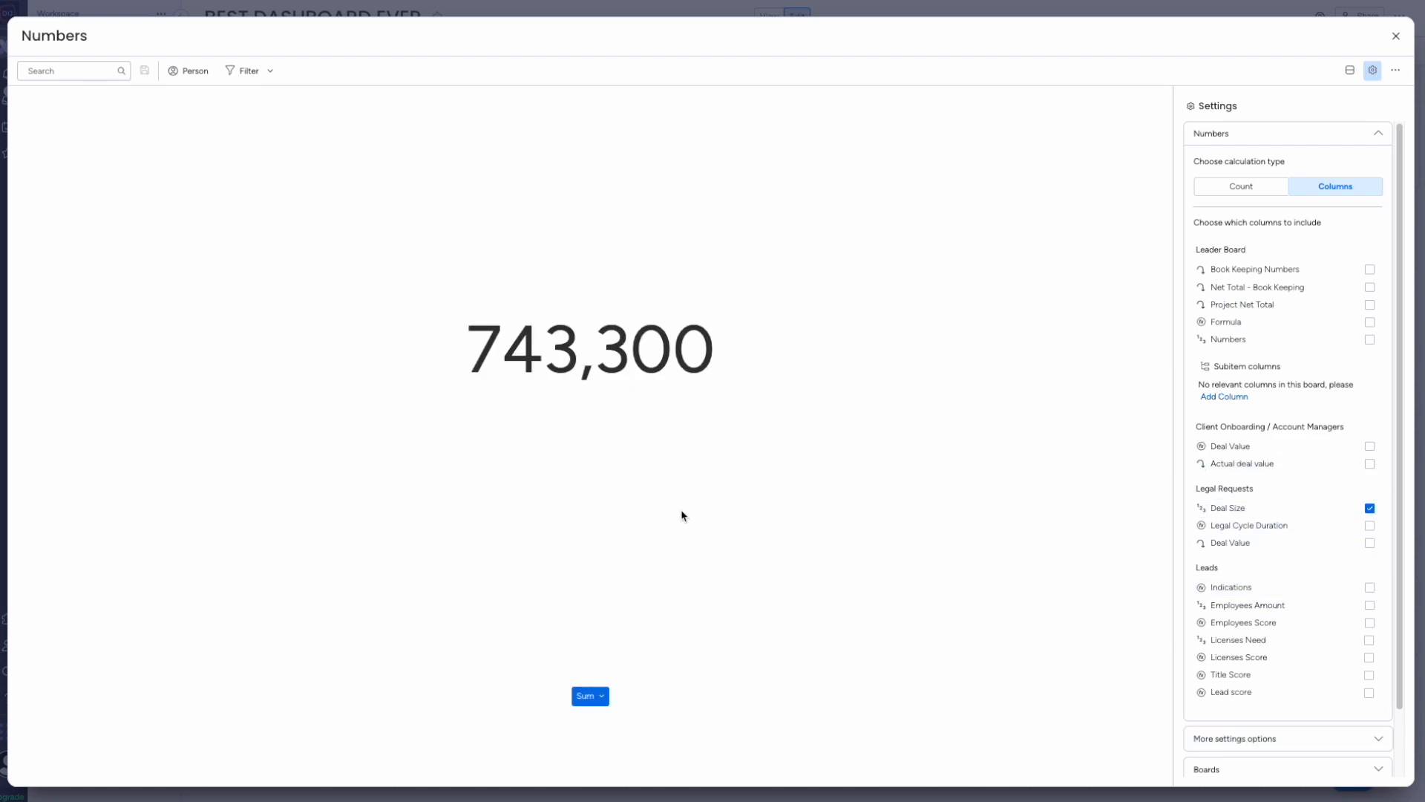
{"action": "scroll", "coordinate": [1329, 297], "scroll_direction": "down", "scroll_amount": 2}
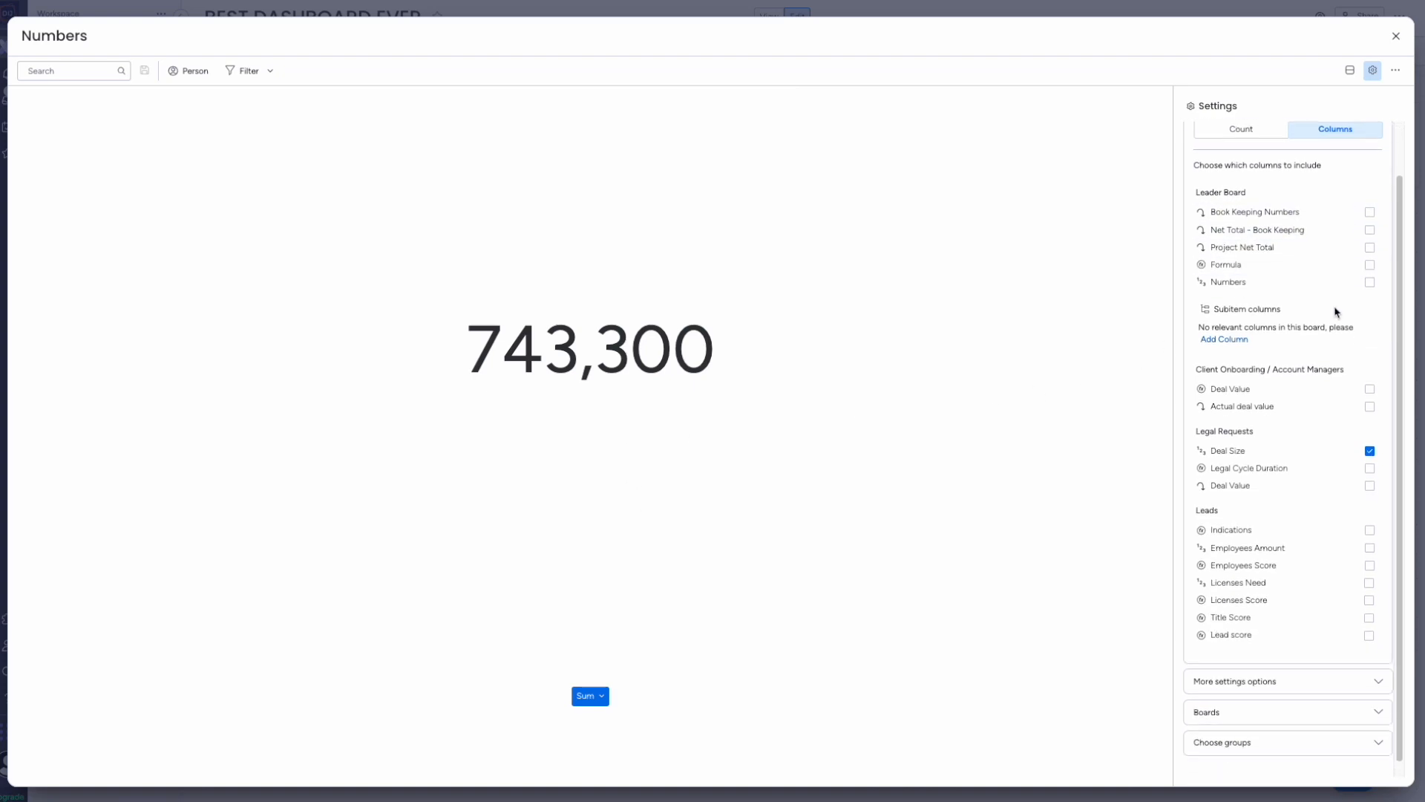
{"action": "scroll", "coordinate": [1272, 393], "scroll_direction": "up", "scroll_amount": 2}
{"action": "left_click", "coordinate": [1261, 192]}
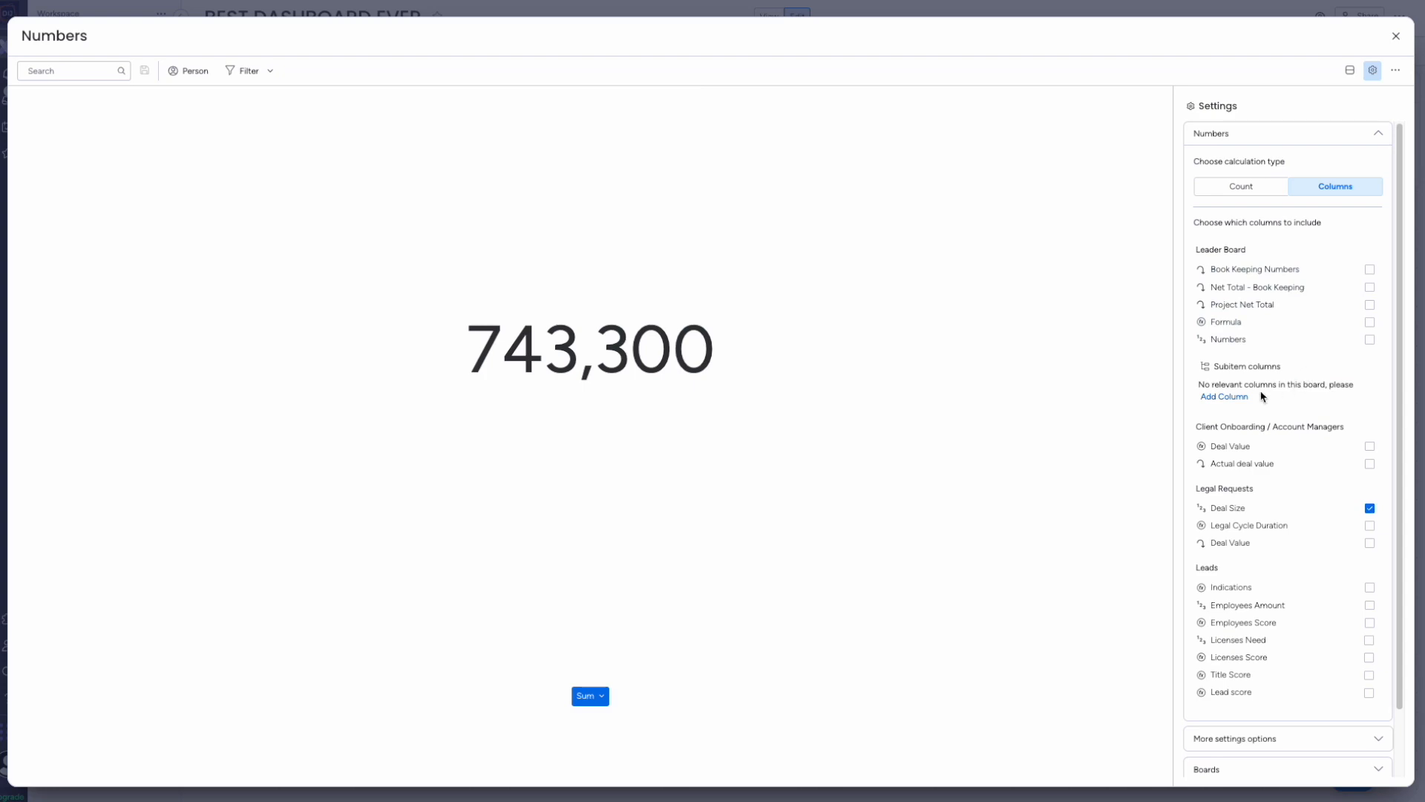
Give the Numbers widget the custom unit "Burgers", placed to the right of the figure, and return to the dashboard
{"action": "scroll", "coordinate": [1270, 379], "scroll_direction": "down", "scroll_amount": 2}
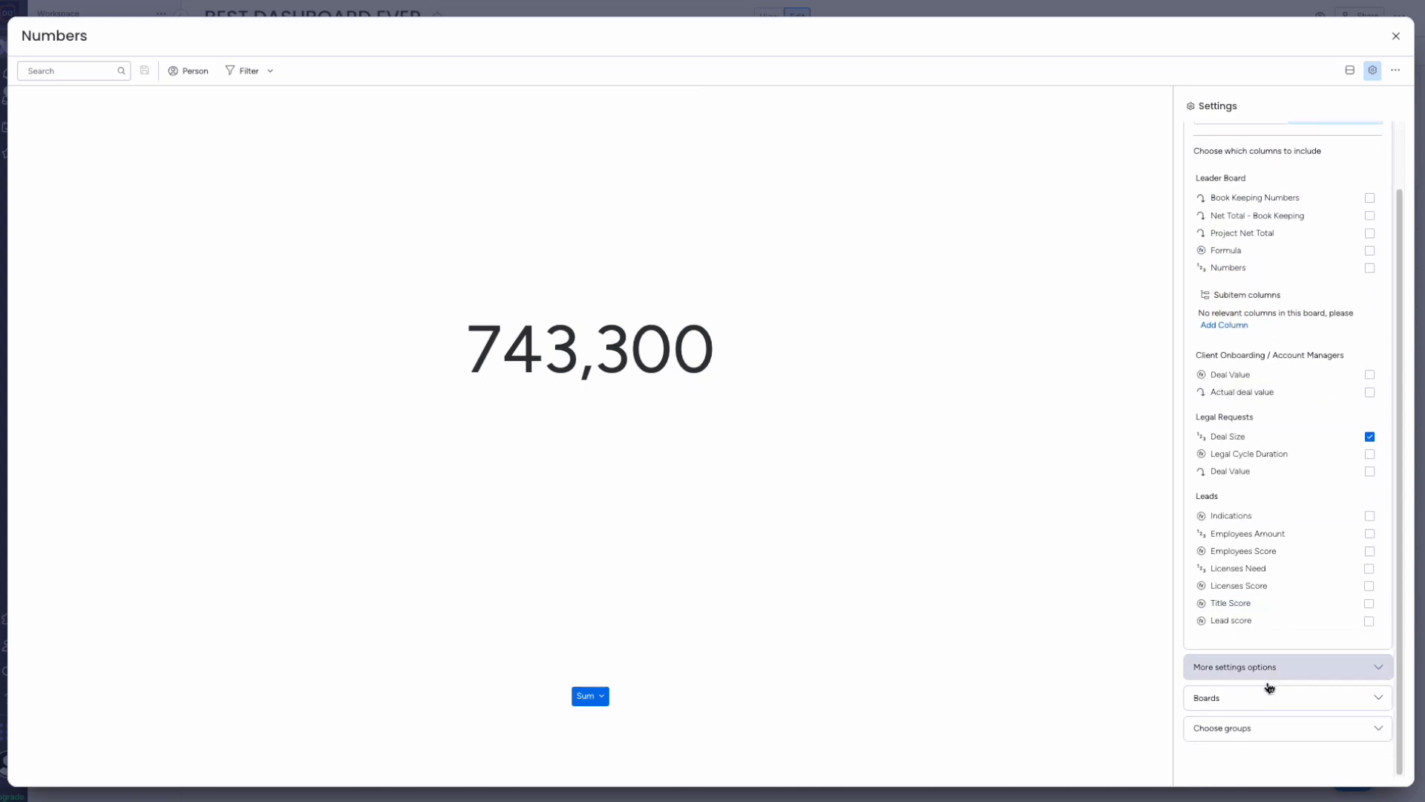
{"action": "left_click", "coordinate": [1234, 676]}
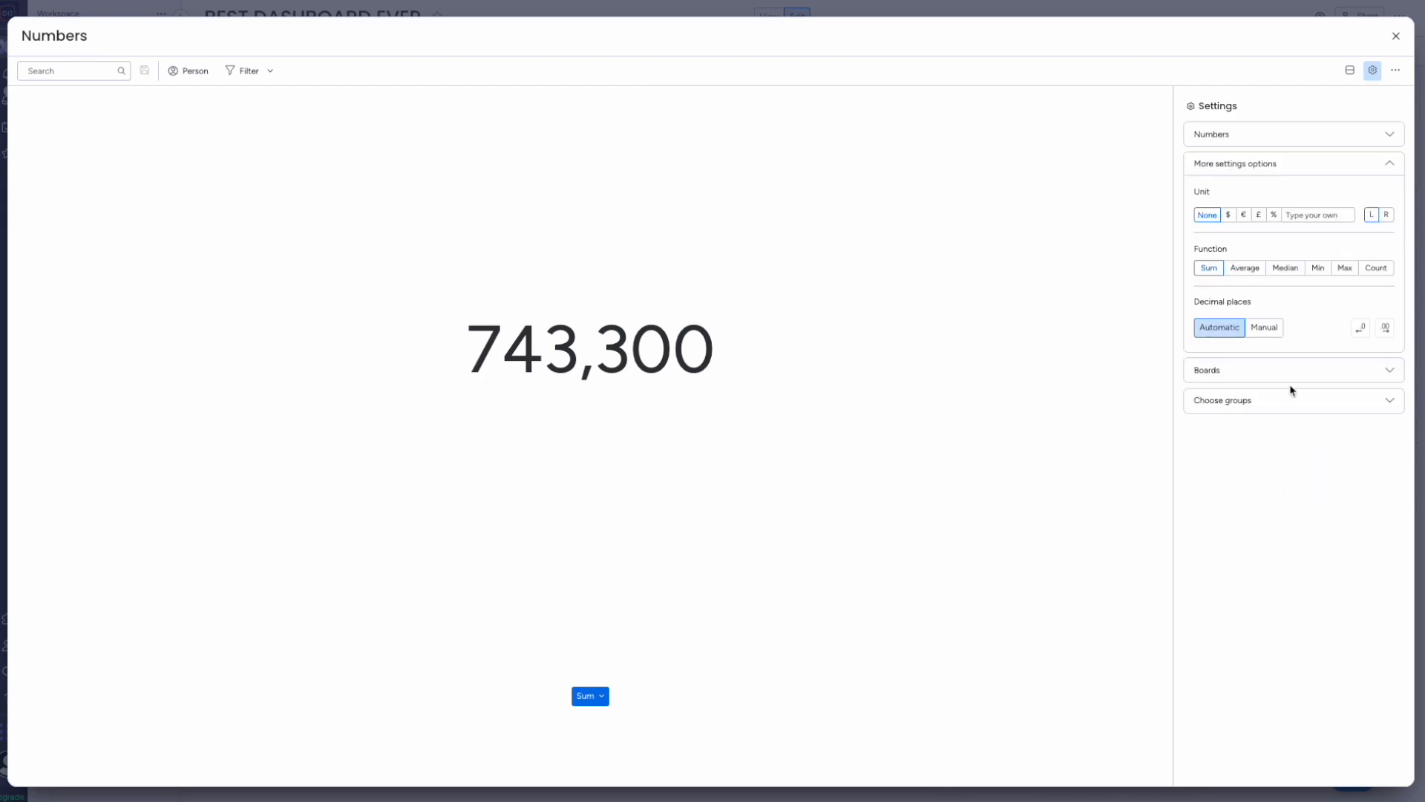
{"action": "left_click", "coordinate": [1297, 217]}
{"action": "left_click", "coordinate": [1303, 335]}
{"action": "type", "text": "burgers"}
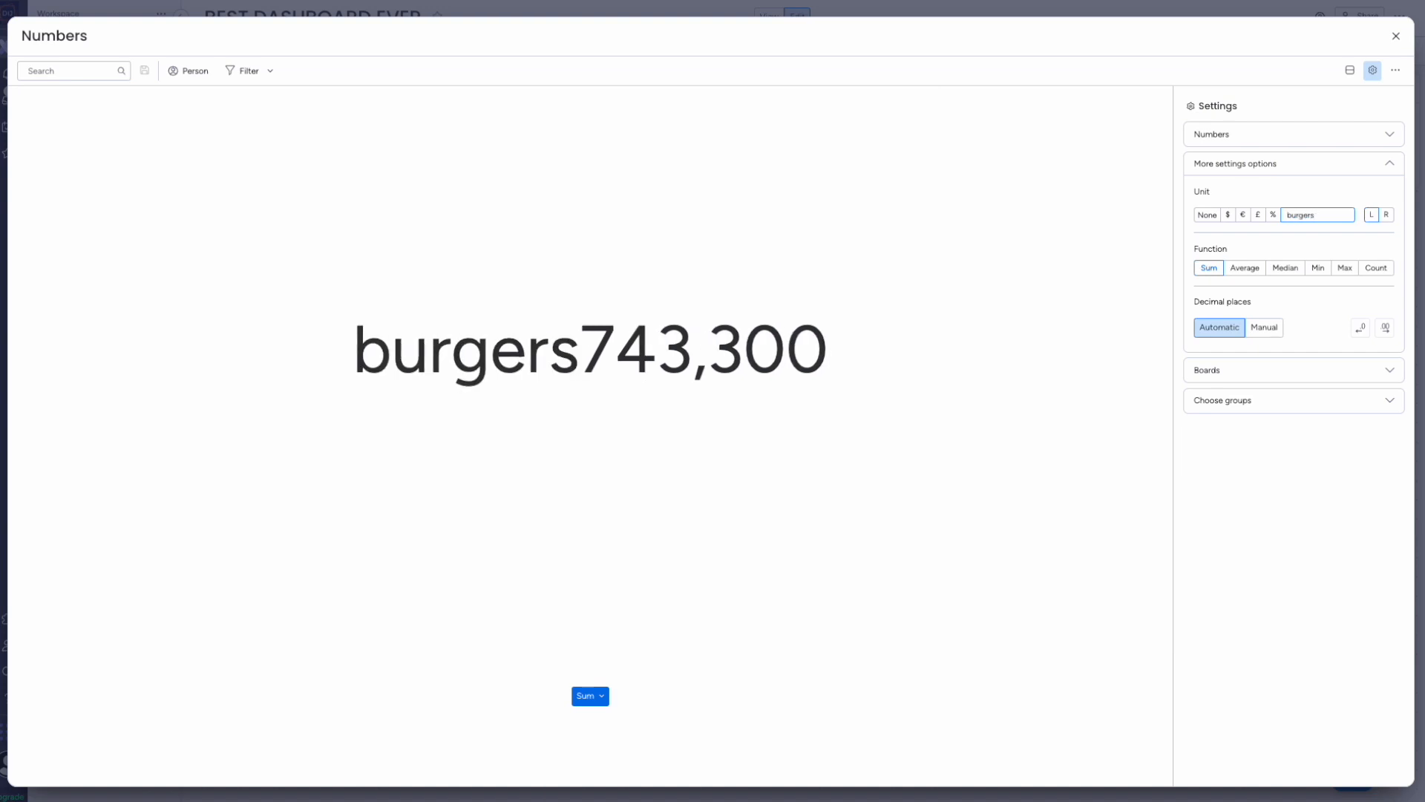
{"action": "left_click", "coordinate": [1289, 215]}
{"action": "key", "text": "BackSpace"}
{"action": "type", "text": "B"}
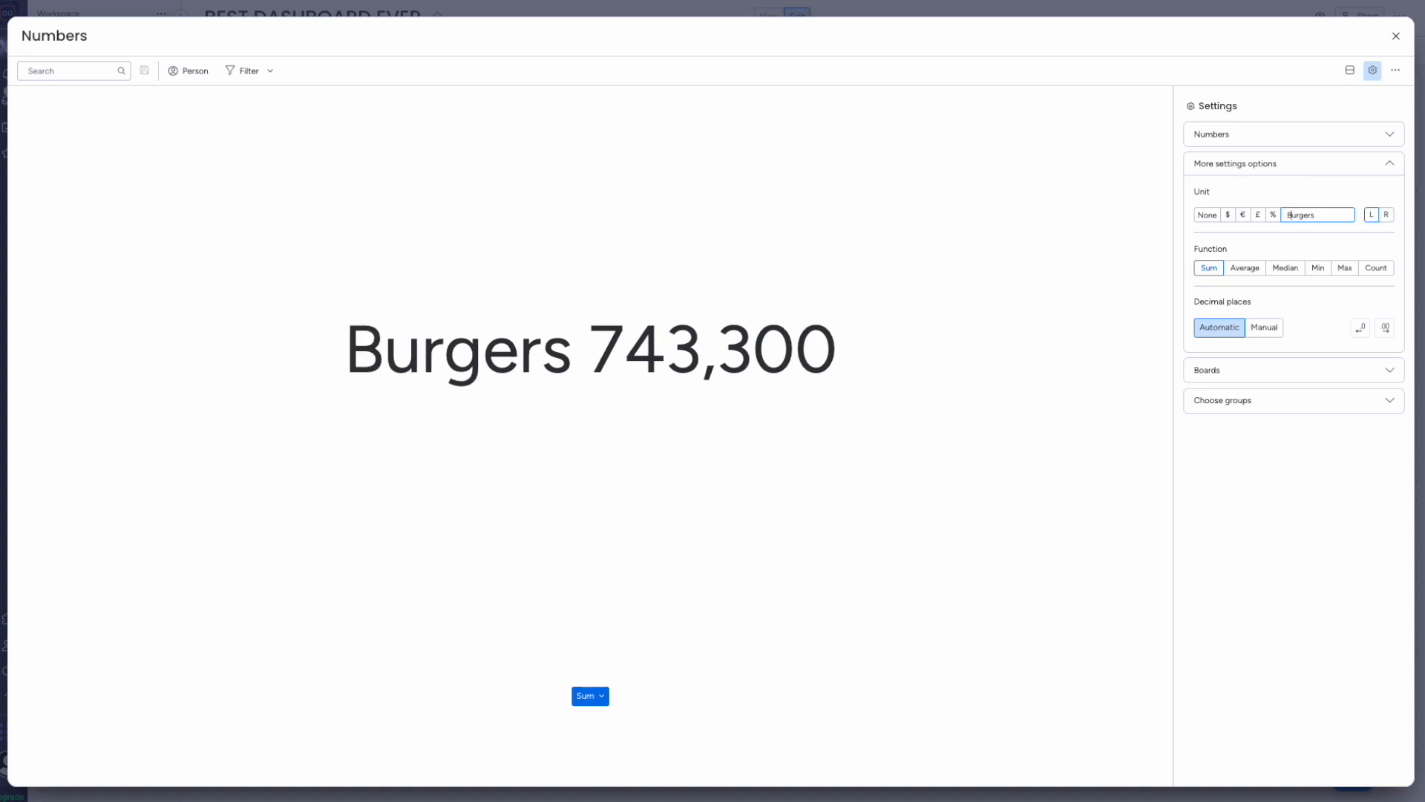
{"action": "left_click", "coordinate": [1385, 215]}
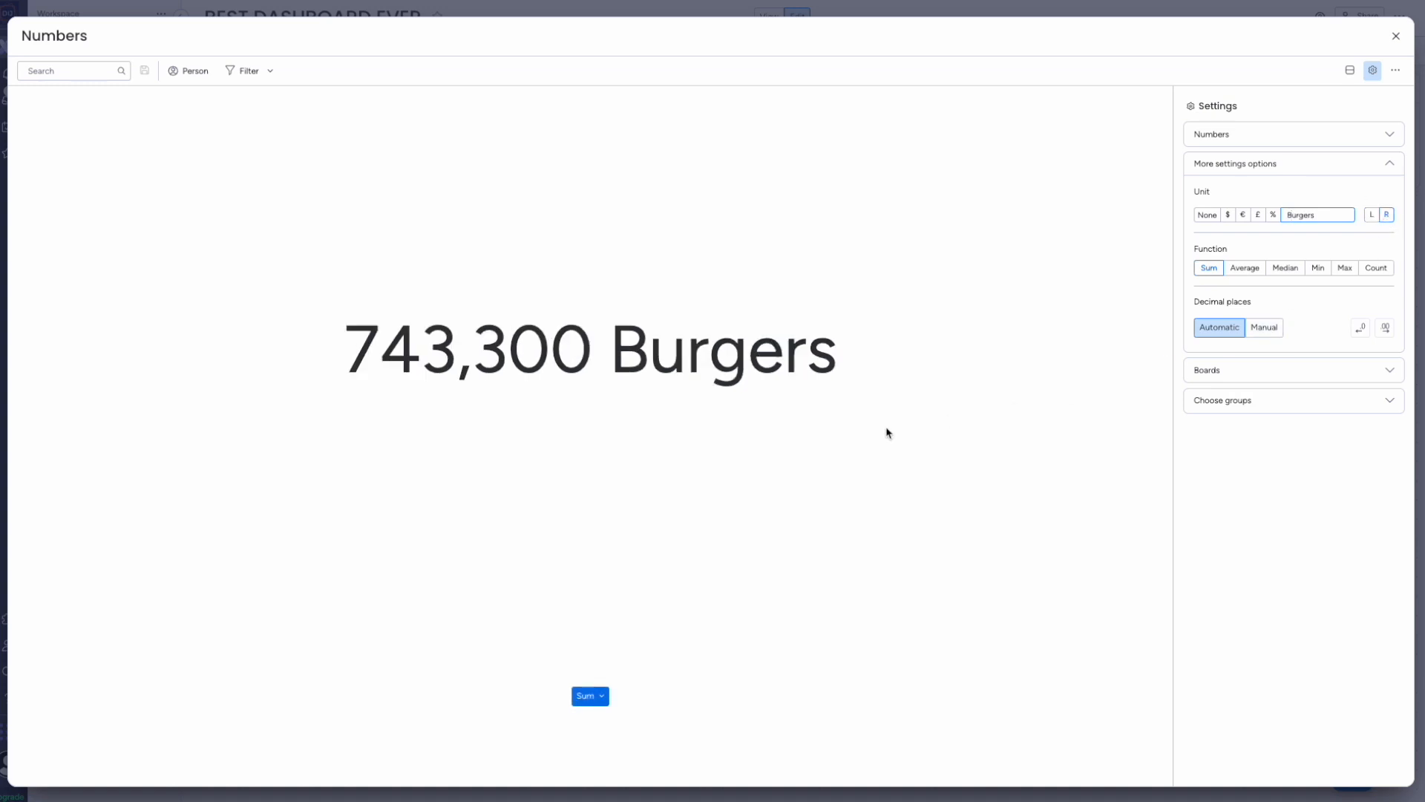
{"action": "left_click", "coordinate": [1403, 40]}
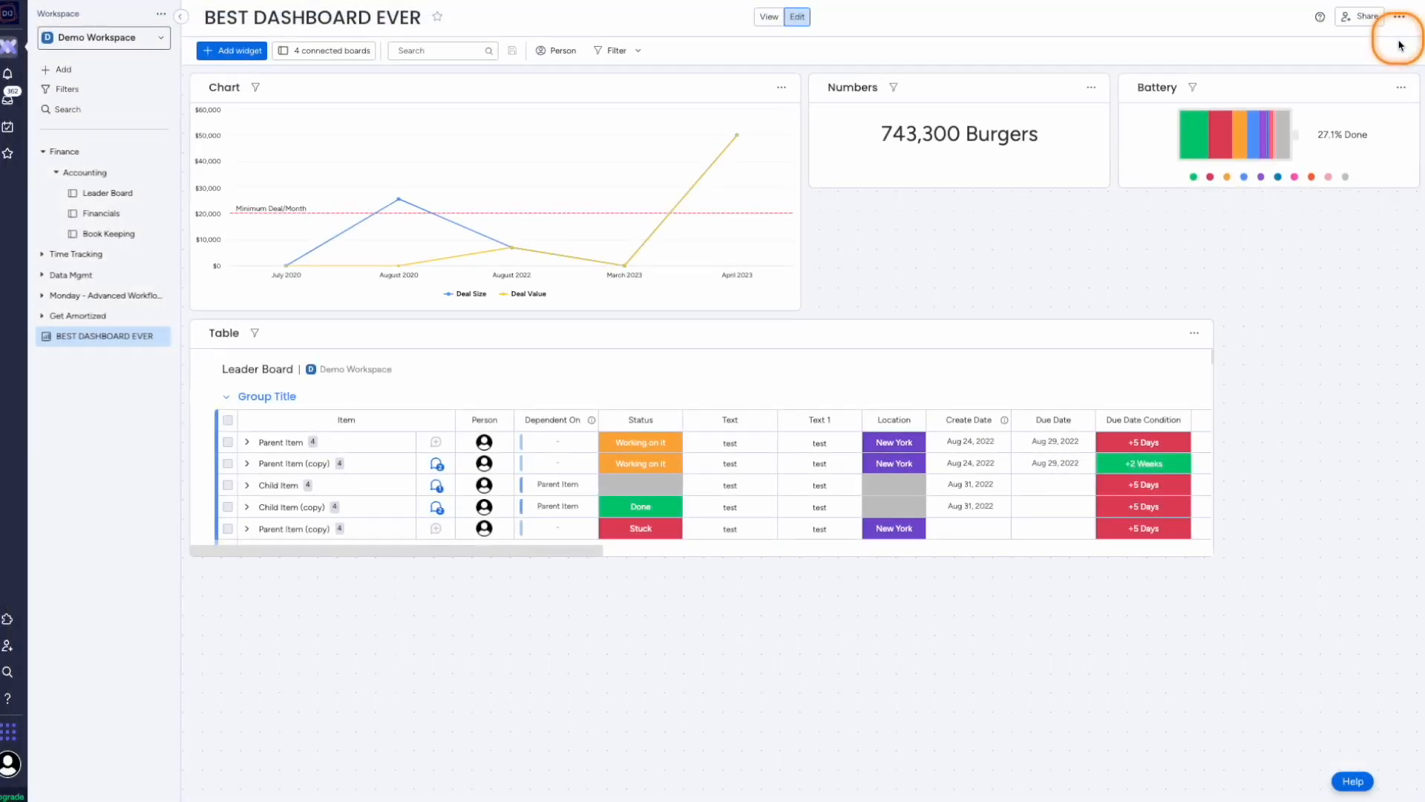
Check the Battery widget's status breakdown and limit its boards to Client Onboarding / Account Managers only
{"action": "mouse_move", "coordinate": [1006, 149]}
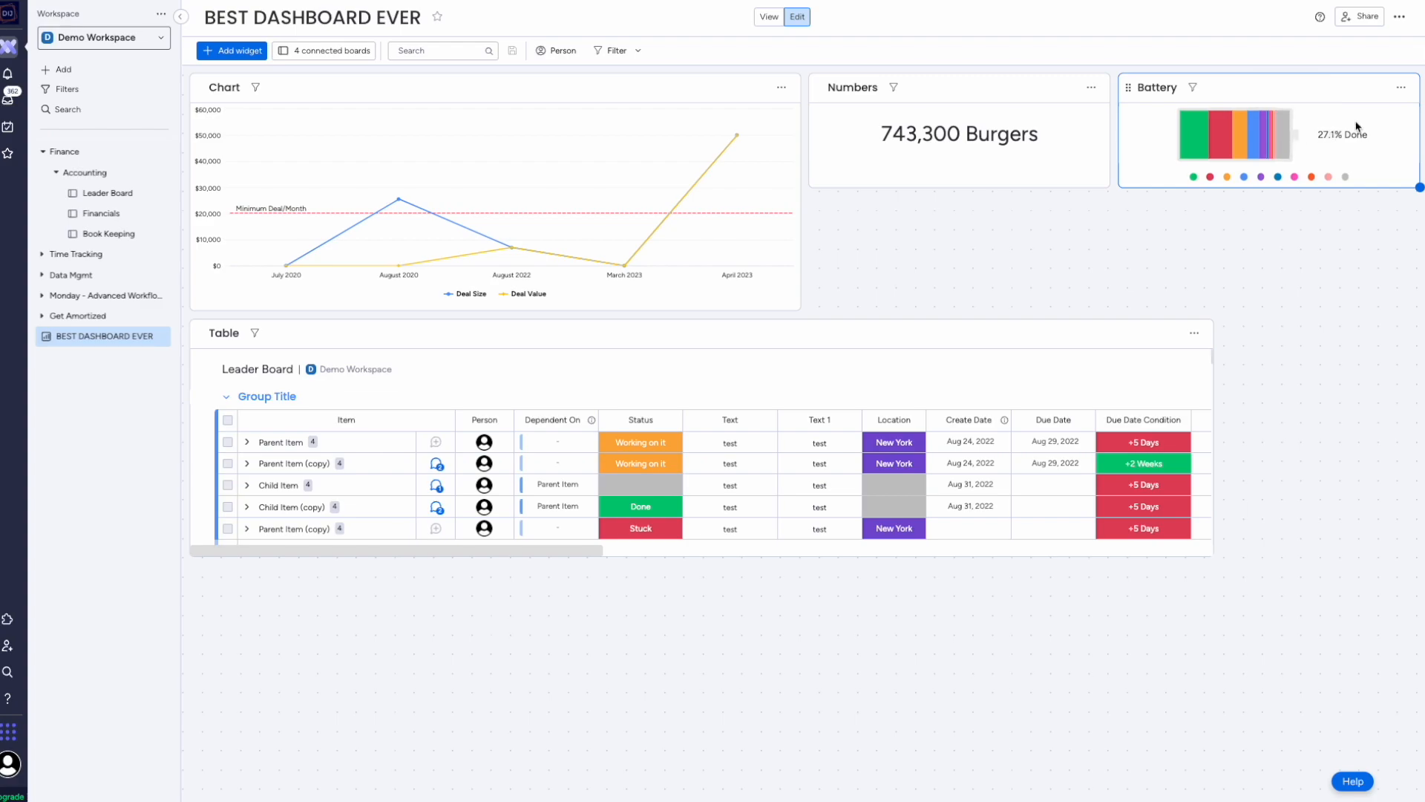
{"action": "left_click", "coordinate": [970, 128]}
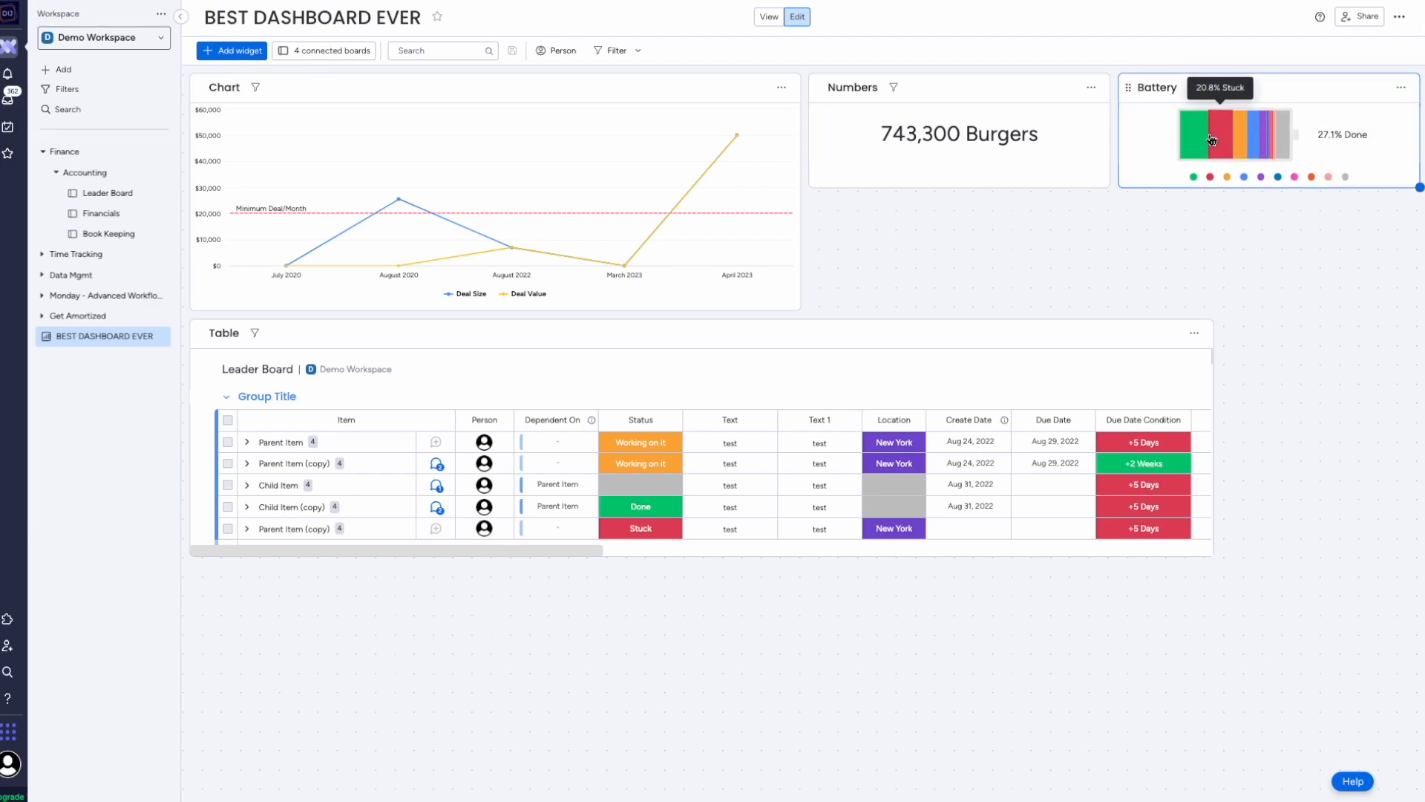
{"action": "mouse_move", "coordinate": [1288, 144]}
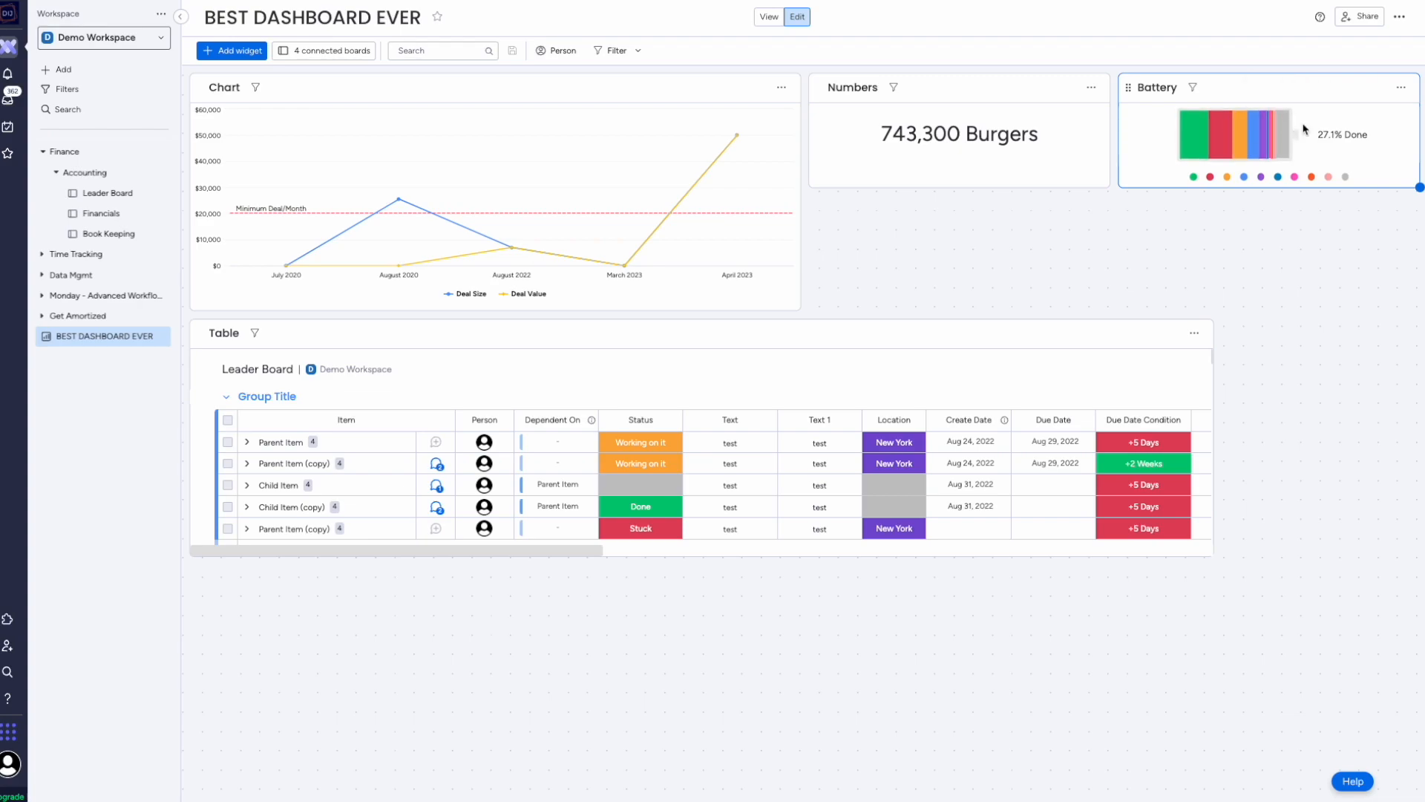
{"action": "left_click", "coordinate": [1402, 89]}
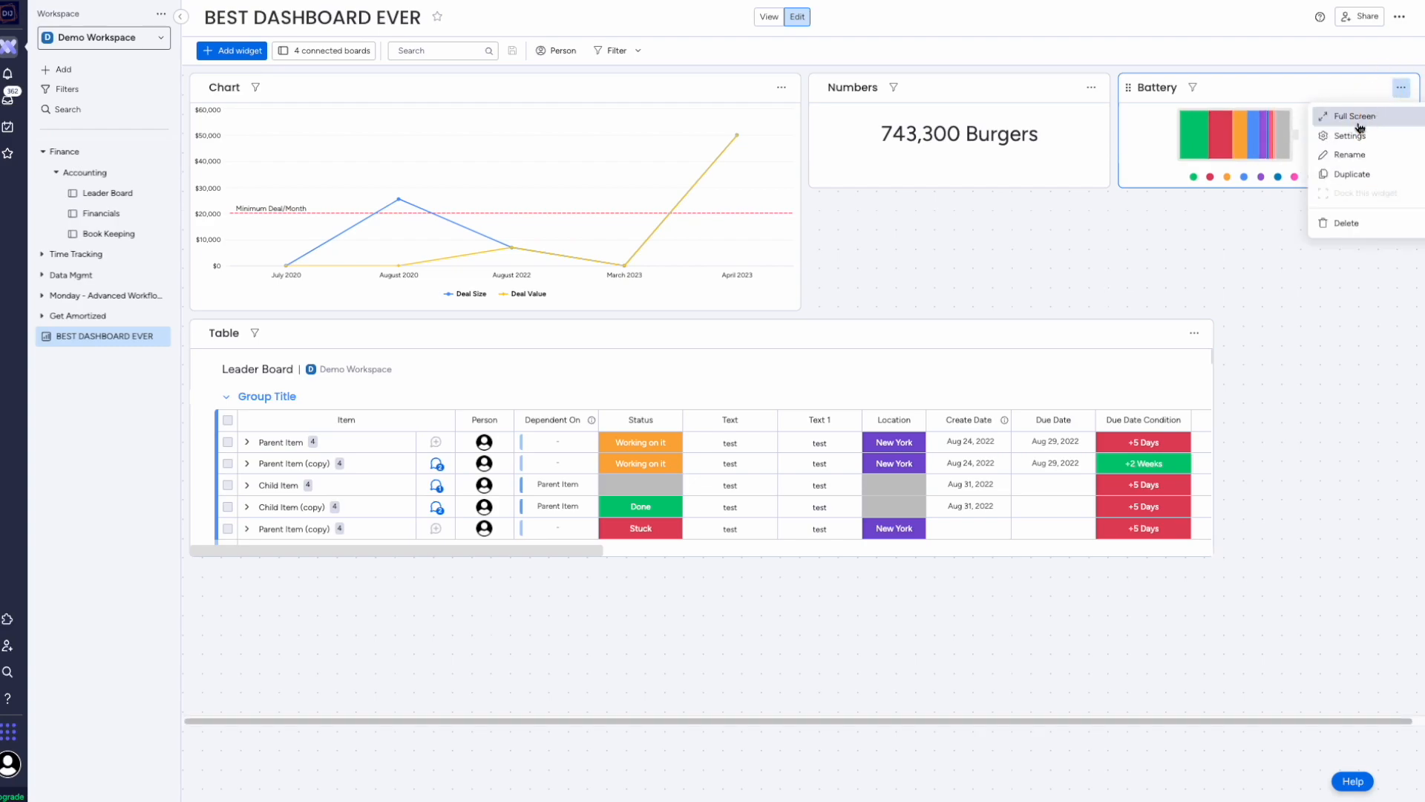
{"action": "left_click", "coordinate": [1332, 138]}
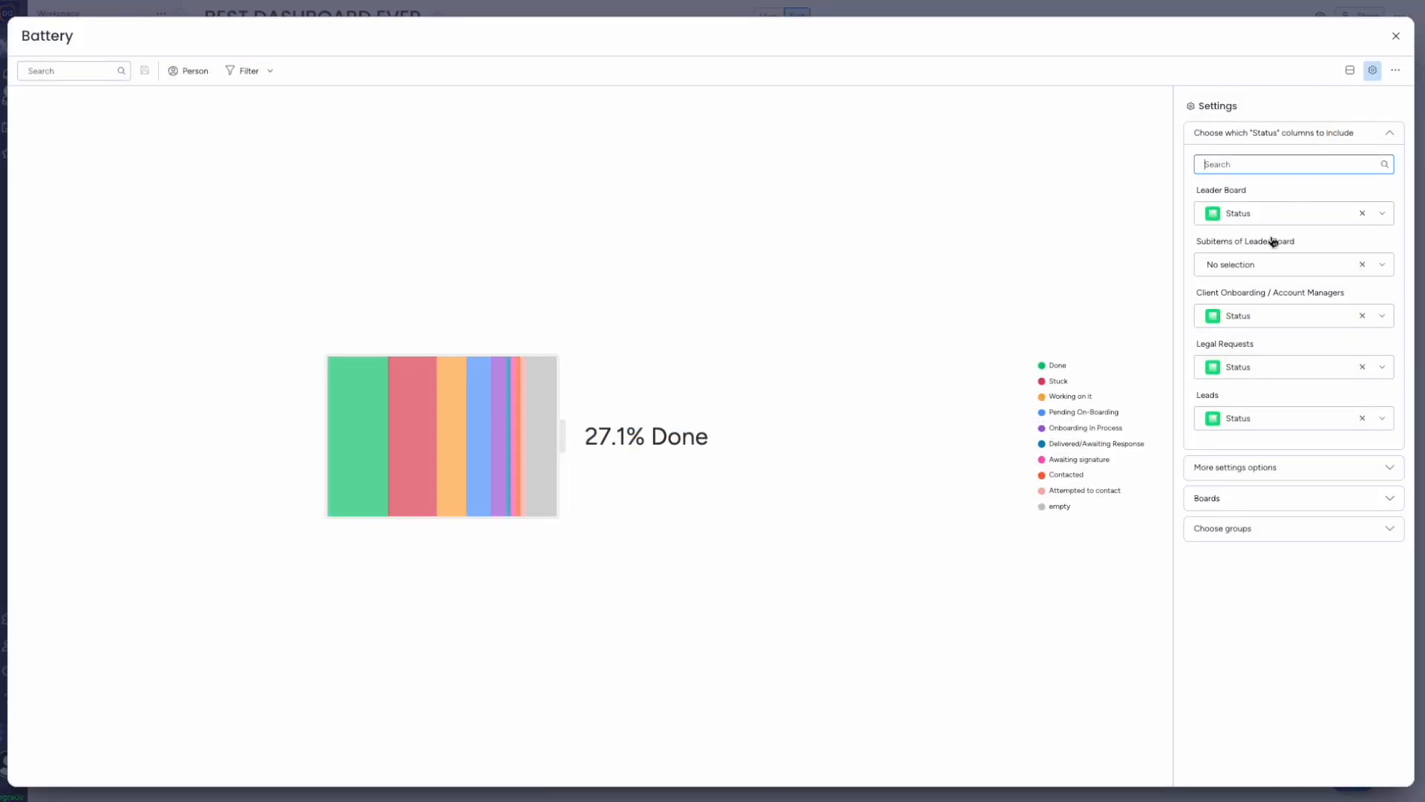
{"action": "left_click_drag", "start_coordinate": [1045, 351], "coordinate": [1075, 503]}
{"action": "left_click", "coordinate": [1214, 505]}
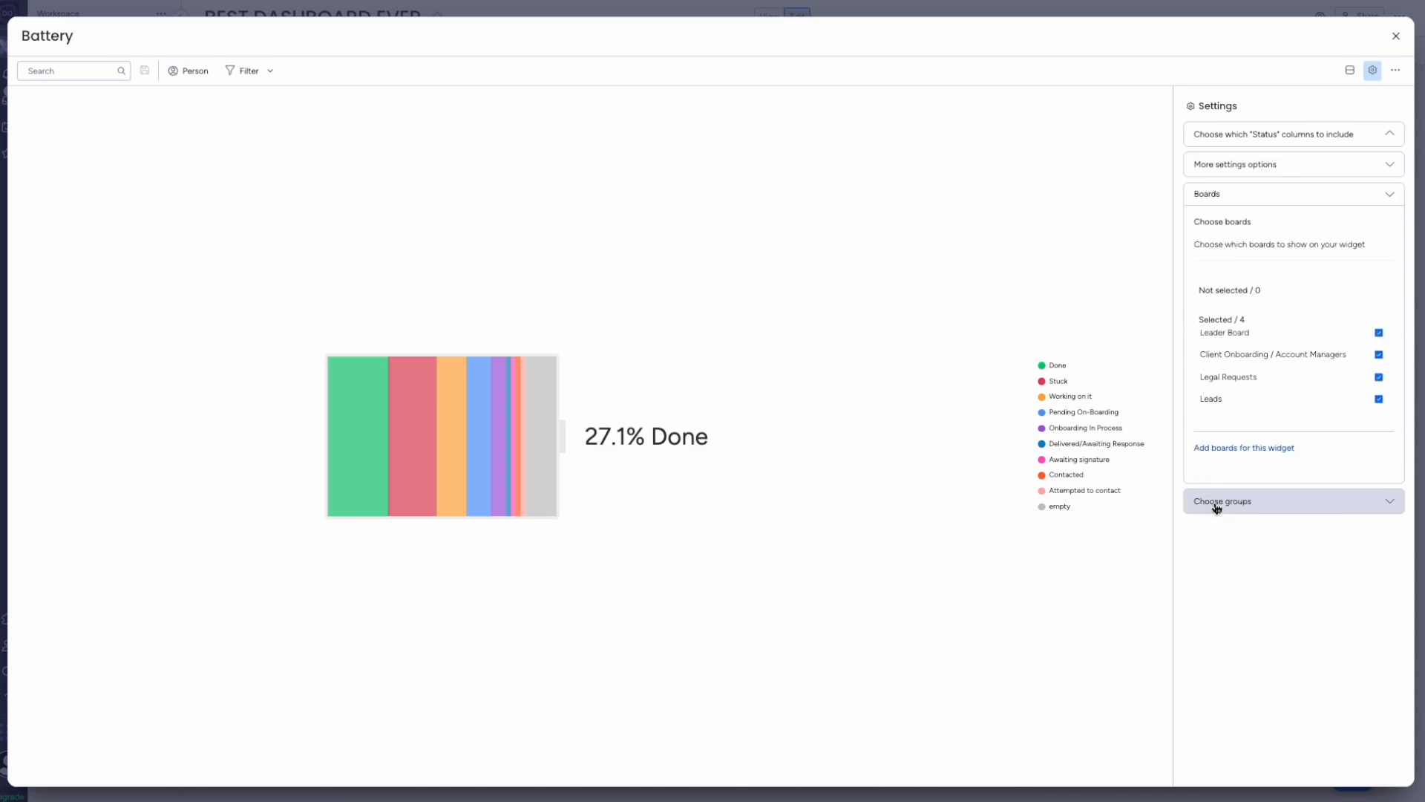
{"action": "left_click", "coordinate": [1378, 334]}
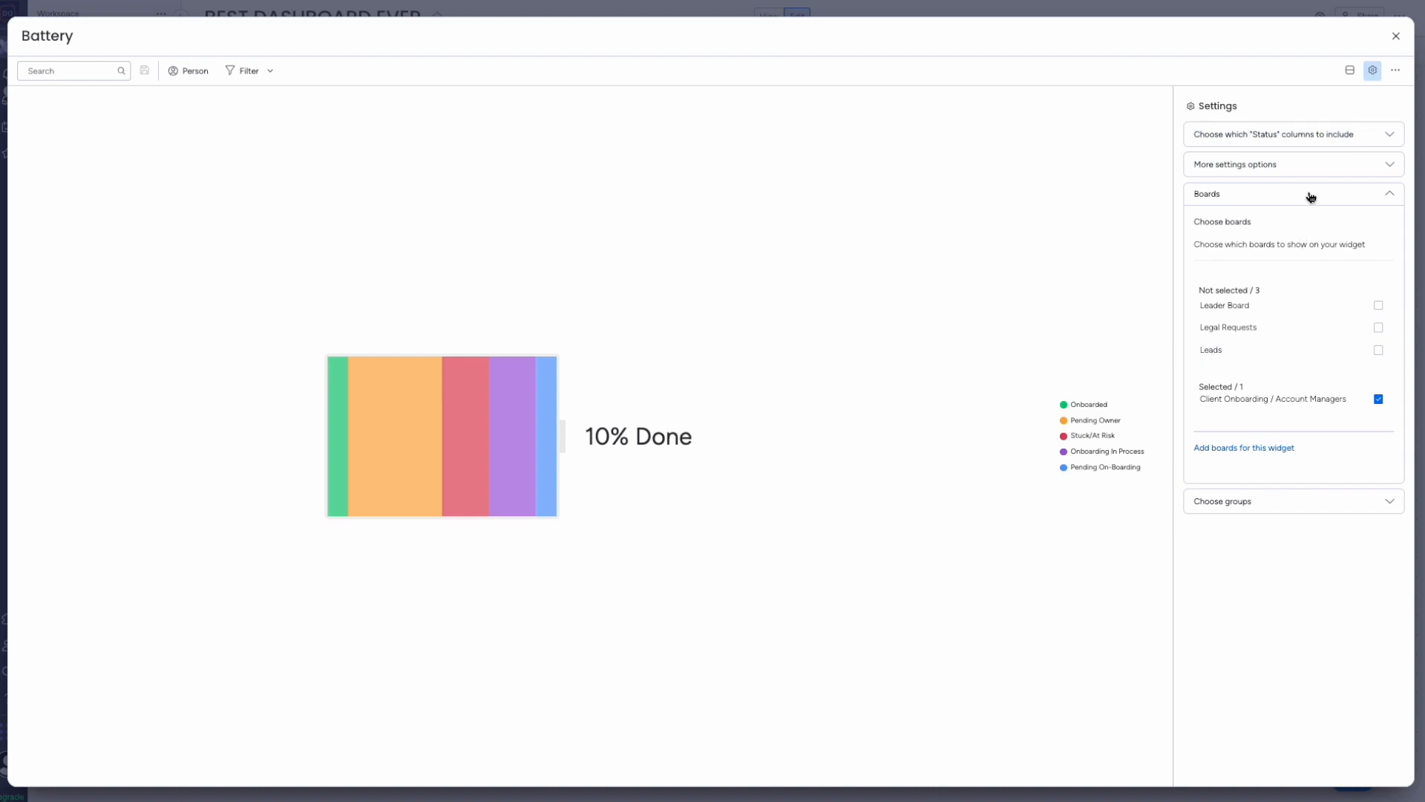
Review the Battery widget's completion label and item weighting options, and return to the dashboard
{"action": "left_click", "coordinate": [1308, 167]}
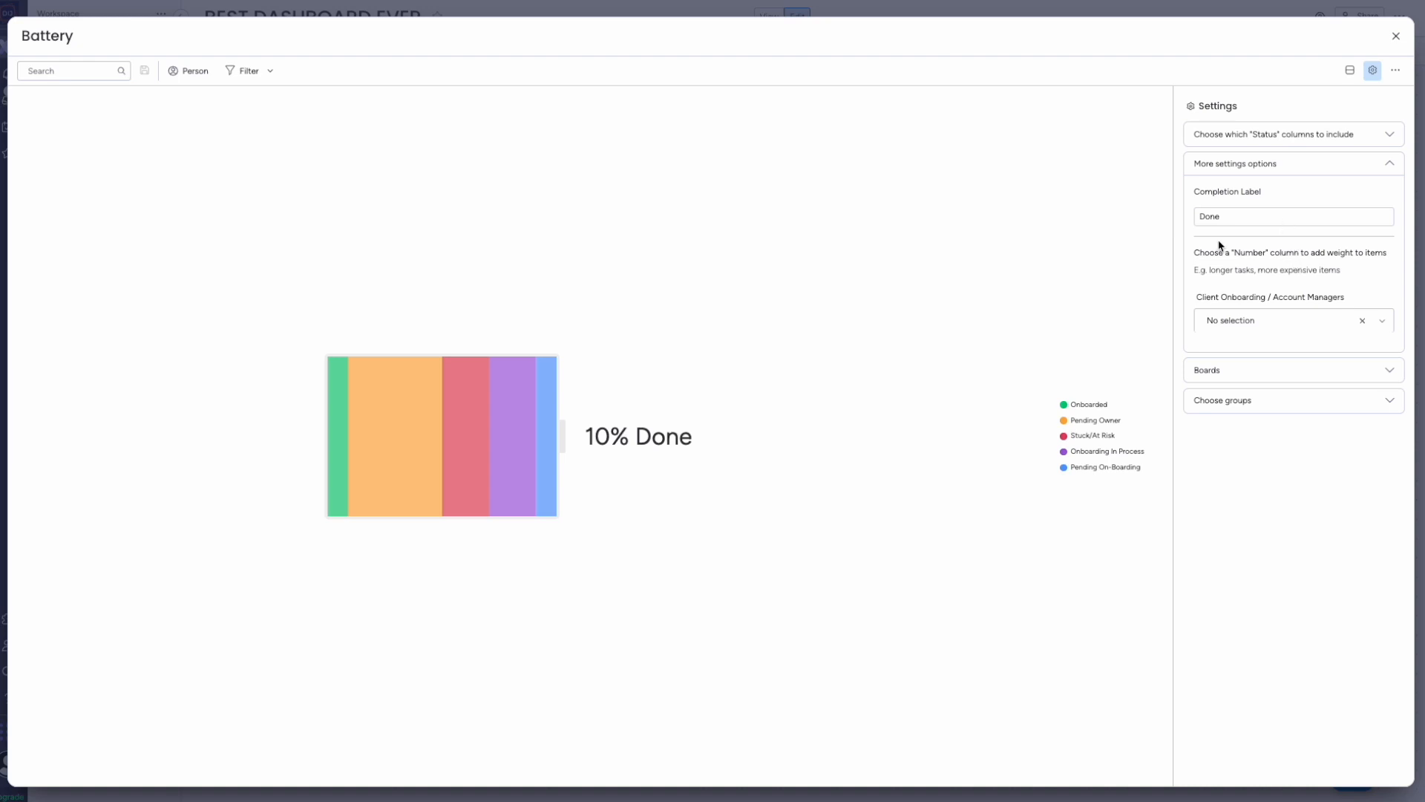
{"action": "left_click", "coordinate": [1202, 216]}
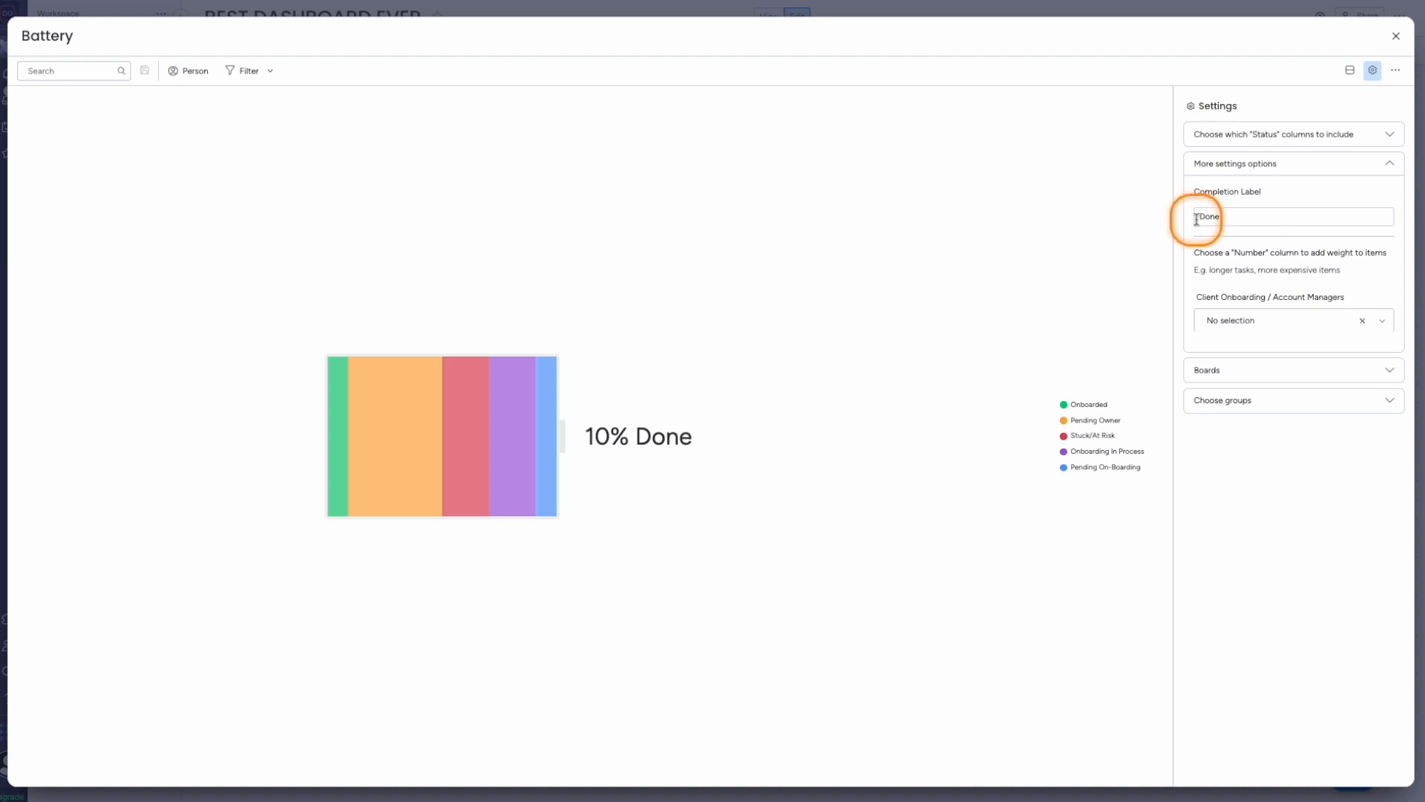
{"action": "left_click", "coordinate": [668, 442]}
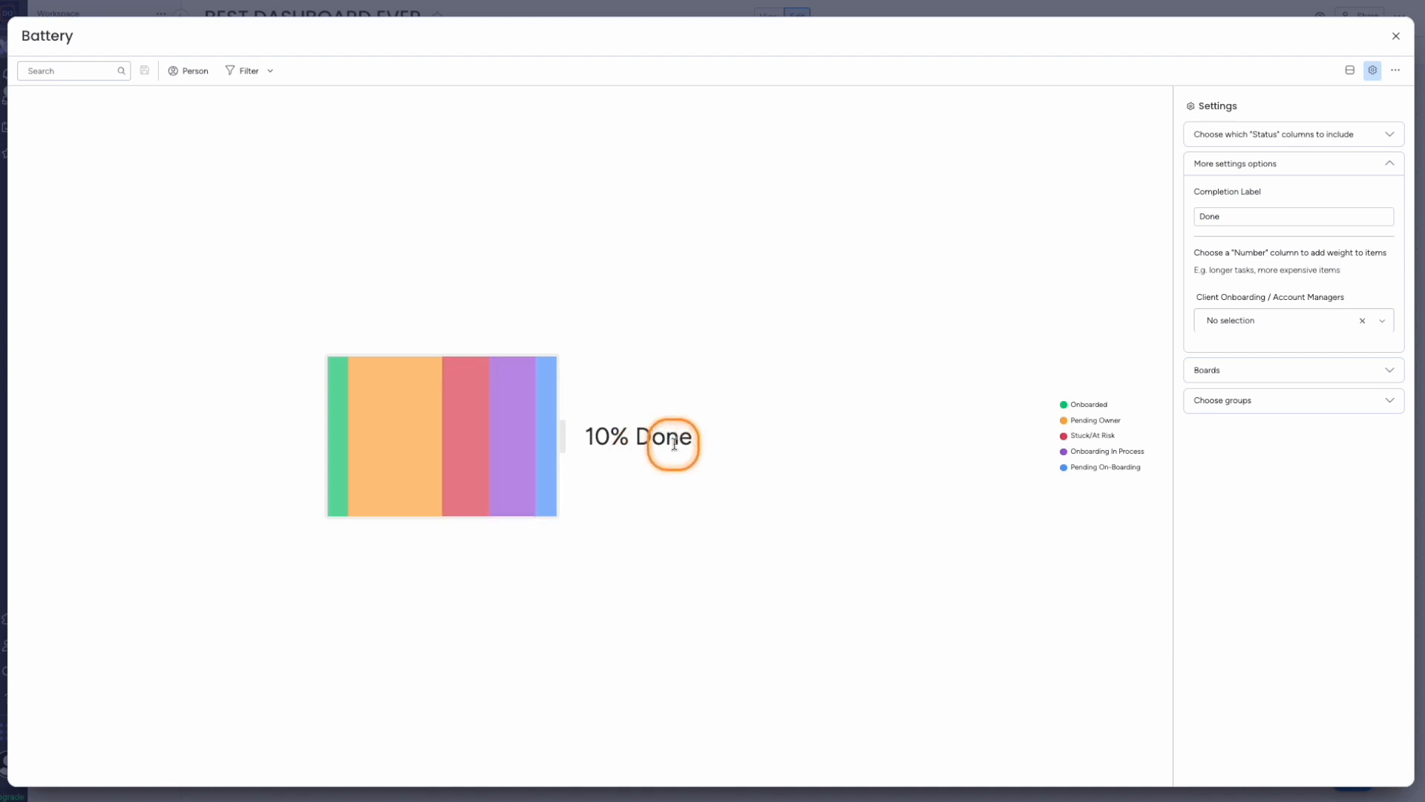
{"action": "left_click", "coordinate": [1396, 39]}
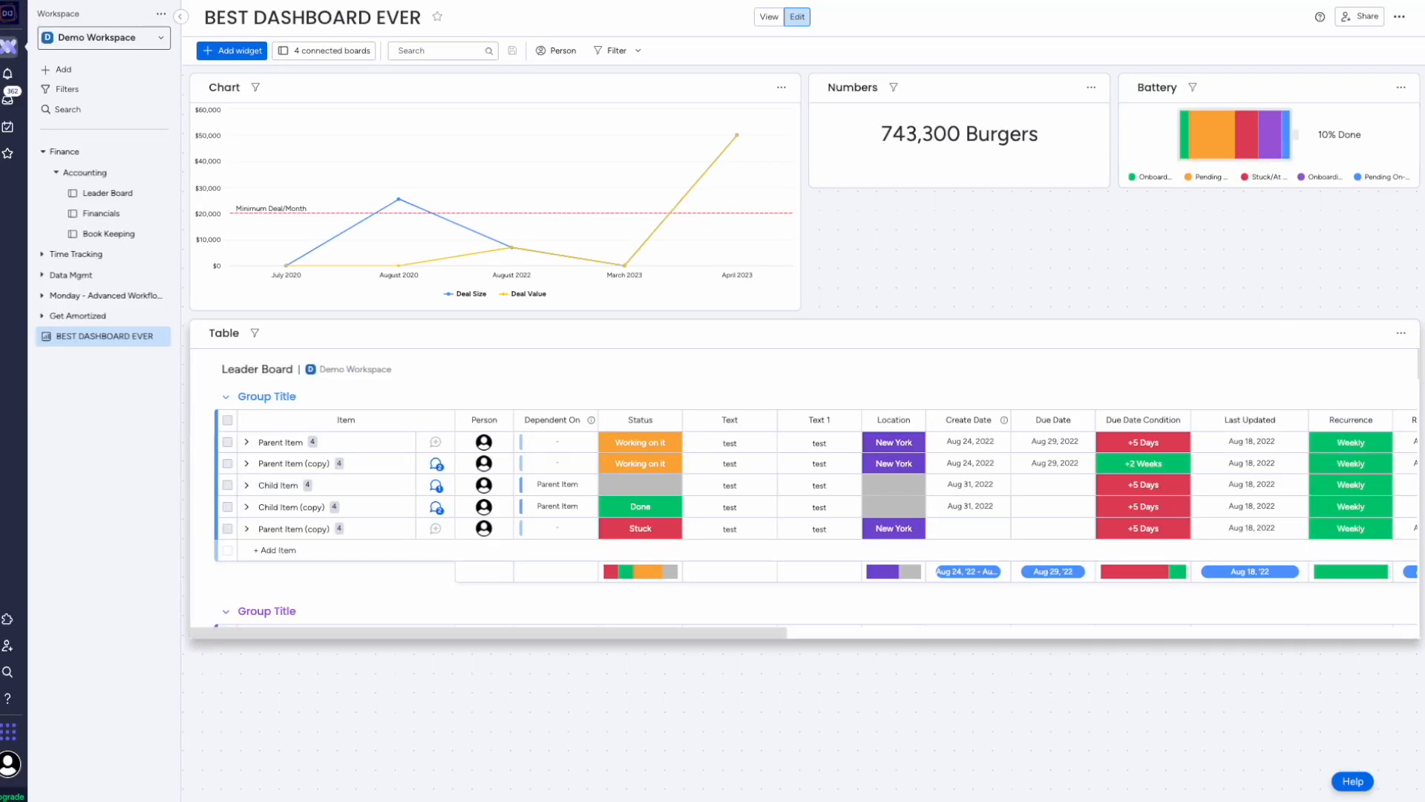
Look through the Table widget's columns and groups for the Leader Board and Client Onboarding / Account Managers boards
{"action": "left_click", "coordinate": [215, 335]}
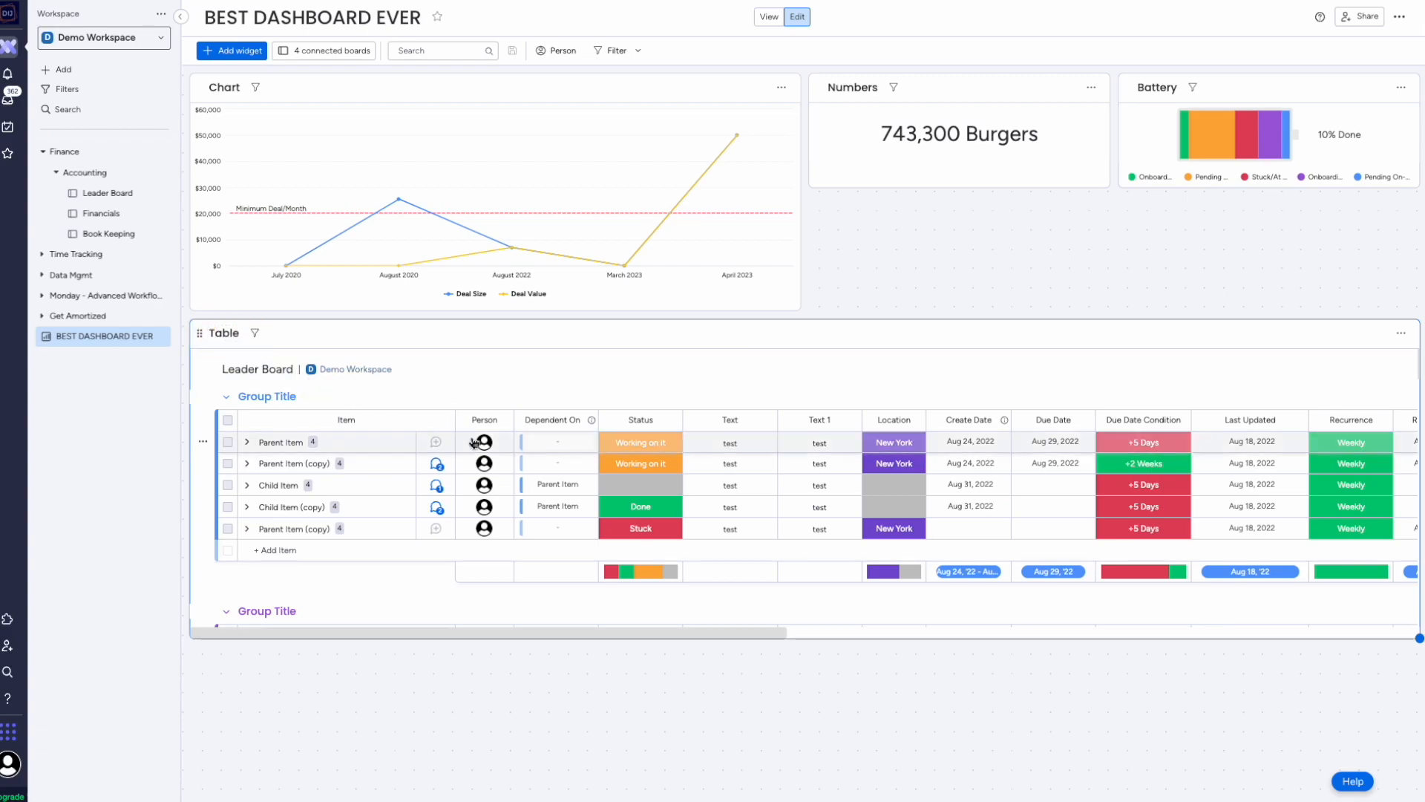
{"action": "scroll", "coordinate": [728, 468], "scroll_direction": "down", "scroll_amount": 1}
{"action": "scroll", "coordinate": [728, 466], "scroll_direction": "up", "scroll_amount": 1}
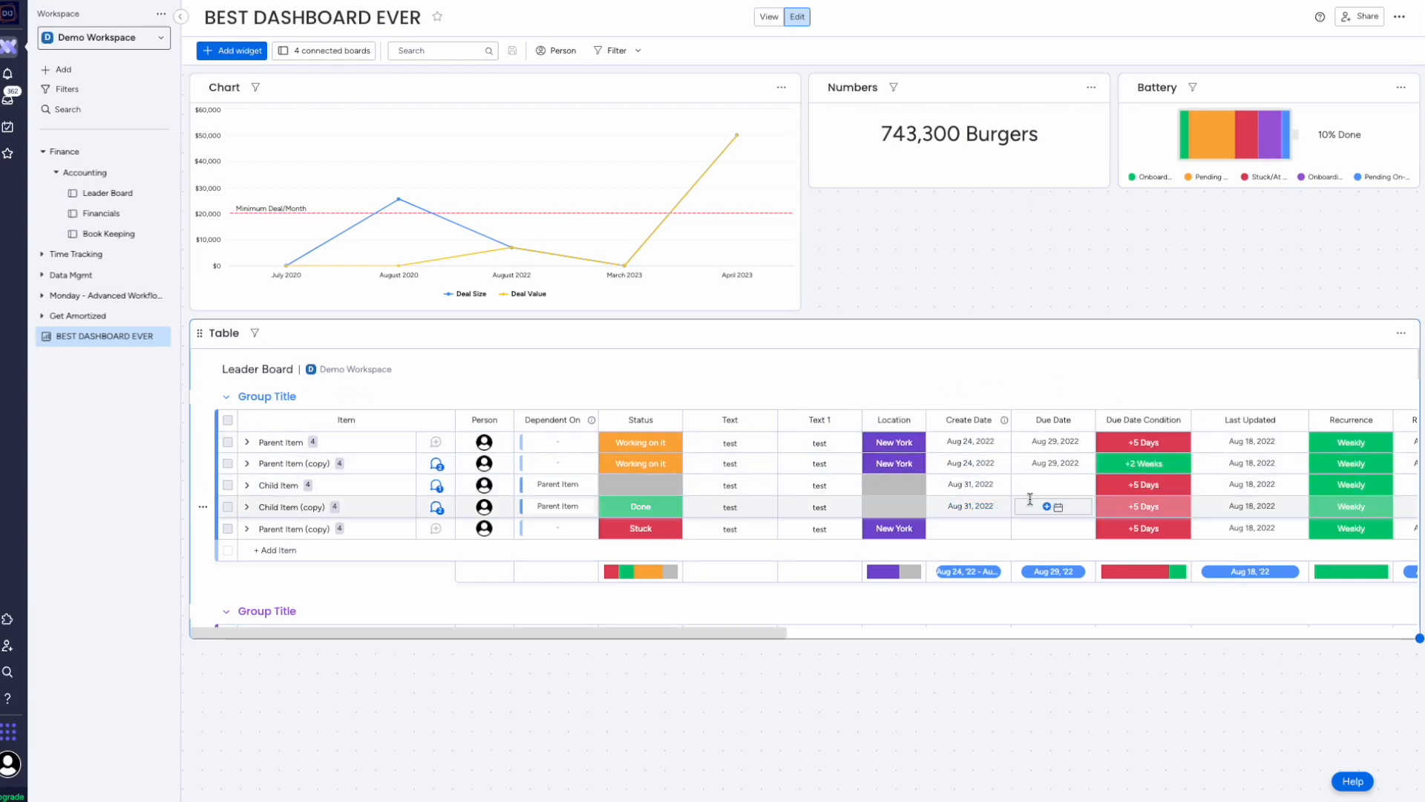
{"action": "left_click_drag", "start_coordinate": [780, 633], "coordinate": [1333, 624]}
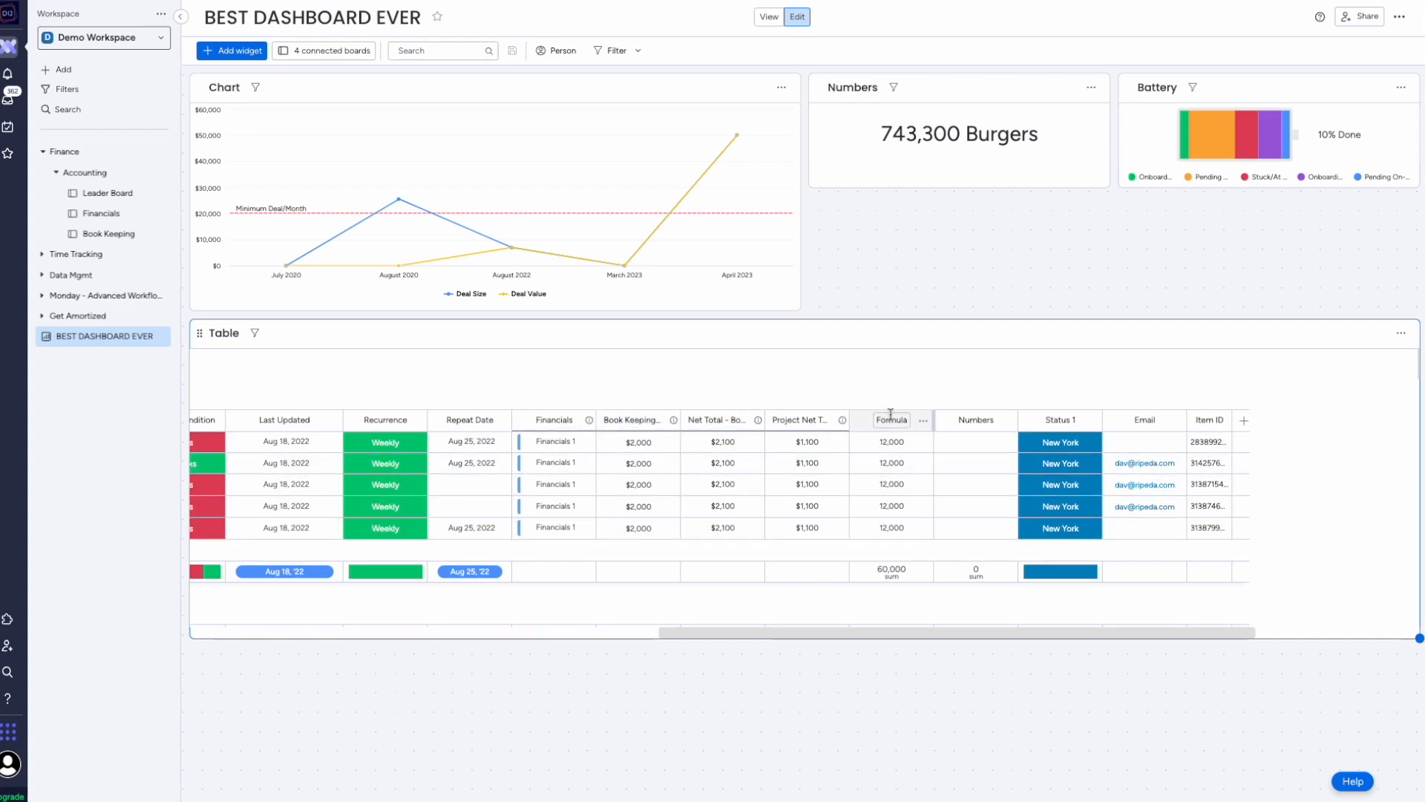
{"action": "left_click_drag", "start_coordinate": [999, 636], "coordinate": [475, 632]}
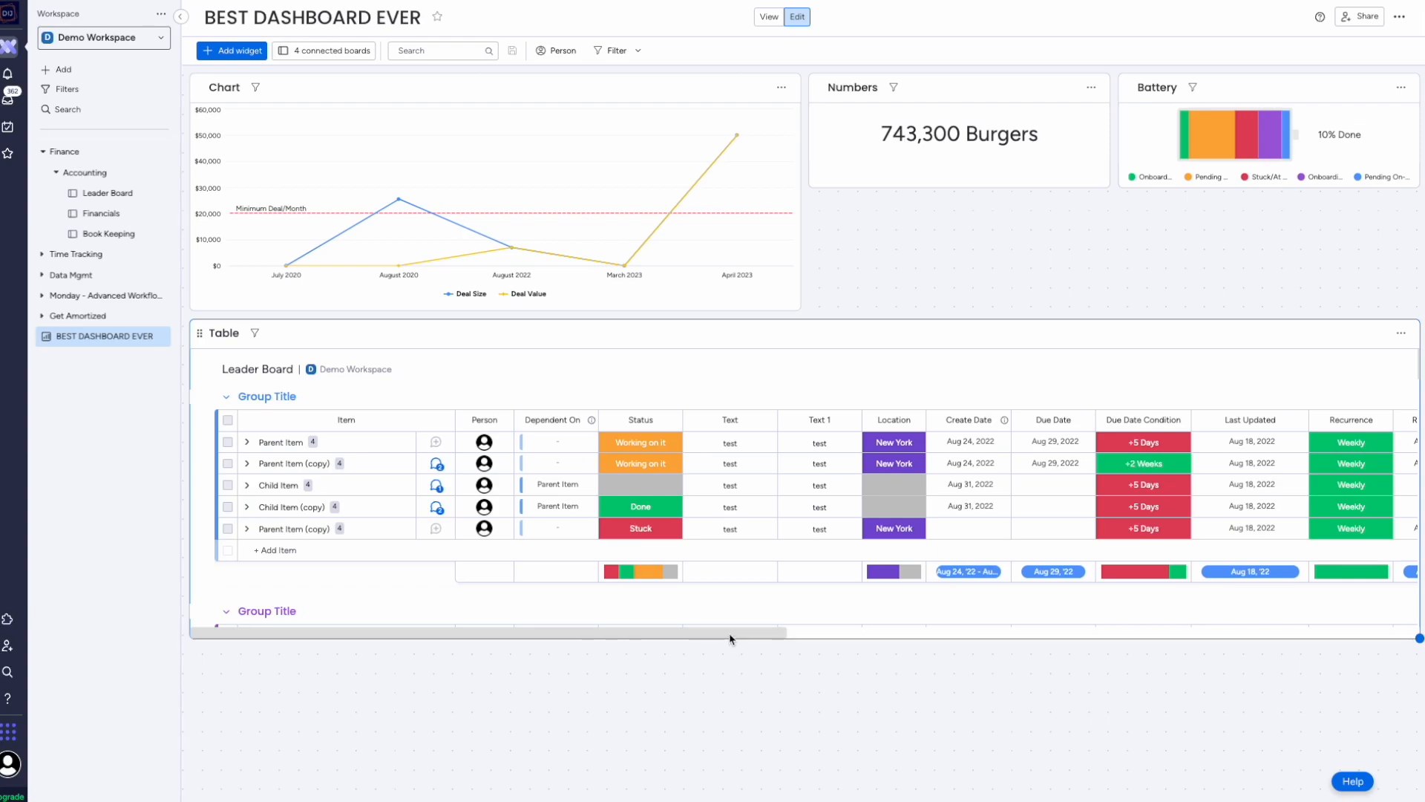
{"action": "scroll", "coordinate": [749, 443], "scroll_direction": "down", "scroll_amount": 5}
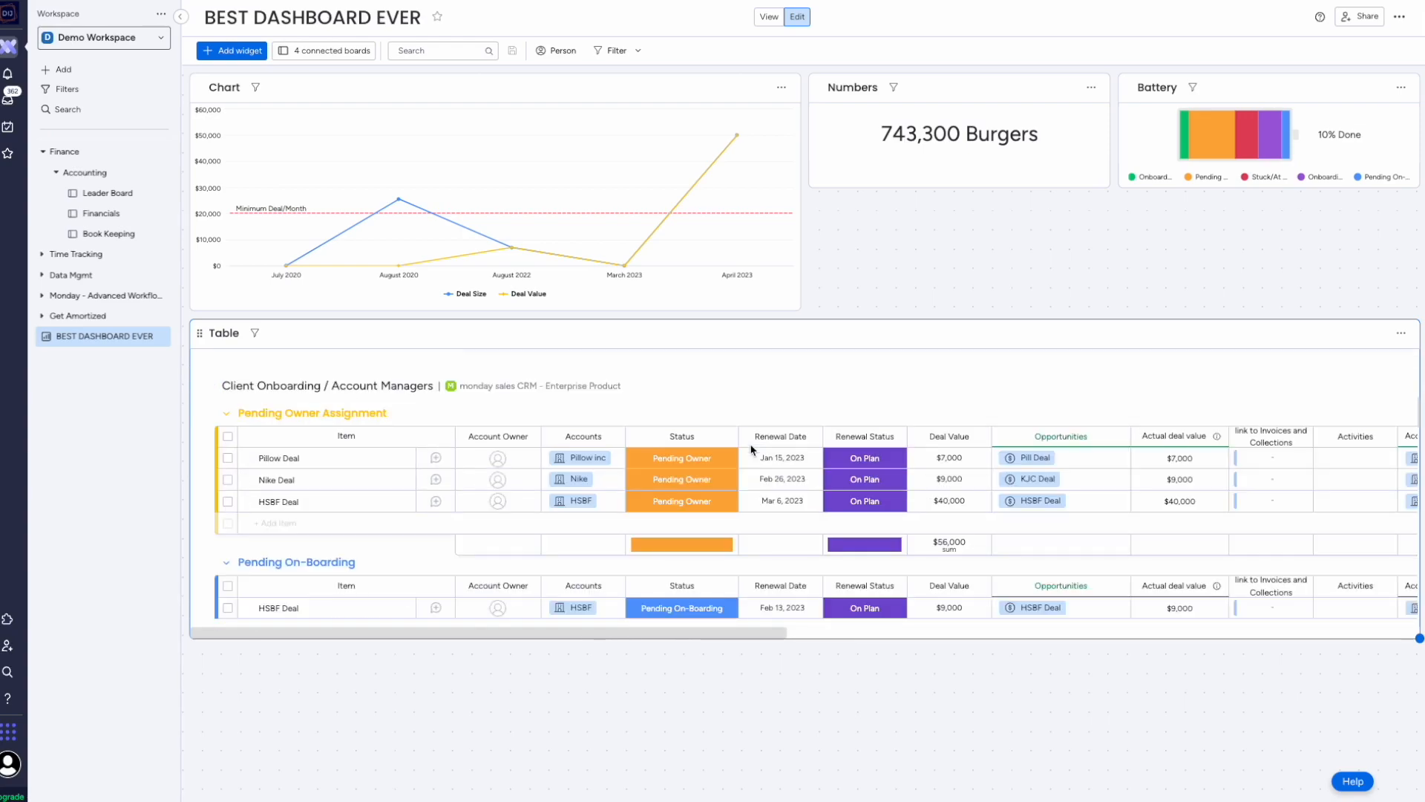
{"action": "scroll", "coordinate": [661, 445], "scroll_direction": "up", "scroll_amount": 5}
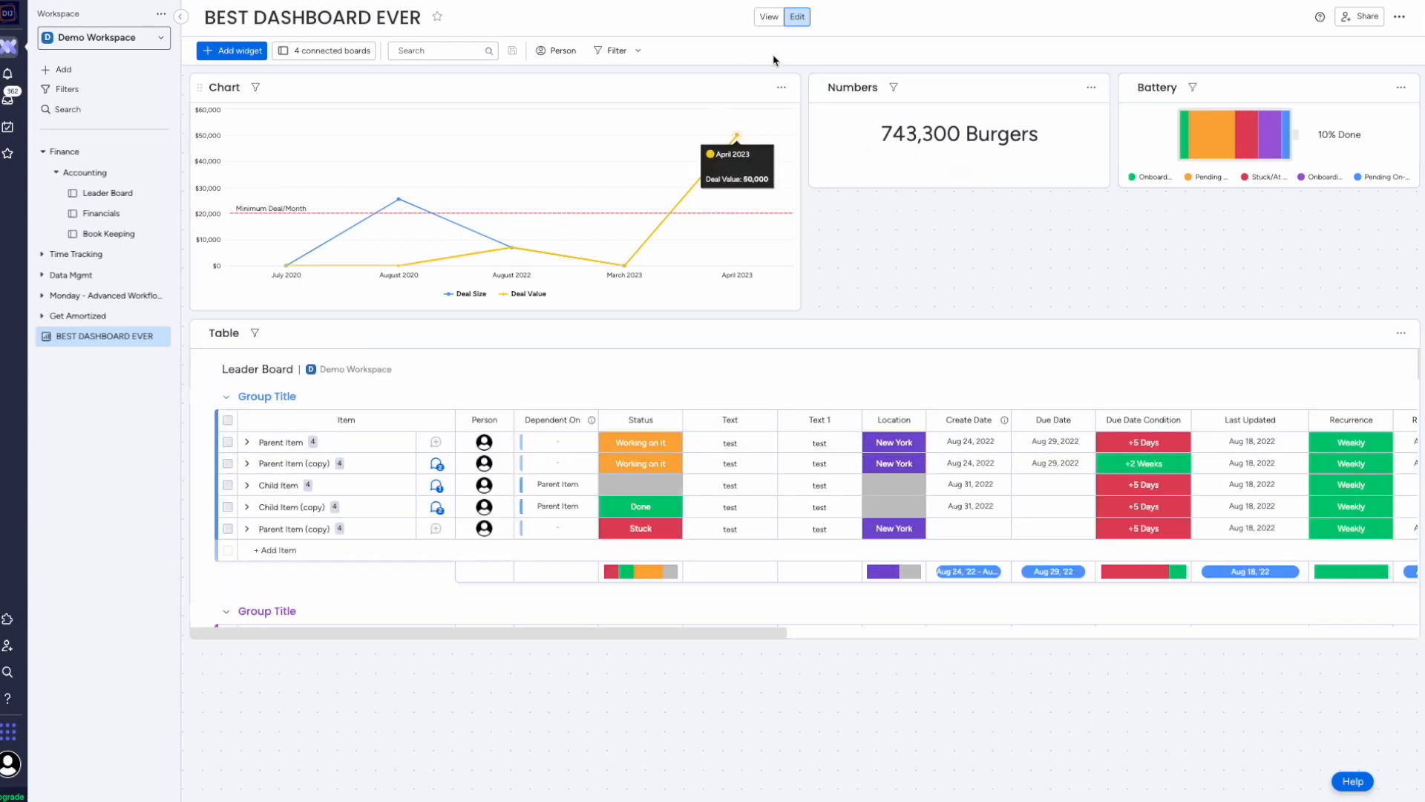
Reopen the Chart widget's settings and change the chart type to a bar chart
{"action": "left_click", "coordinate": [782, 88]}
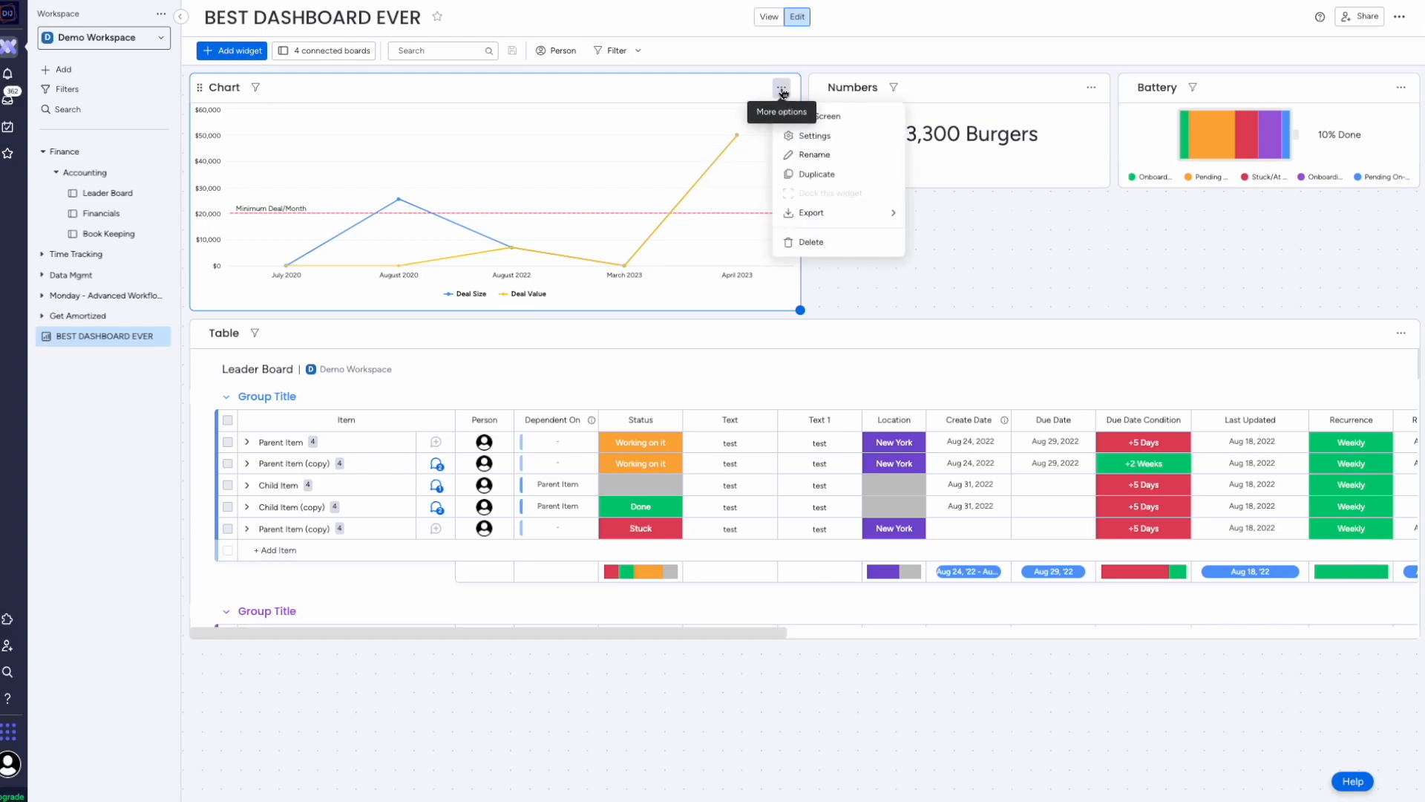
{"action": "left_click", "coordinate": [814, 136]}
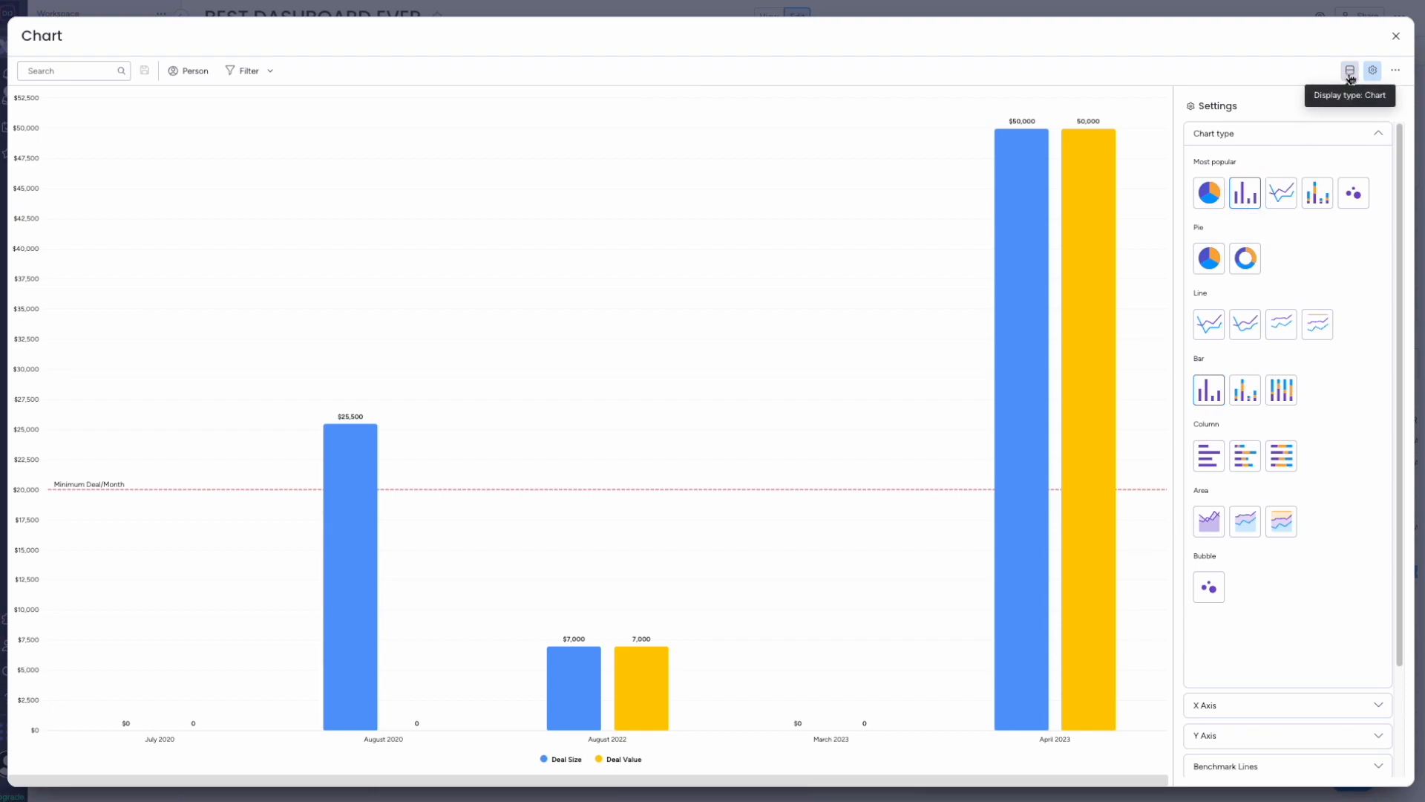
Set the Chart widget's display type to Split mode and return to the dashboard
{"action": "left_click", "coordinate": [1350, 72]}
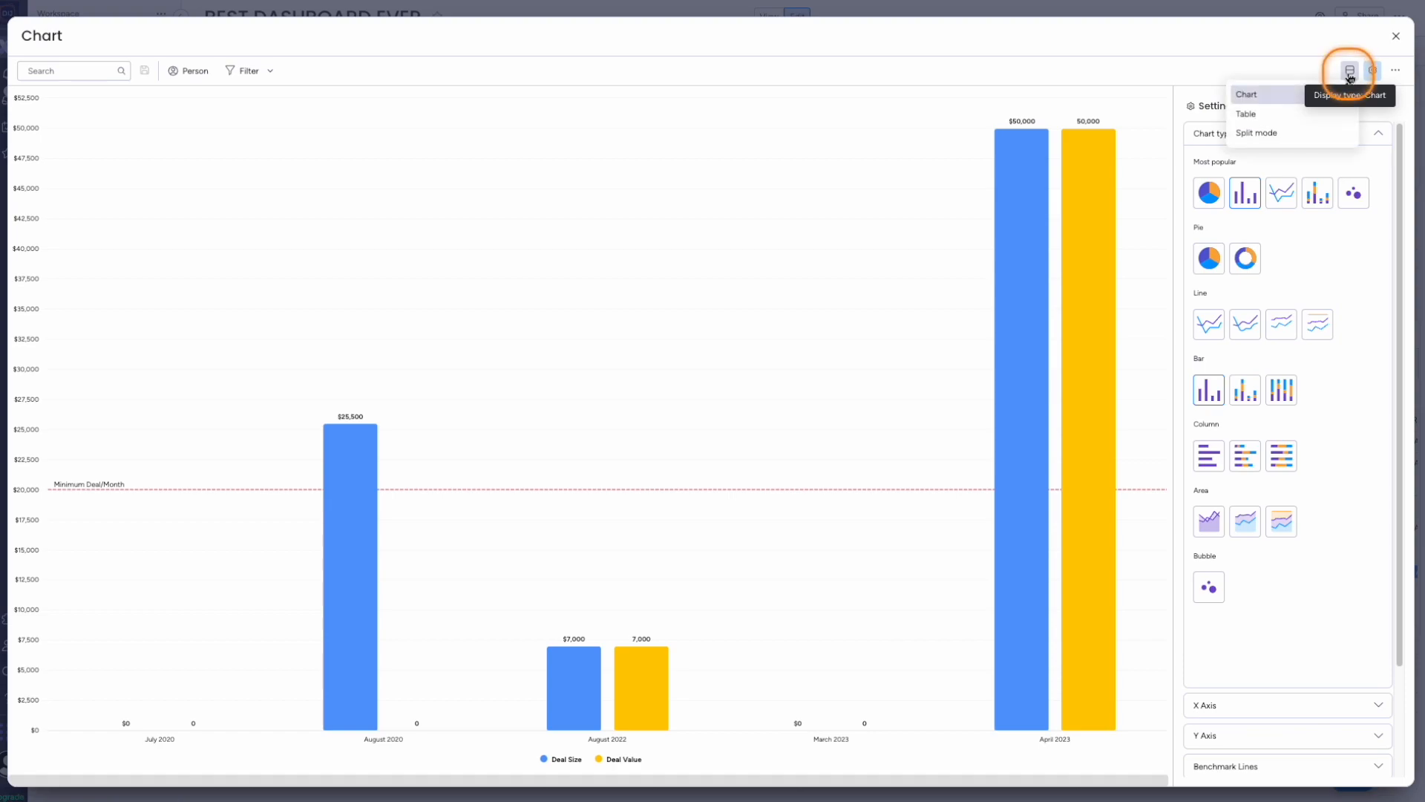
{"action": "left_click", "coordinate": [1250, 136]}
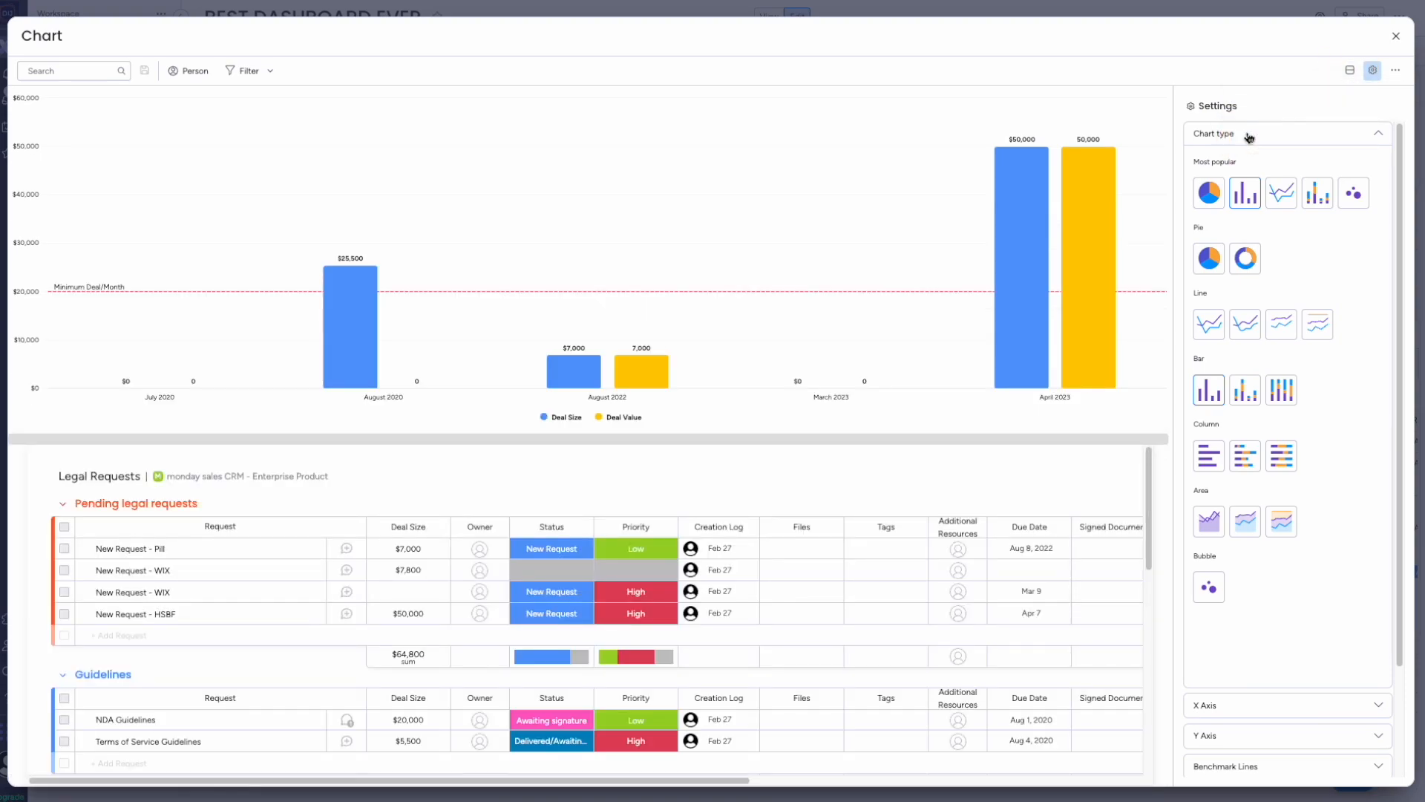
{"action": "key", "text": "Escape"}
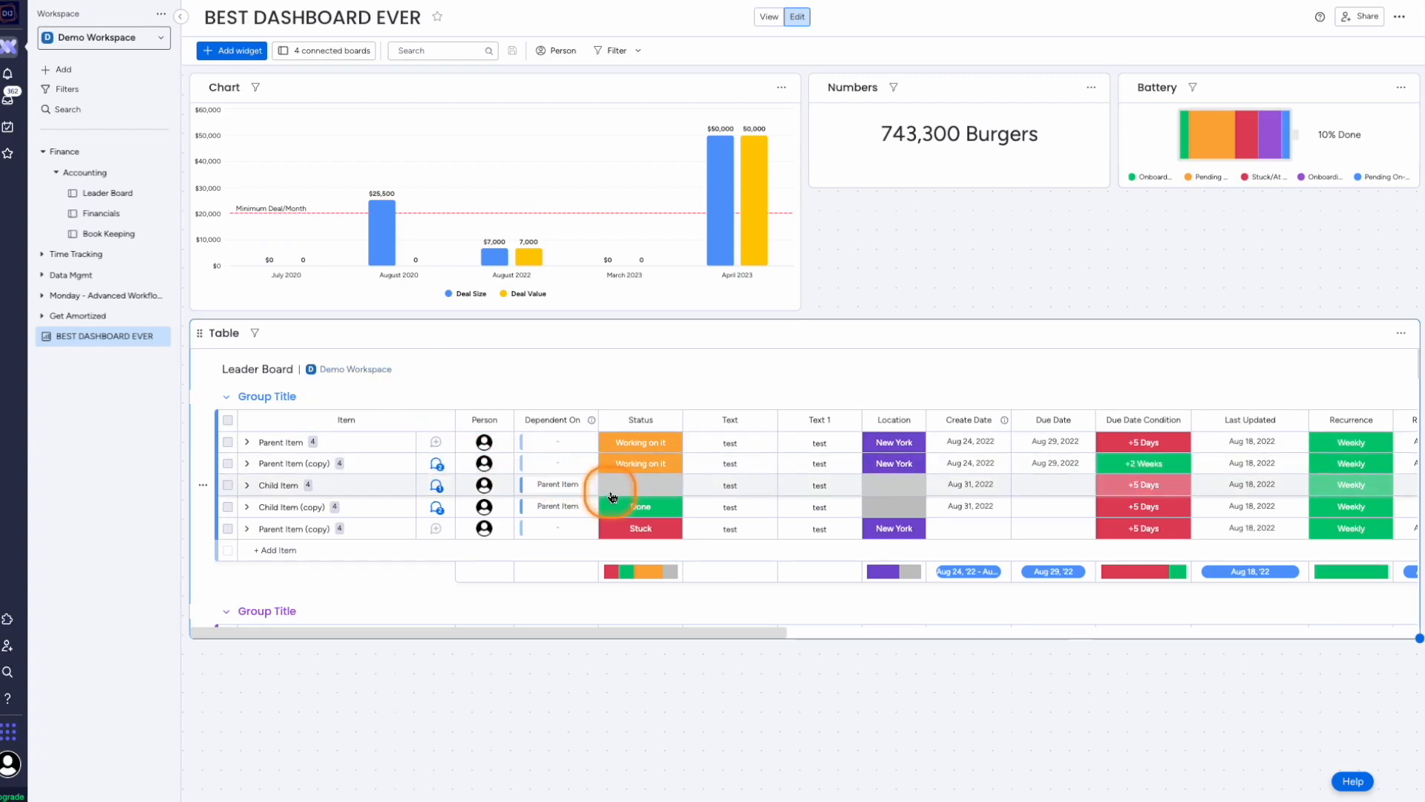
Look through the Table widget's Leader Board, Client Onboarding / Account Managers and Legal Requests boards
{"action": "mouse_move", "coordinate": [647, 639]}
{"action": "left_mouse_down"}
{"action": "mouse_move", "coordinate": [1218, 592]}
{"action": "mouse_move", "coordinate": [632, 635]}
{"action": "left_mouse_up"}
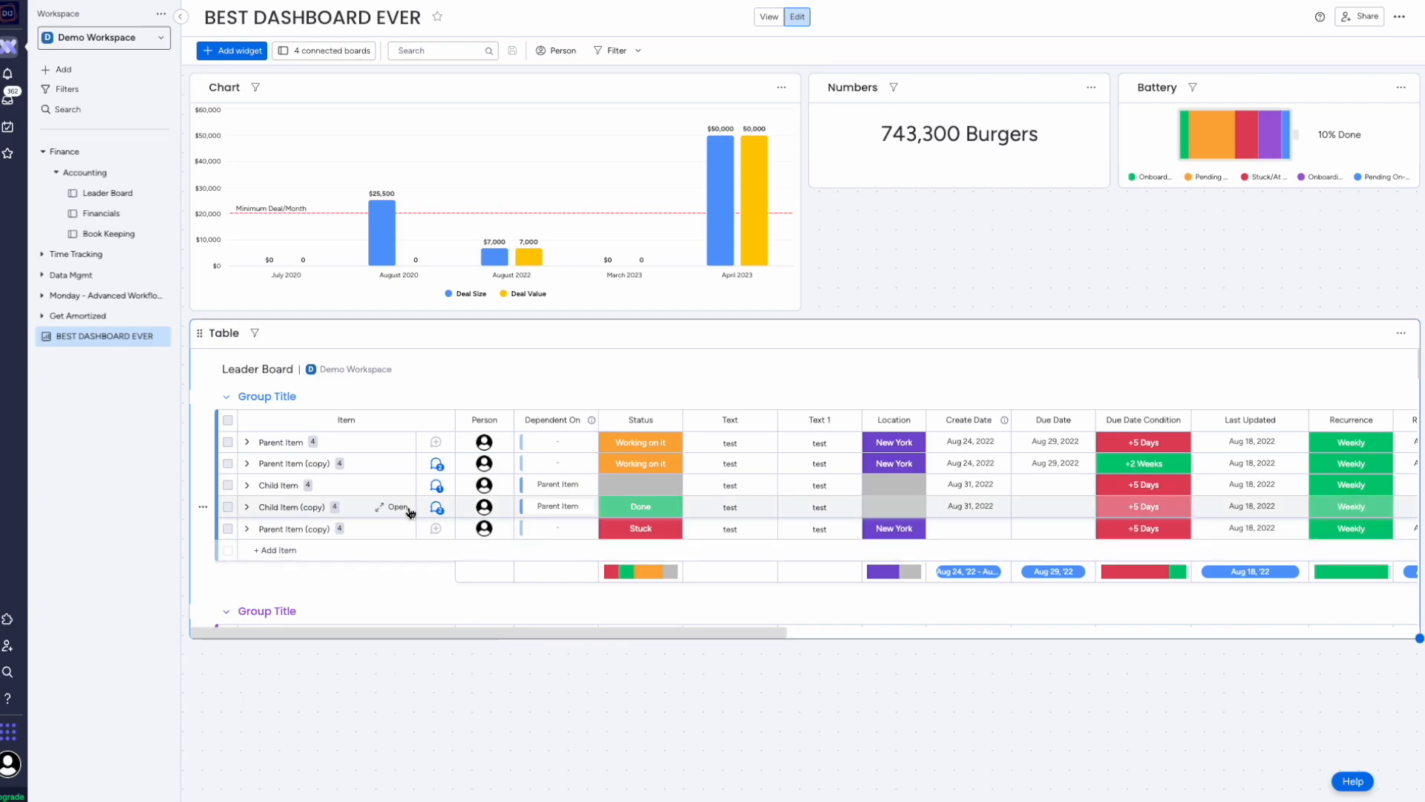
{"action": "scroll", "coordinate": [368, 501], "scroll_direction": "down", "scroll_amount": 4}
{"action": "scroll", "coordinate": [363, 497], "scroll_direction": "up", "scroll_amount": 5}
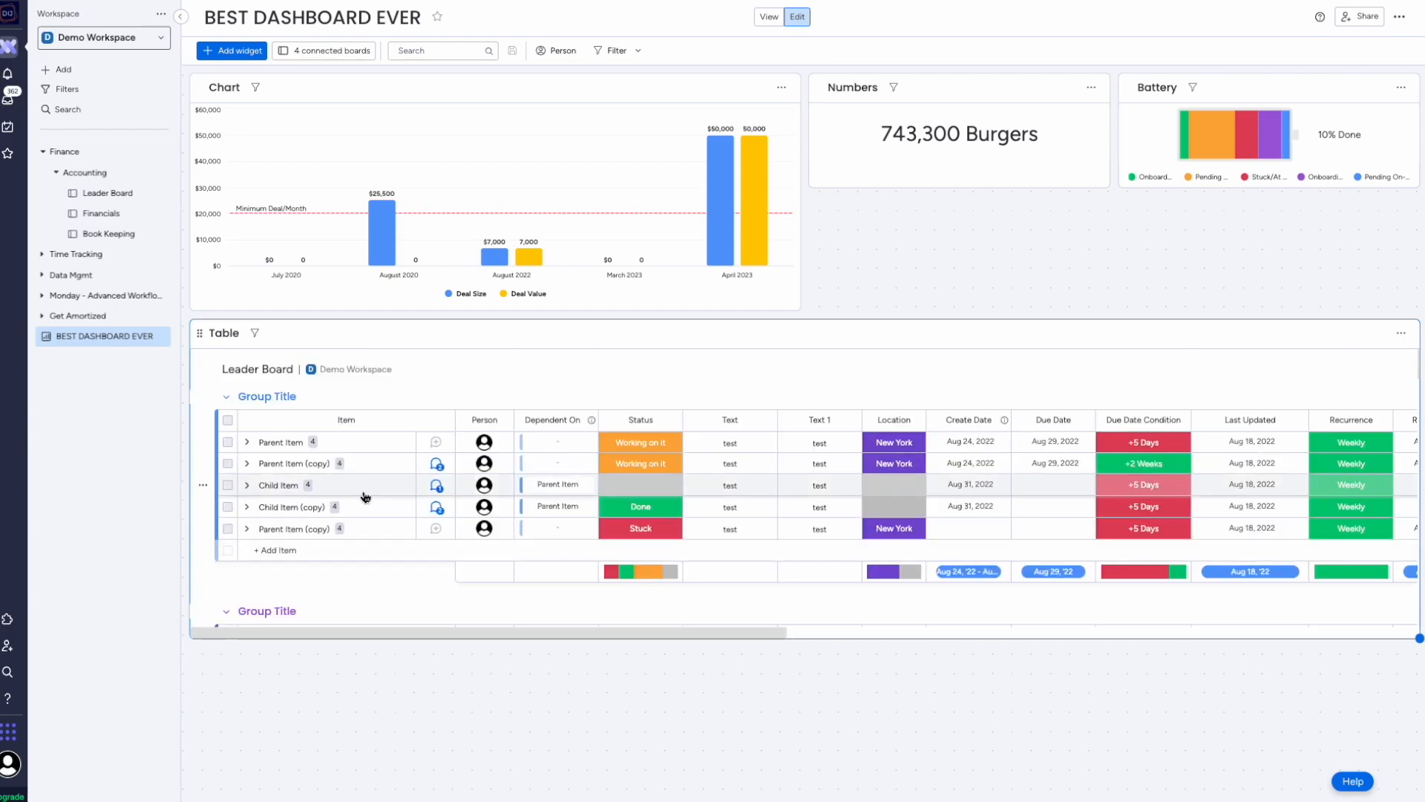
{"action": "left_click", "coordinate": [226, 380]}
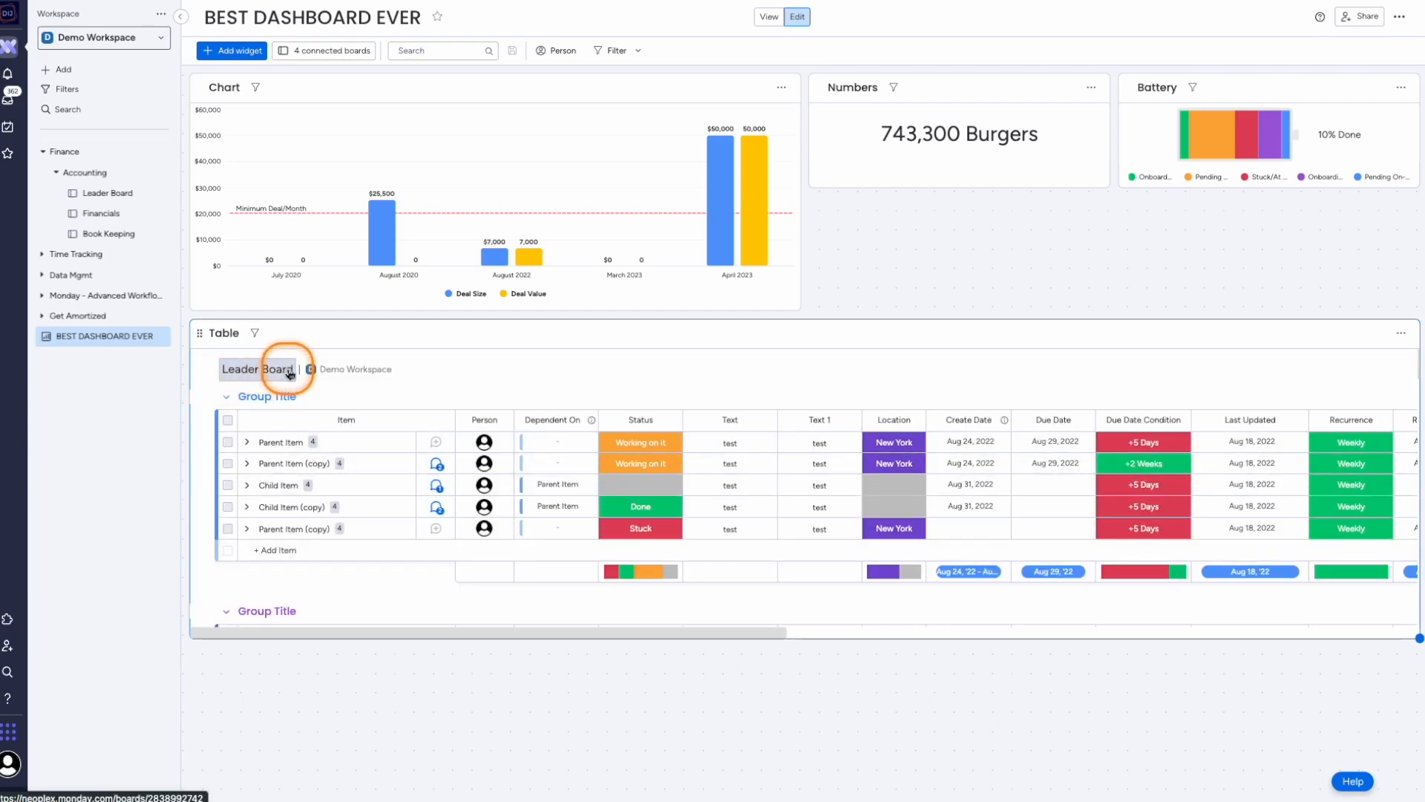
{"action": "scroll", "coordinate": [301, 468], "scroll_direction": "down", "scroll_amount": 5}
{"action": "scroll", "coordinate": [299, 473], "scroll_direction": "down", "scroll_amount": 3}
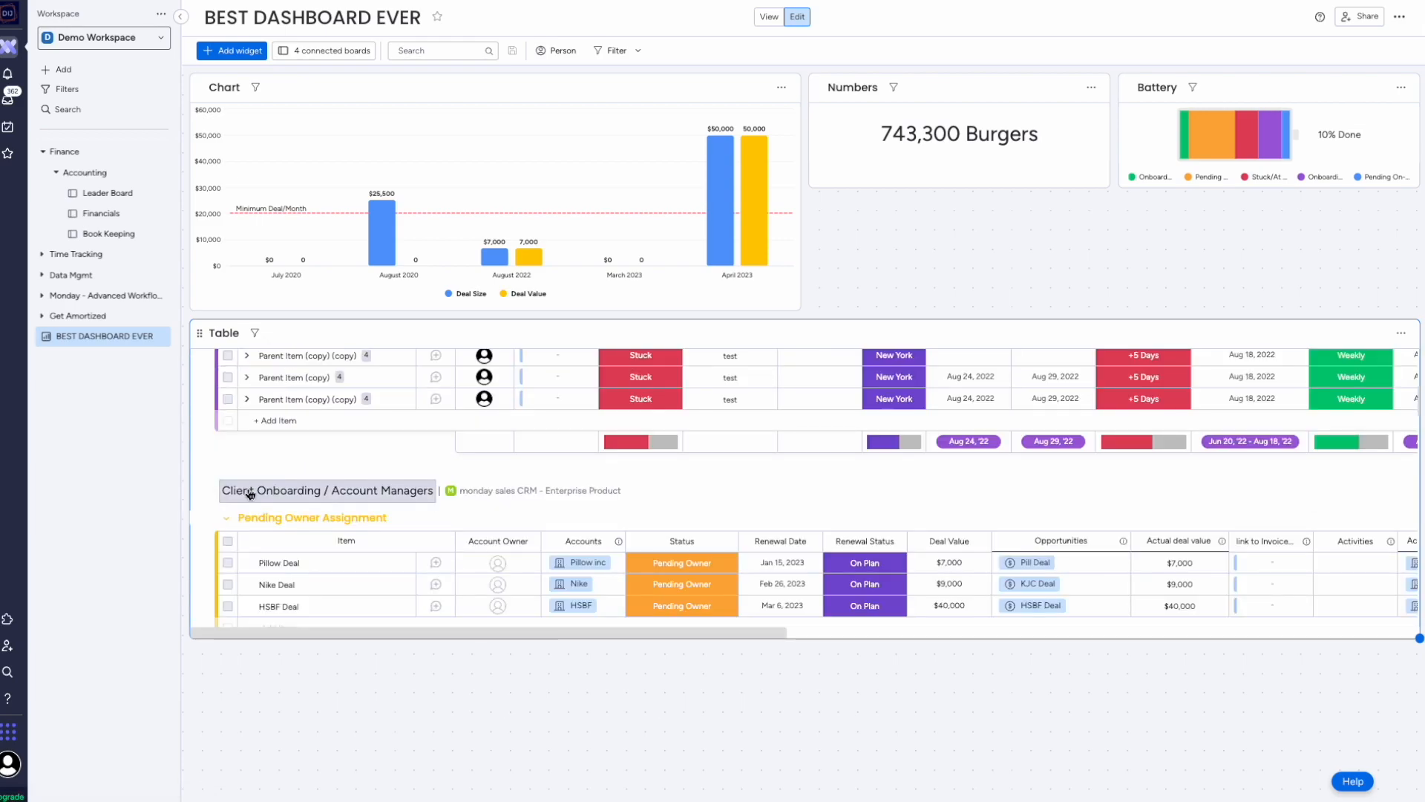
{"action": "left_click_drag", "start_coordinate": [239, 490], "coordinate": [418, 497]}
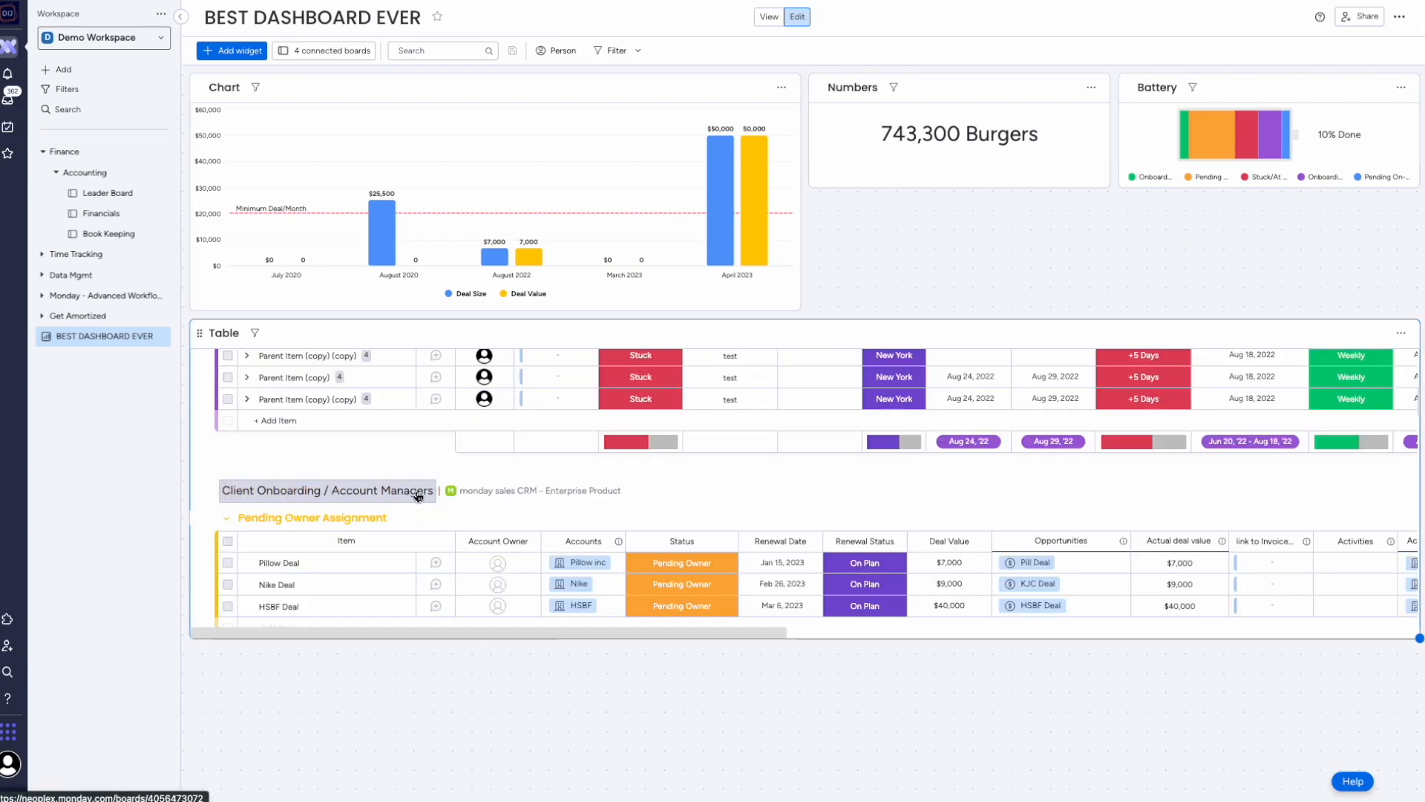
{"action": "scroll", "coordinate": [416, 496], "scroll_direction": "down", "scroll_amount": 10}
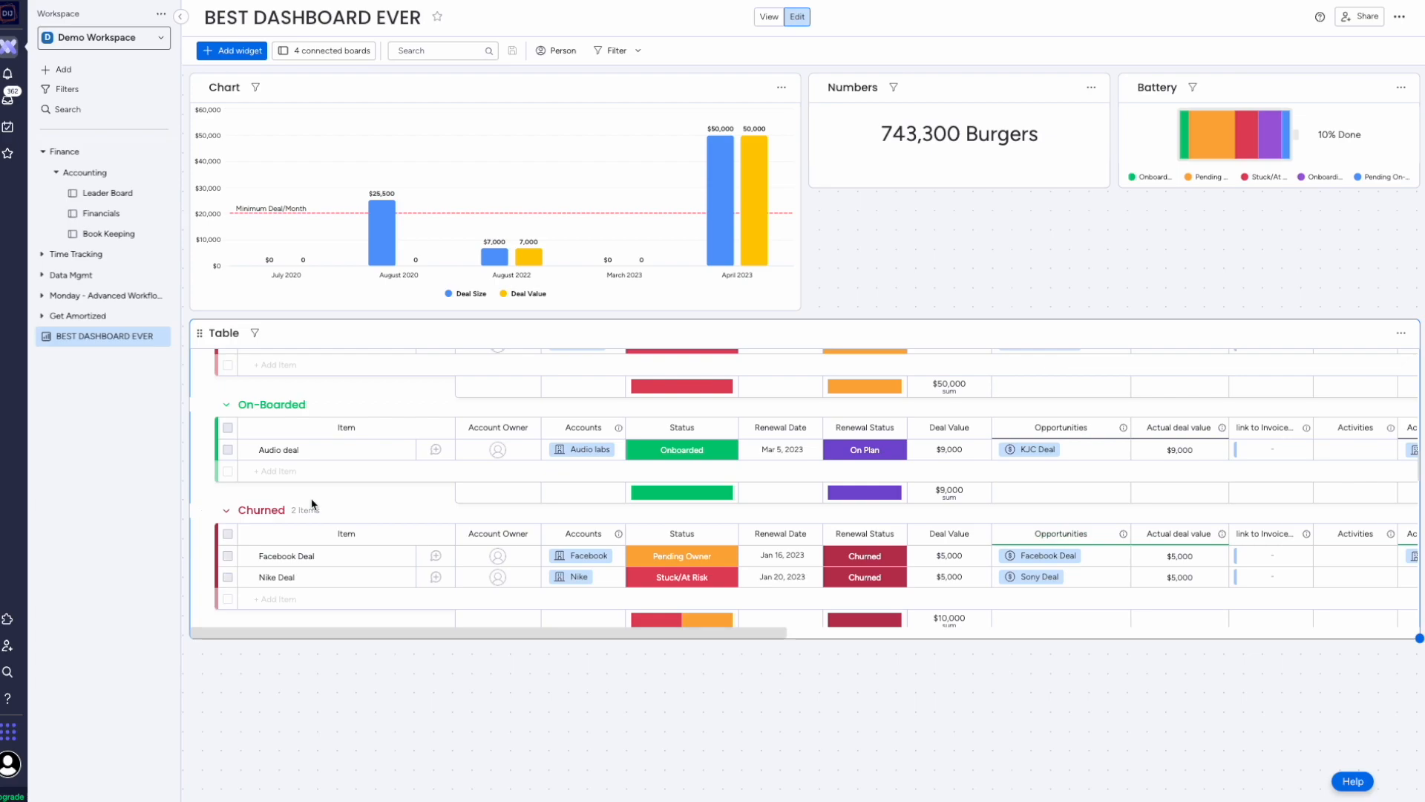
{"action": "scroll", "coordinate": [313, 504], "scroll_direction": "down", "scroll_amount": 3}
{"action": "left_click", "coordinate": [274, 427]}
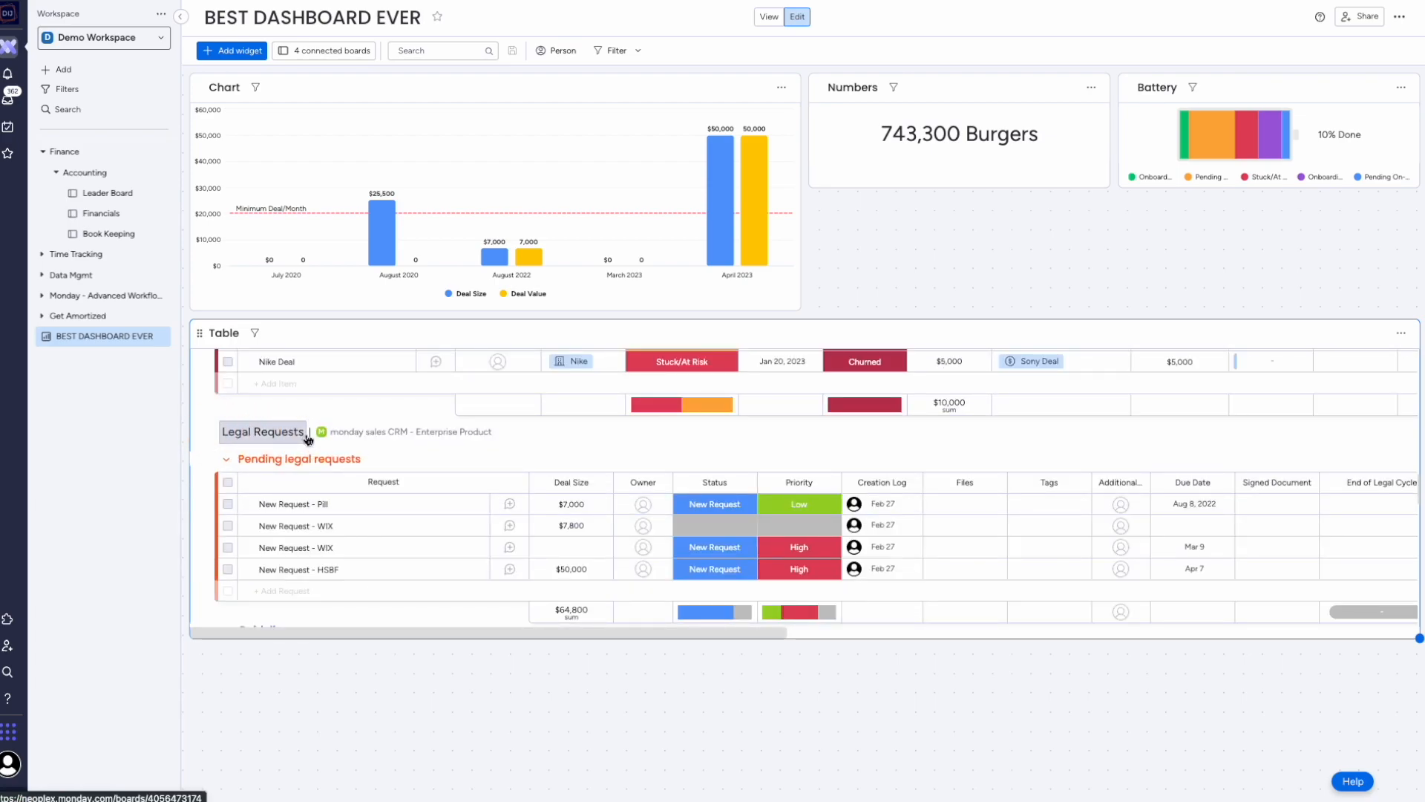
{"action": "left_click", "coordinate": [704, 504]}
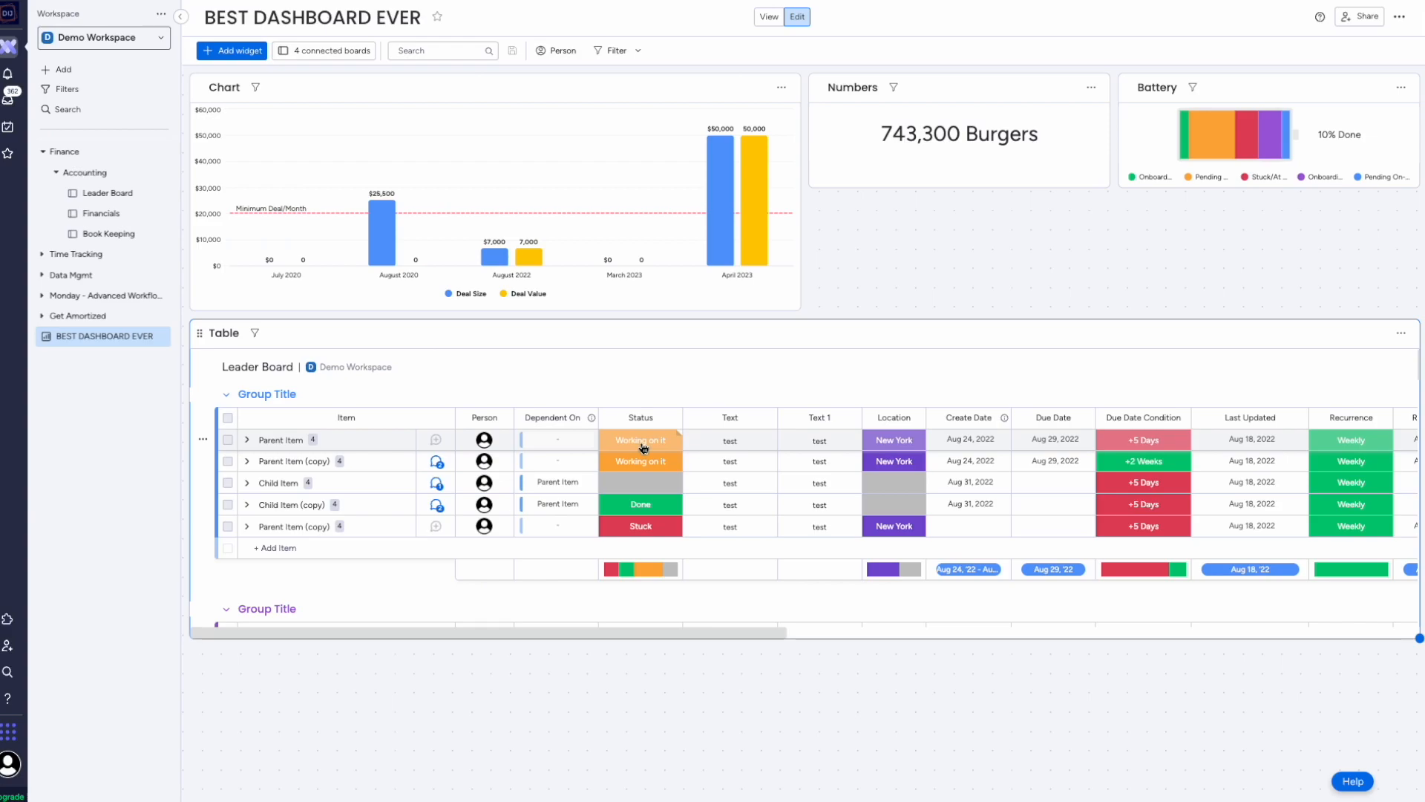
Set the status of the first Parent Item in the Table widget's Leader Board to Done
{"action": "right_click", "coordinate": [644, 447]}
{"action": "left_click", "coordinate": [636, 446]}
{"action": "left_click", "coordinate": [636, 445]}
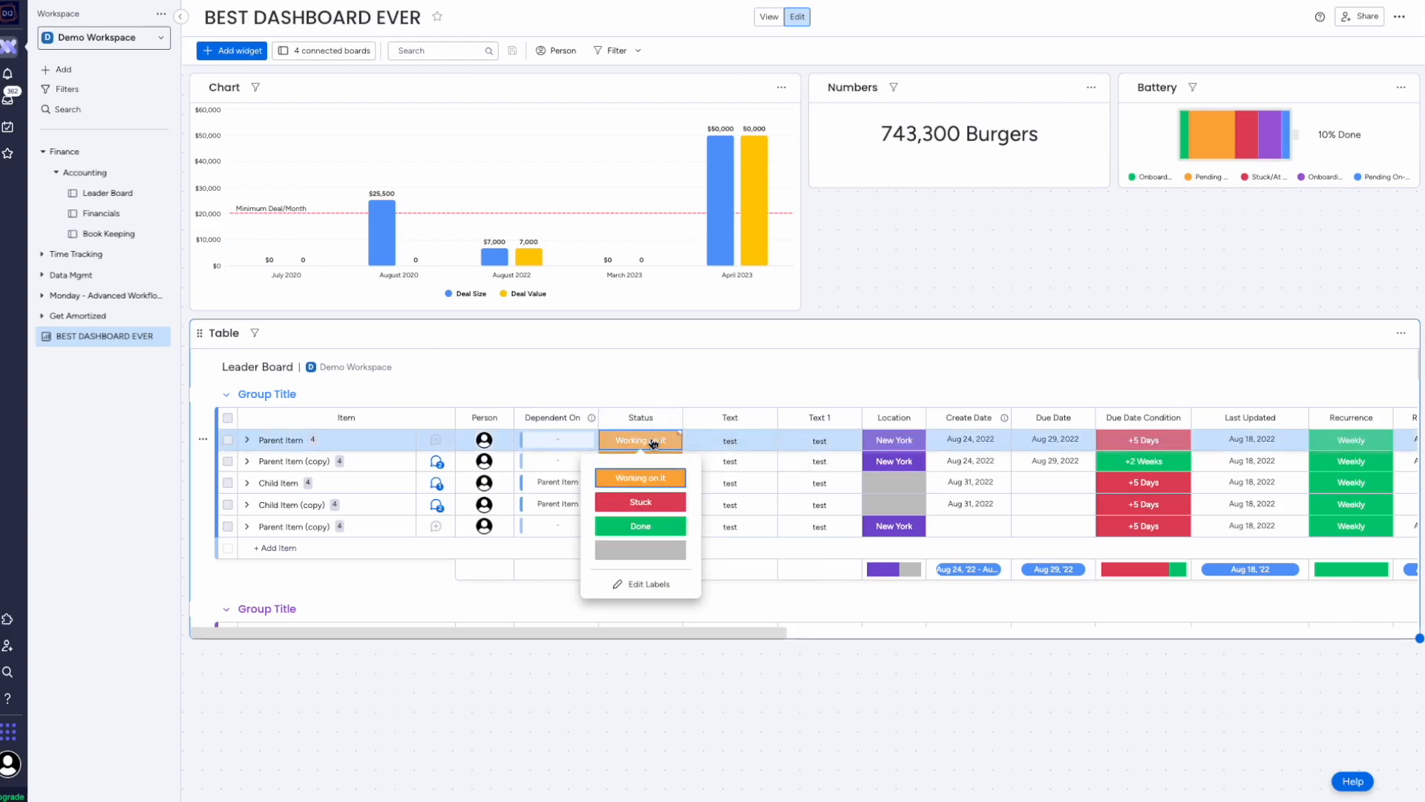
{"action": "left_click", "coordinate": [641, 526]}
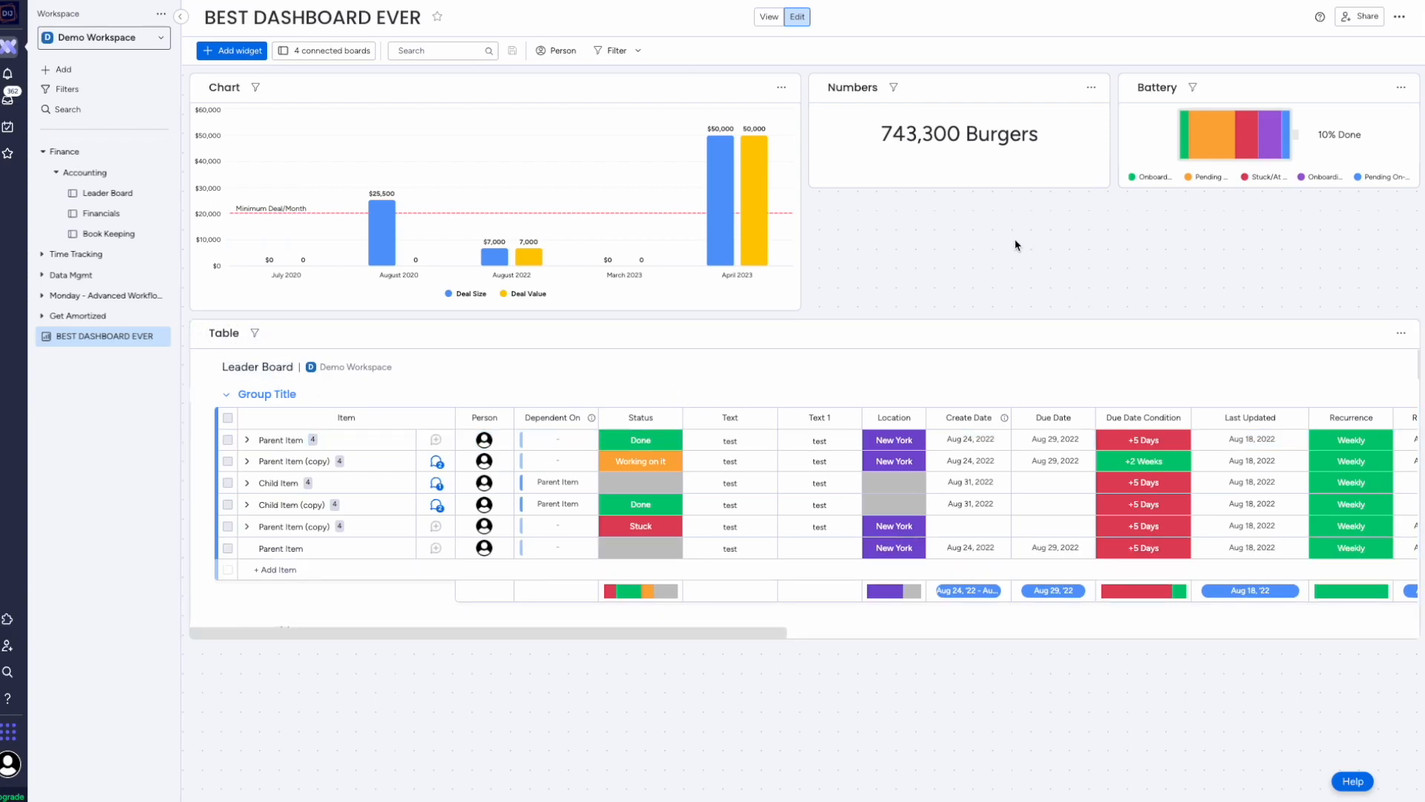
Open the Widgets Center and look through the Recommended widgets
{"action": "left_click", "coordinate": [226, 54]}
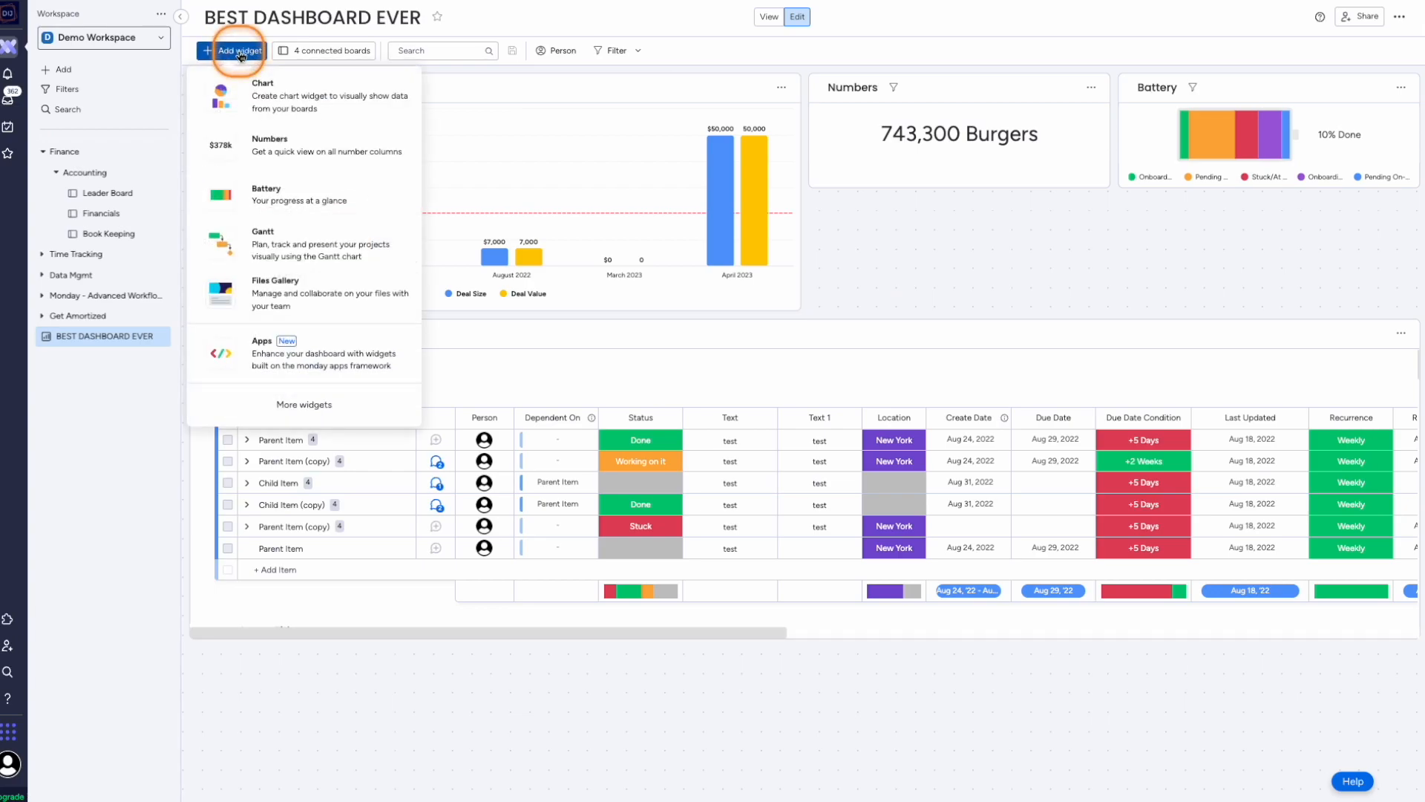
{"action": "left_click", "coordinate": [332, 404]}
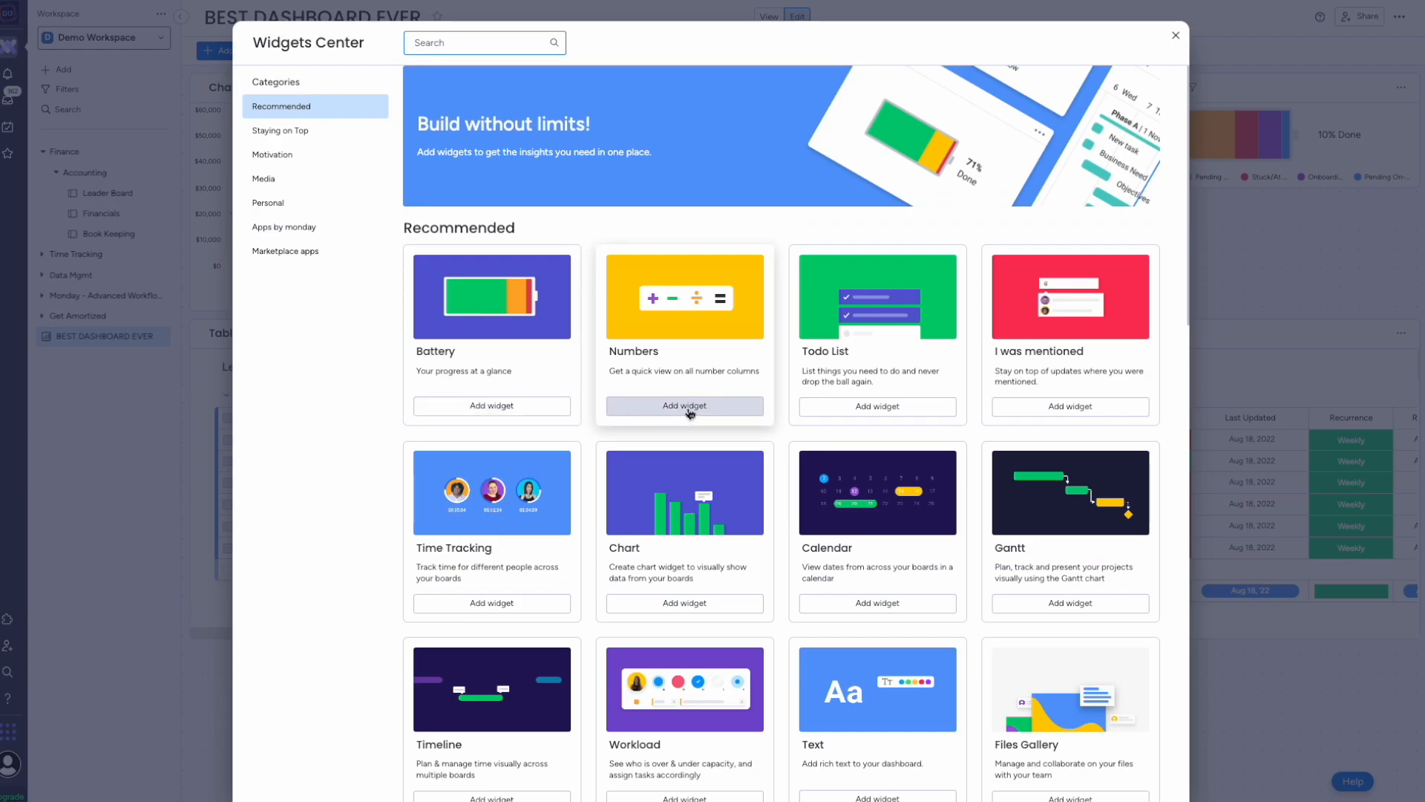
{"action": "scroll", "coordinate": [735, 426], "scroll_direction": "down", "scroll_amount": 3}
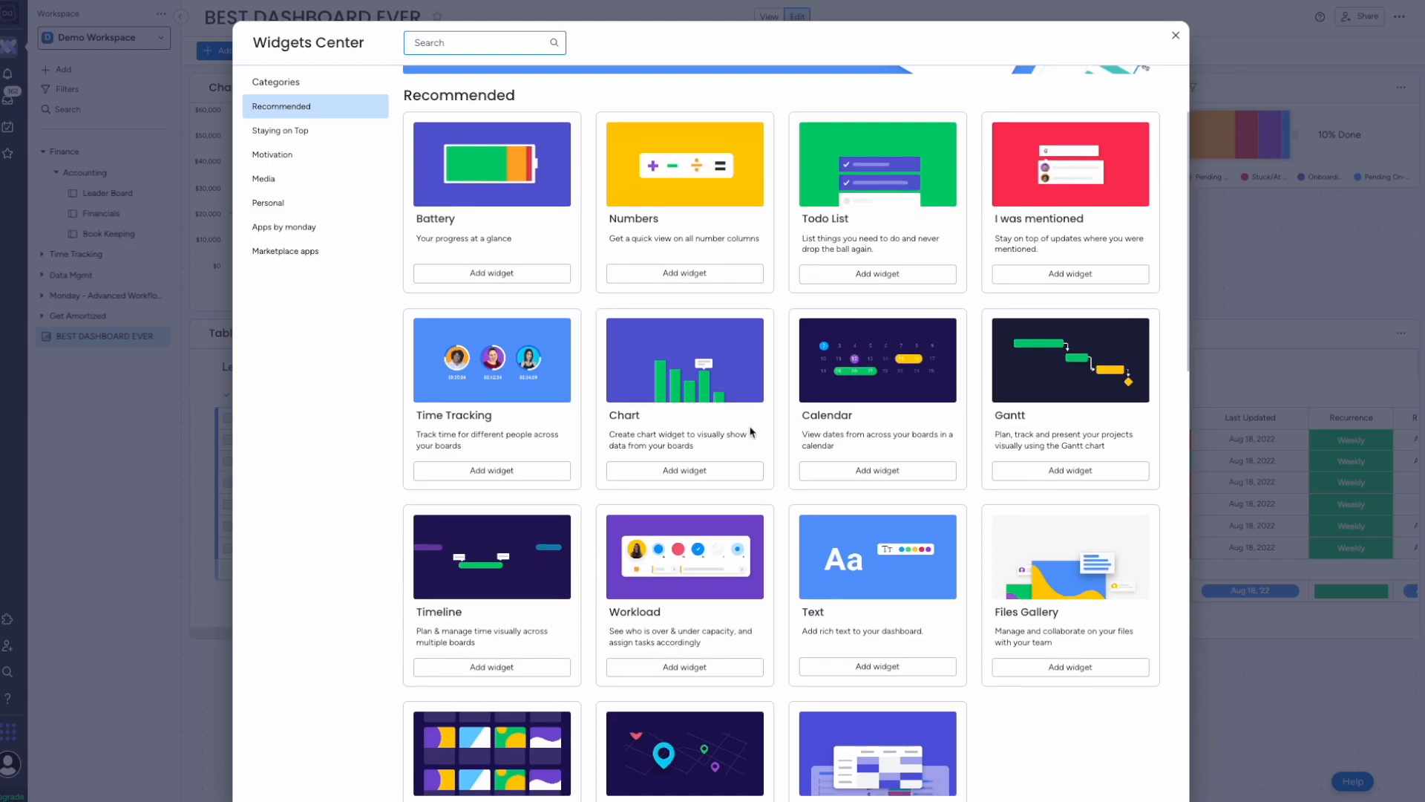
{"action": "scroll", "coordinate": [750, 431], "scroll_direction": "down", "scroll_amount": 3}
{"action": "scroll", "coordinate": [884, 445], "scroll_direction": "down", "scroll_amount": 5}
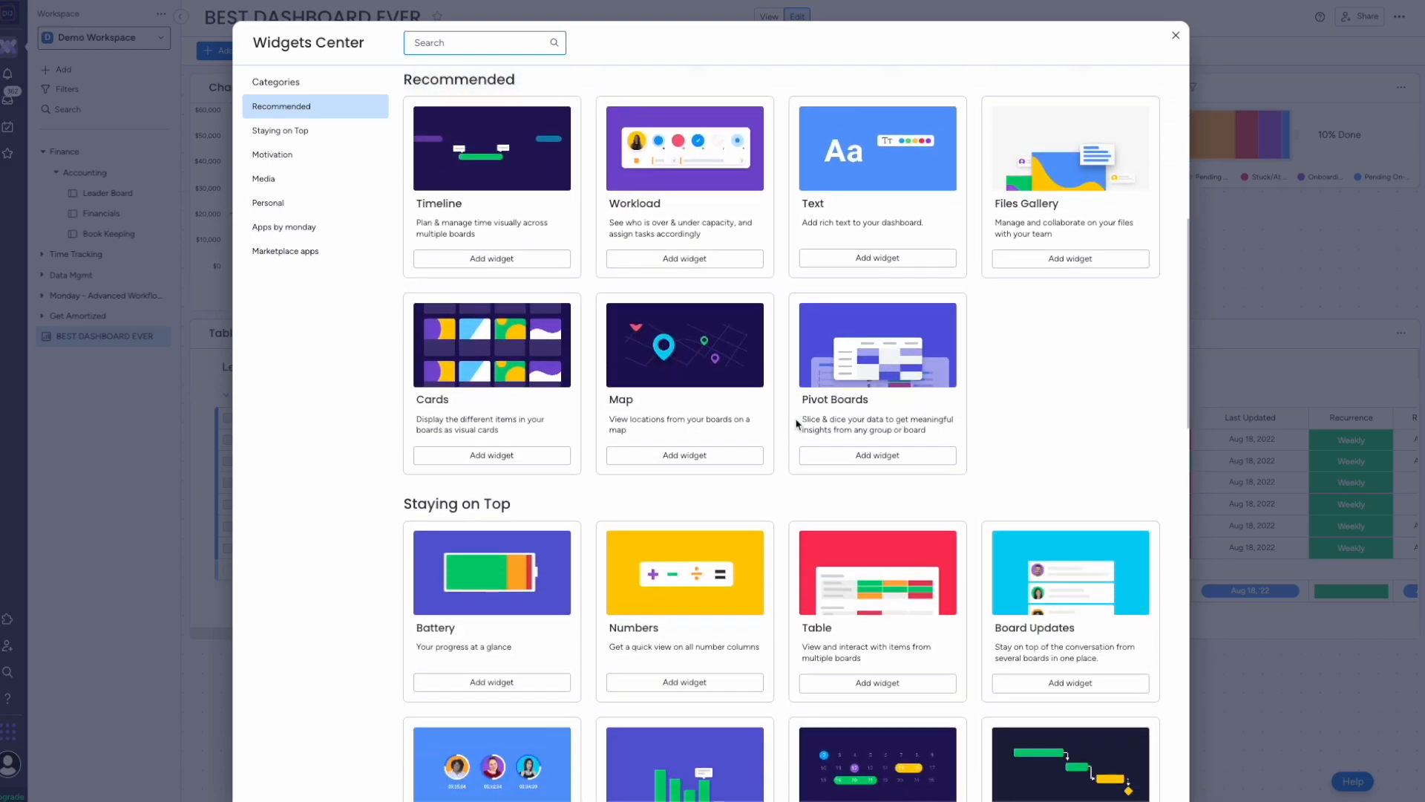
{"action": "left_click_drag", "start_coordinate": [1014, 247], "coordinate": [1107, 248]}
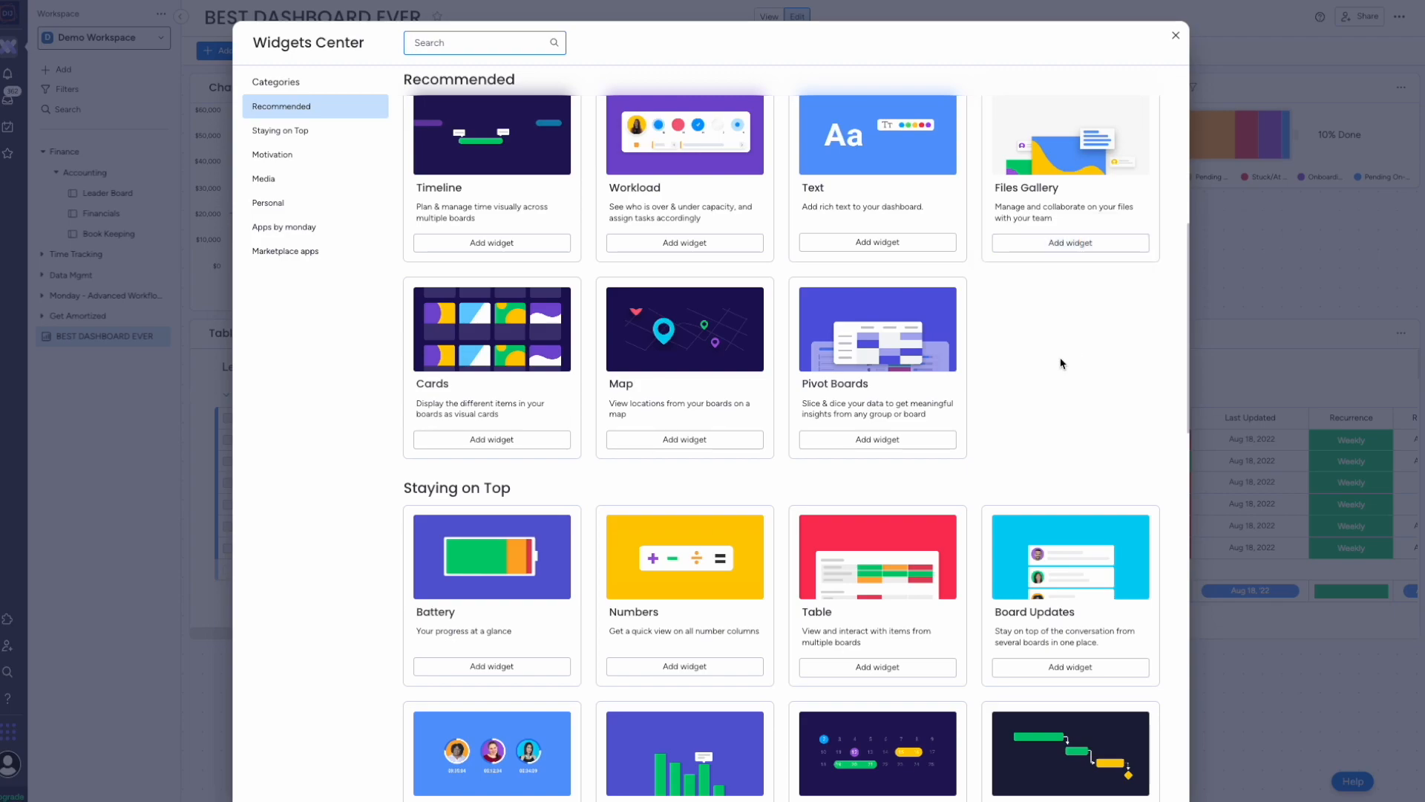
Look through the Staying on Top, Motivation and Media categories of the Widgets Center
{"action": "scroll", "coordinate": [1059, 353], "scroll_direction": "down", "scroll_amount": 3}
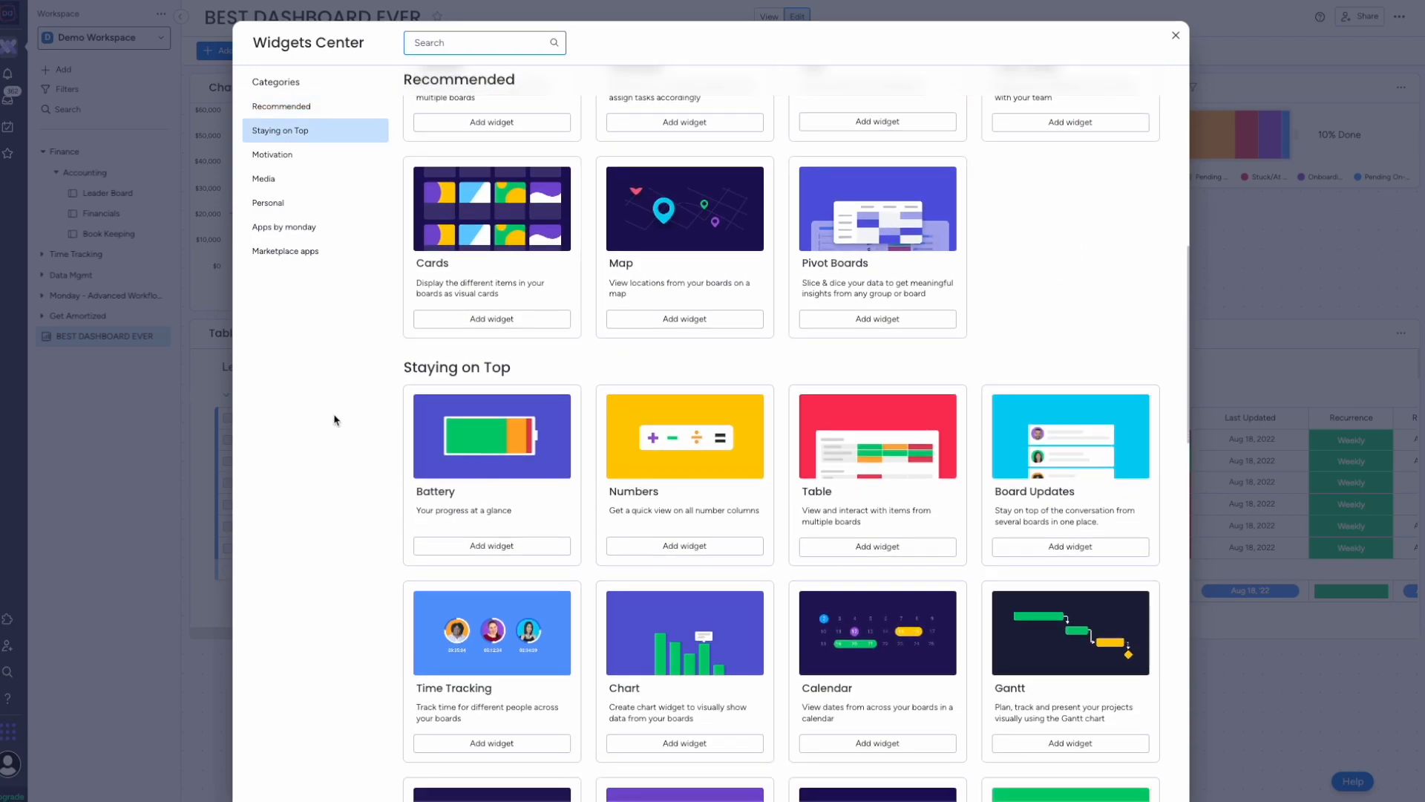
{"action": "scroll", "coordinate": [1023, 334], "scroll_direction": "down", "scroll_amount": 5}
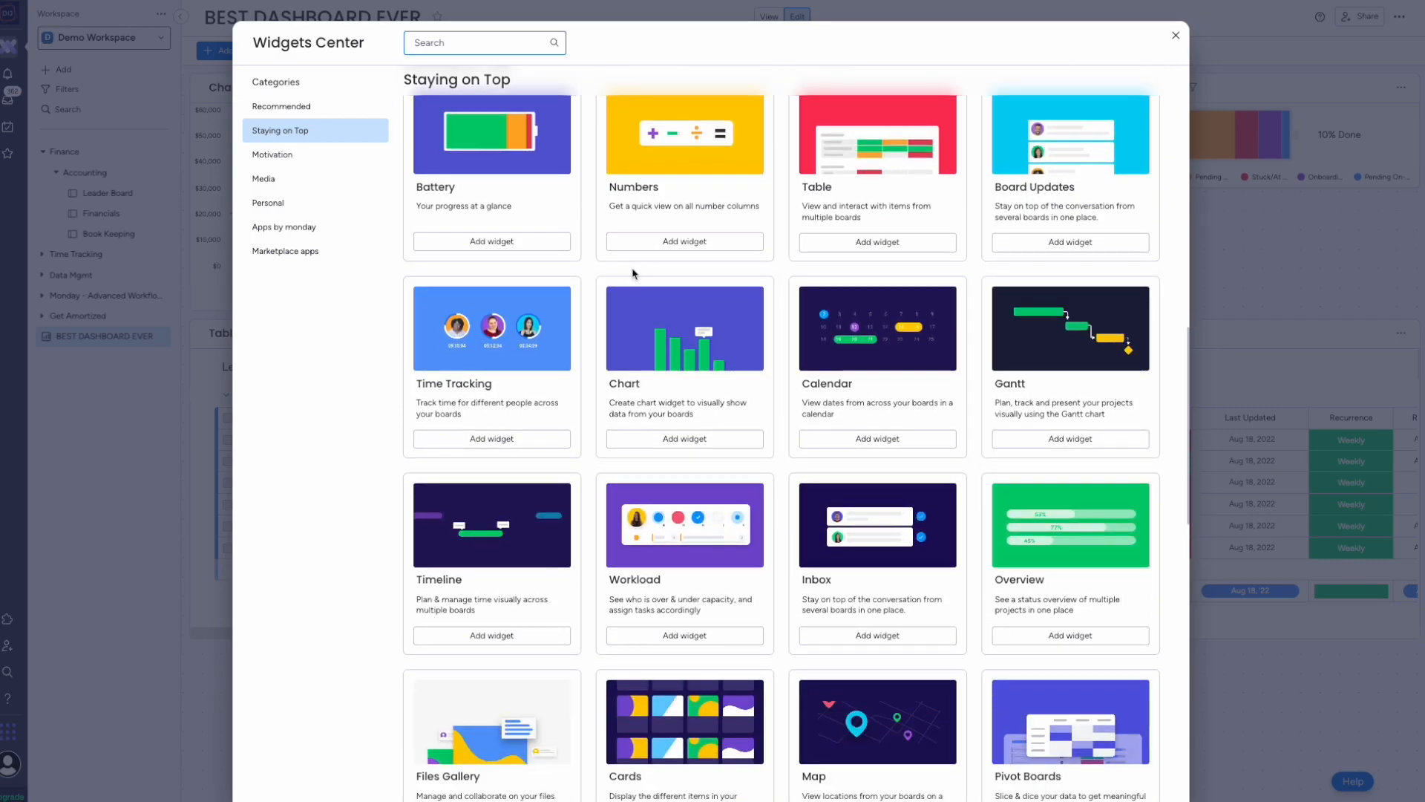
{"action": "scroll", "coordinate": [653, 341], "scroll_direction": "down", "scroll_amount": 1}
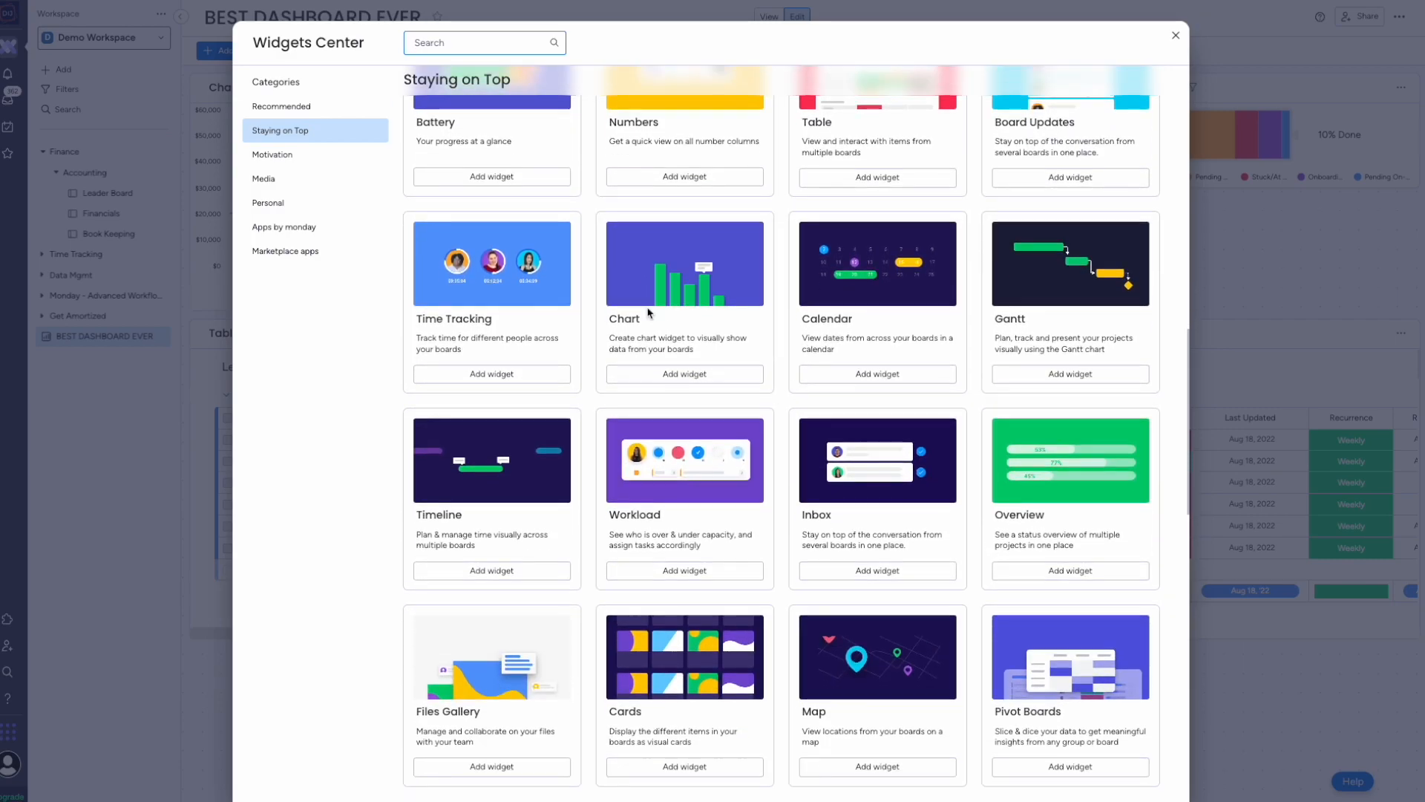
{"action": "left_click", "coordinate": [466, 375]}
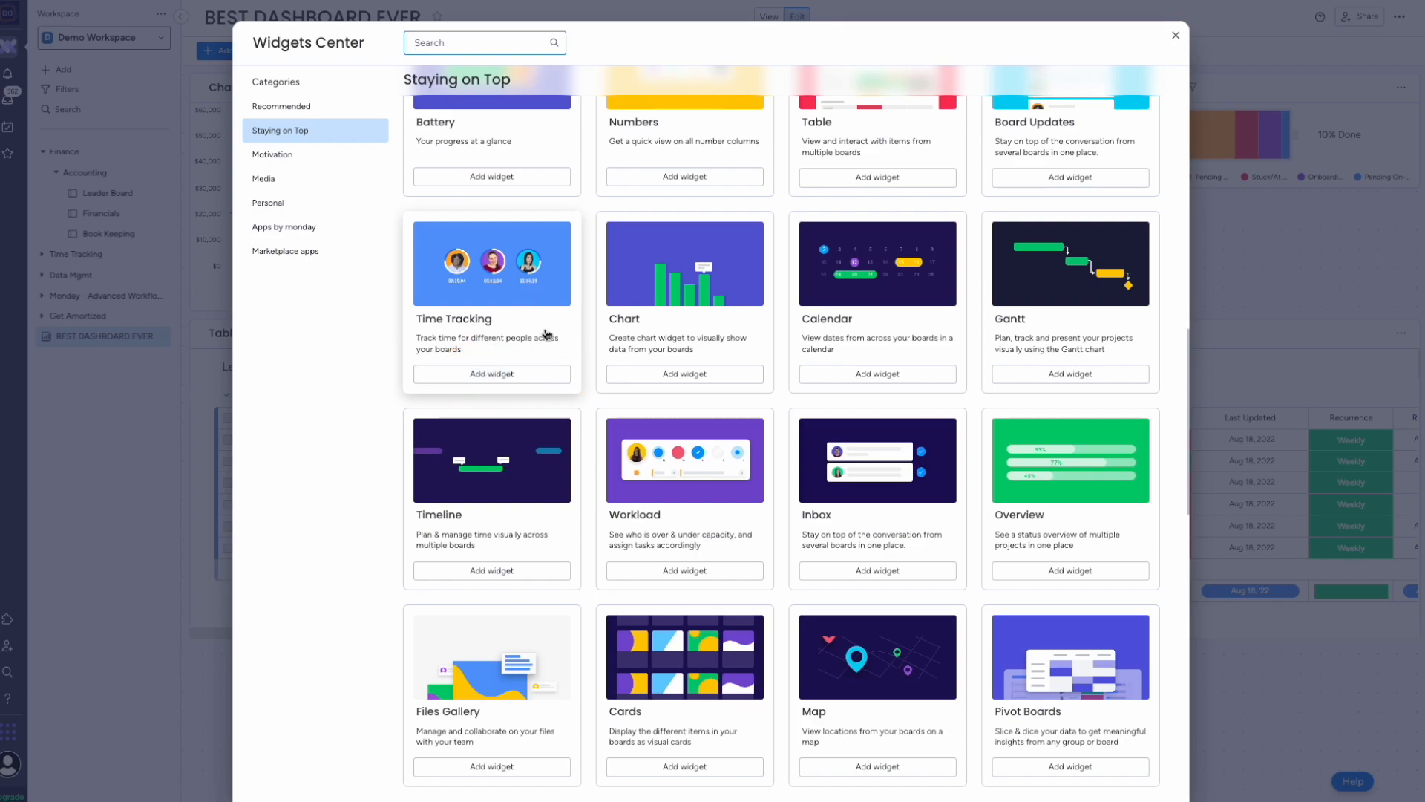
{"action": "scroll", "coordinate": [886, 365], "scroll_direction": "down", "scroll_amount": 1}
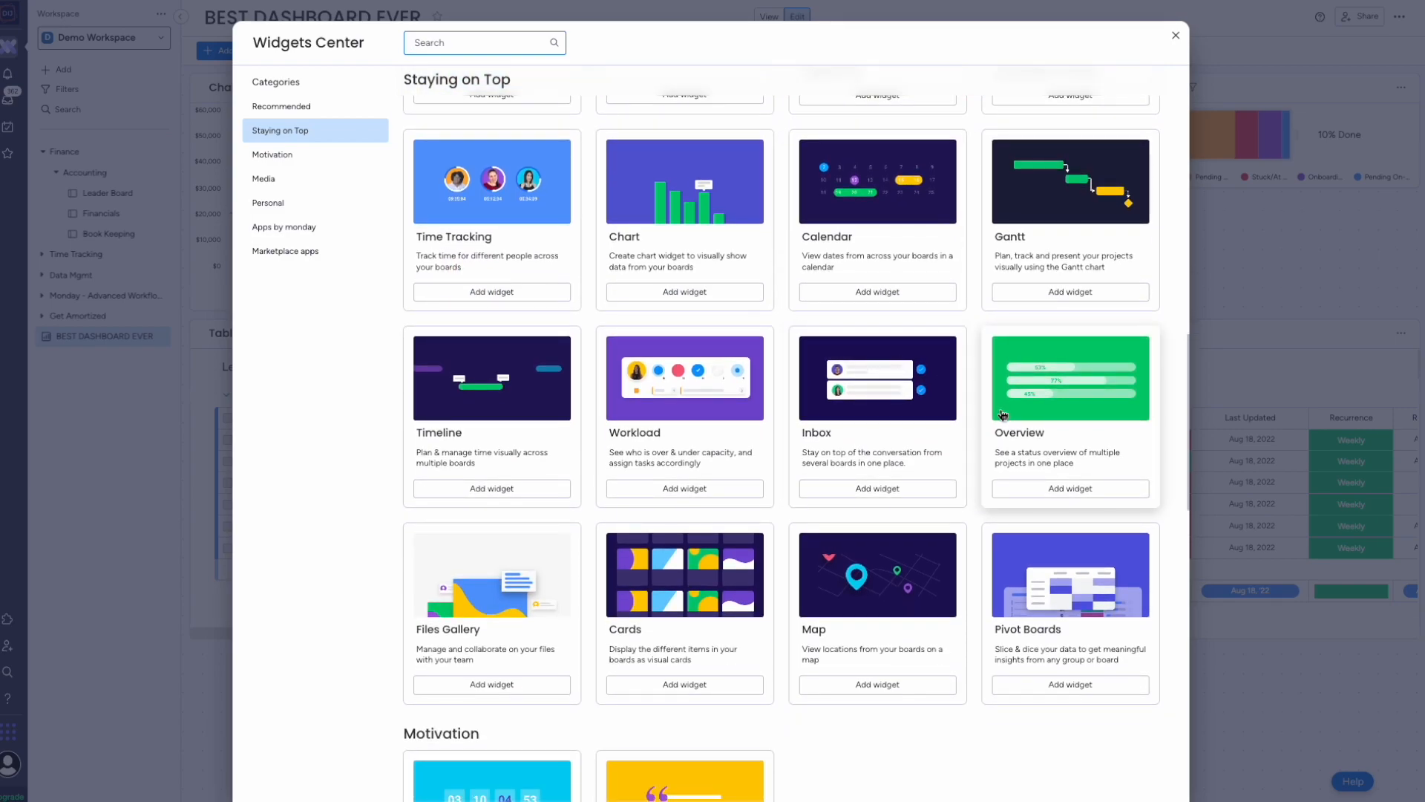
{"action": "scroll", "coordinate": [987, 445], "scroll_direction": "down", "scroll_amount": 2}
{"action": "scroll", "coordinate": [832, 436], "scroll_direction": "down", "scroll_amount": 4}
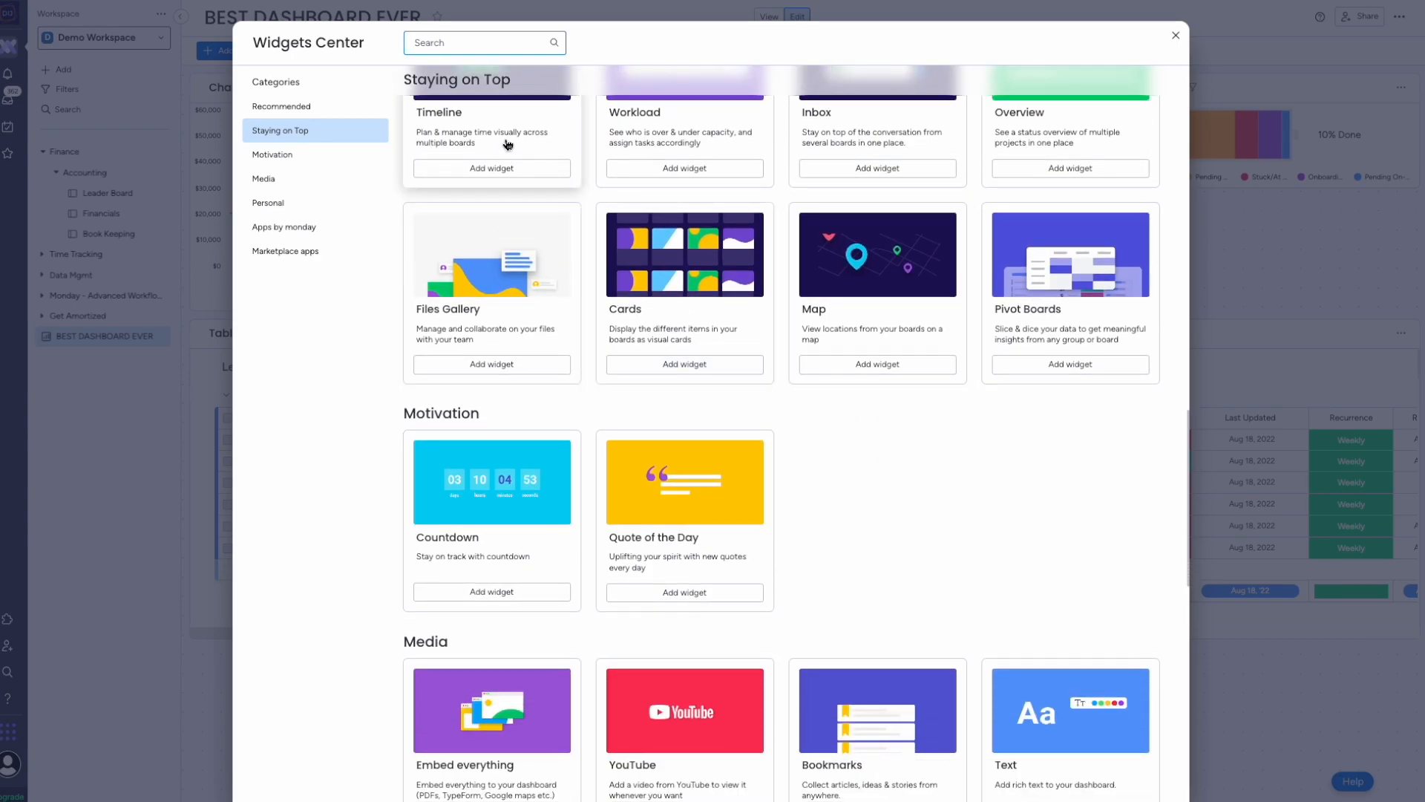
{"action": "scroll", "coordinate": [617, 356], "scroll_direction": "up", "scroll_amount": 10}
{"action": "scroll", "coordinate": [623, 354], "scroll_direction": "up", "scroll_amount": 2}
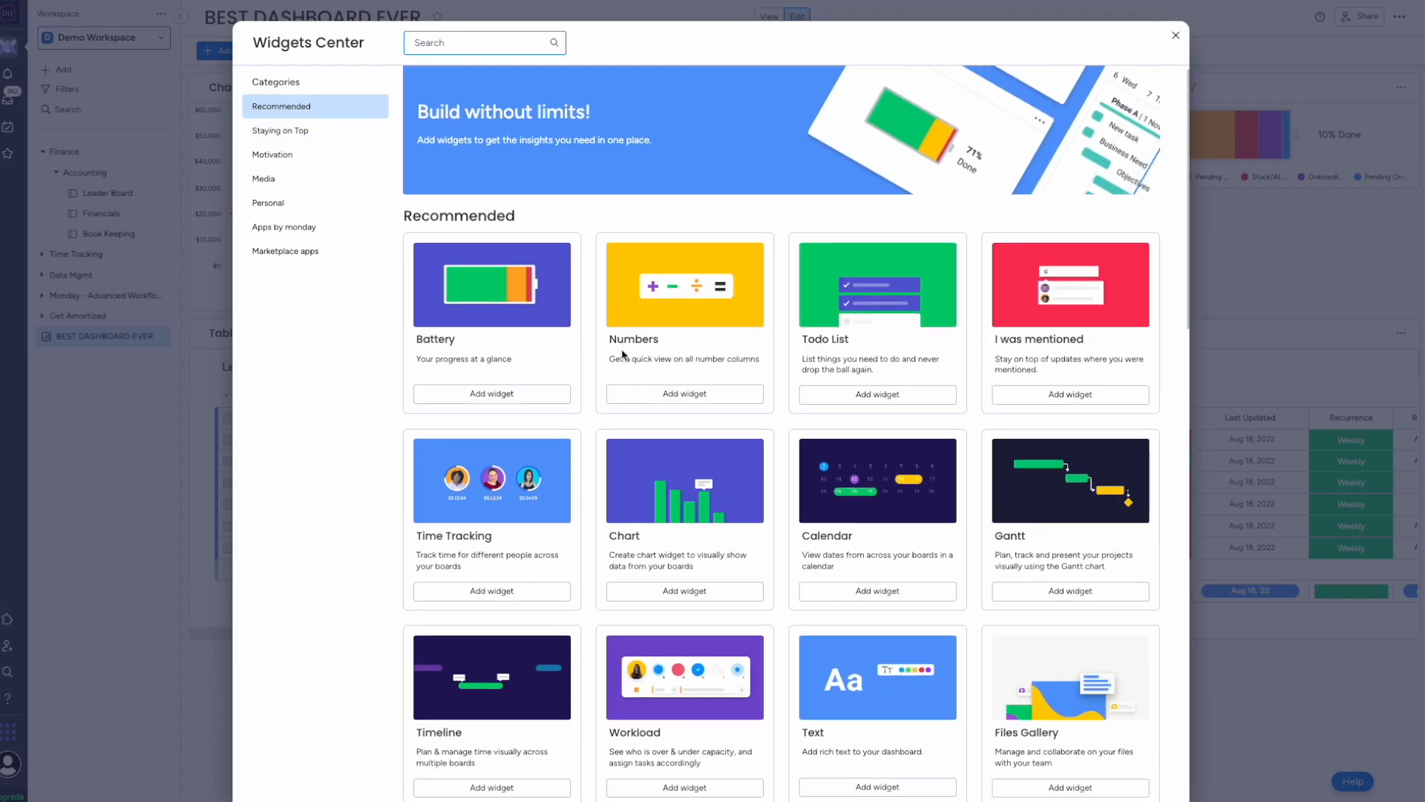
{"action": "scroll", "coordinate": [646, 350], "scroll_direction": "down", "scroll_amount": 15}
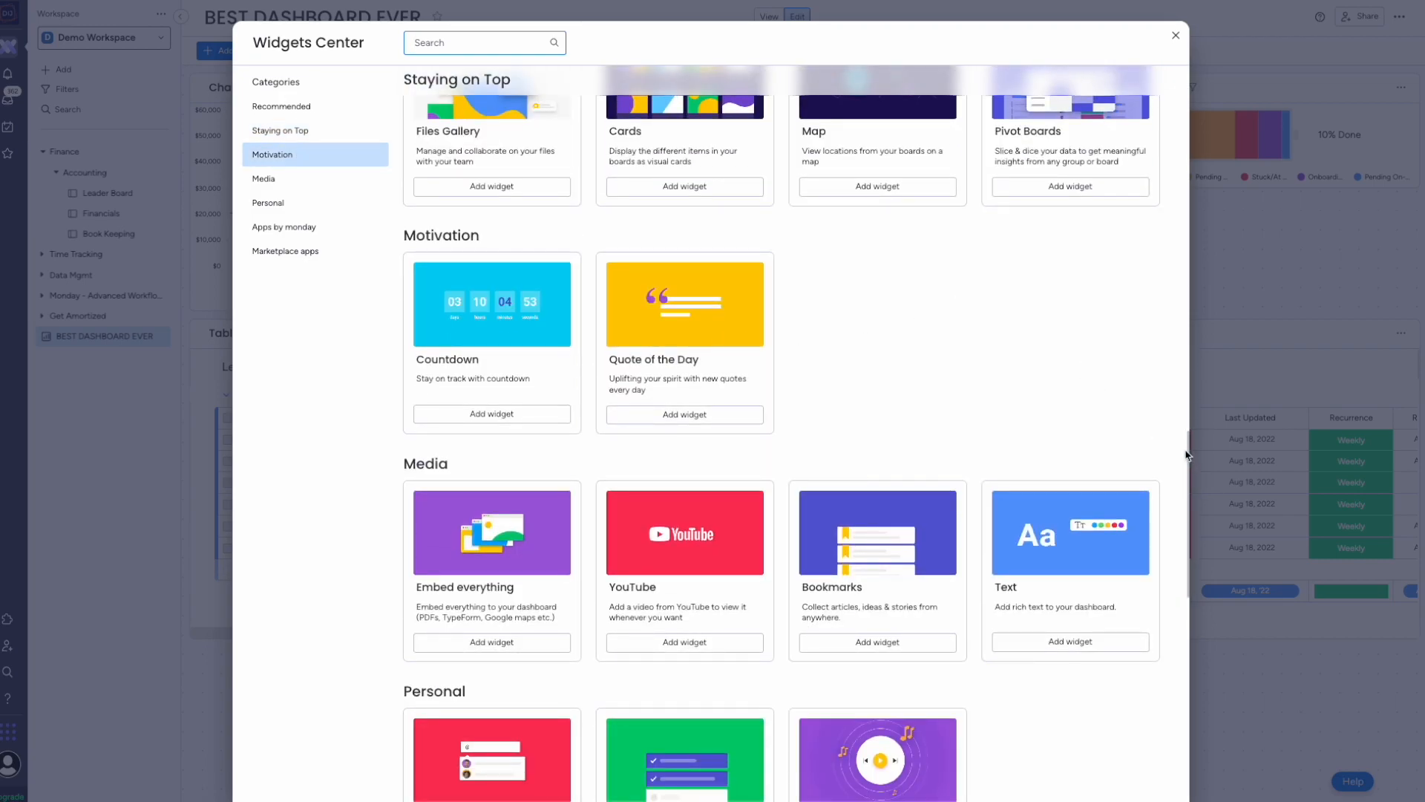
{"action": "left_click_drag", "start_coordinate": [1189, 456], "coordinate": [1192, 489]}
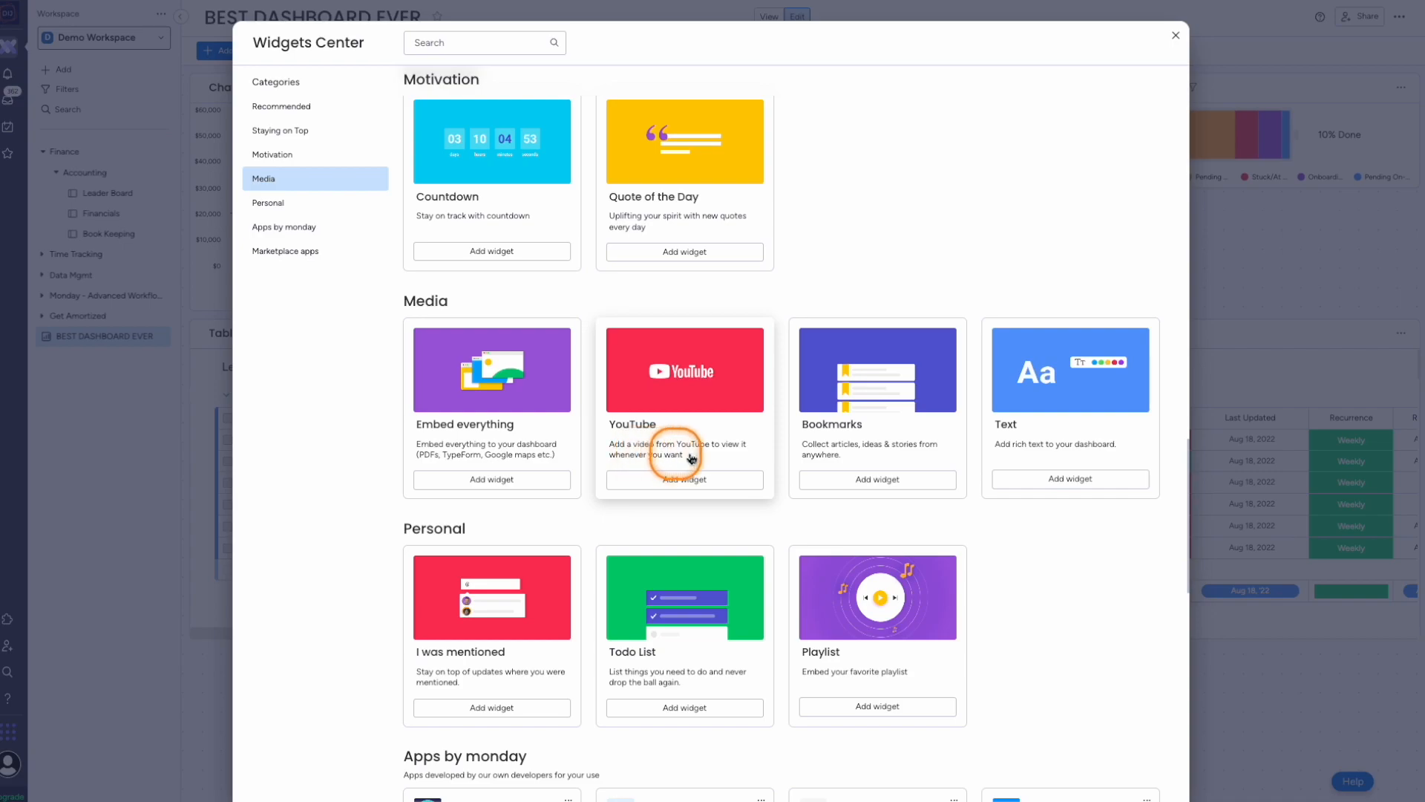
{"action": "left_click", "coordinate": [538, 468]}
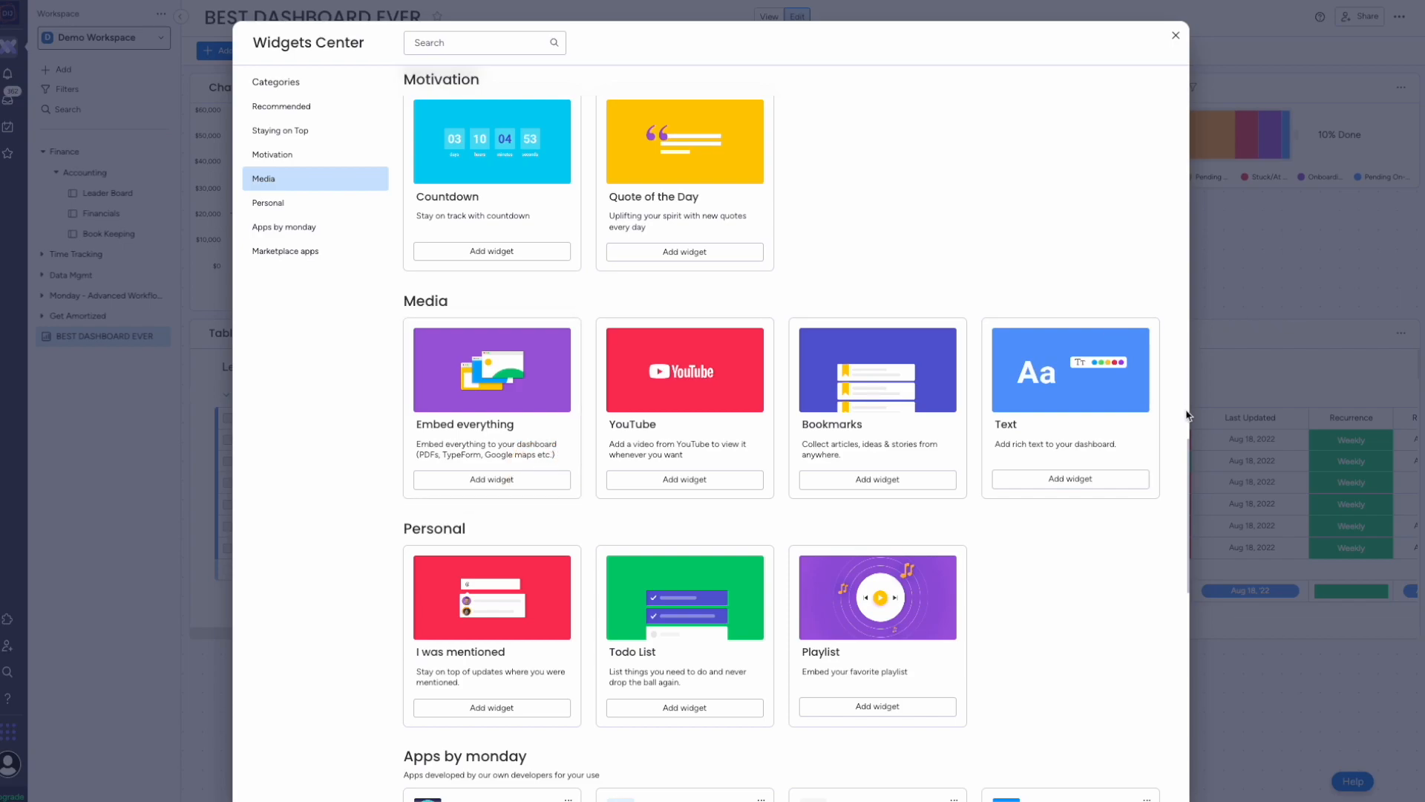
Search the Widgets Center for "llama" and add the Llama farm widget to the dashboard
{"action": "left_click", "coordinate": [497, 46]}
{"action": "type", "text": "llama"}
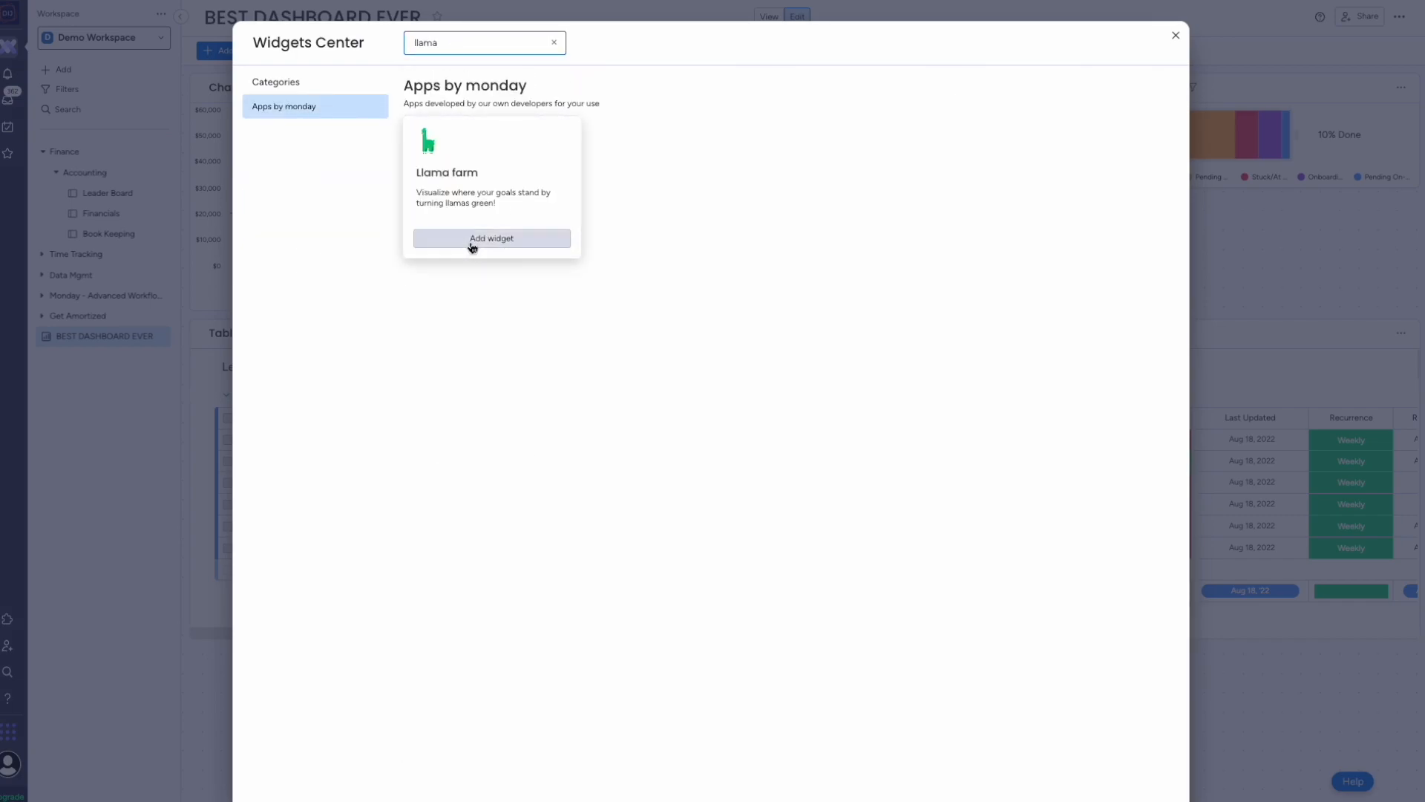
{"action": "left_click", "coordinate": [455, 182]}
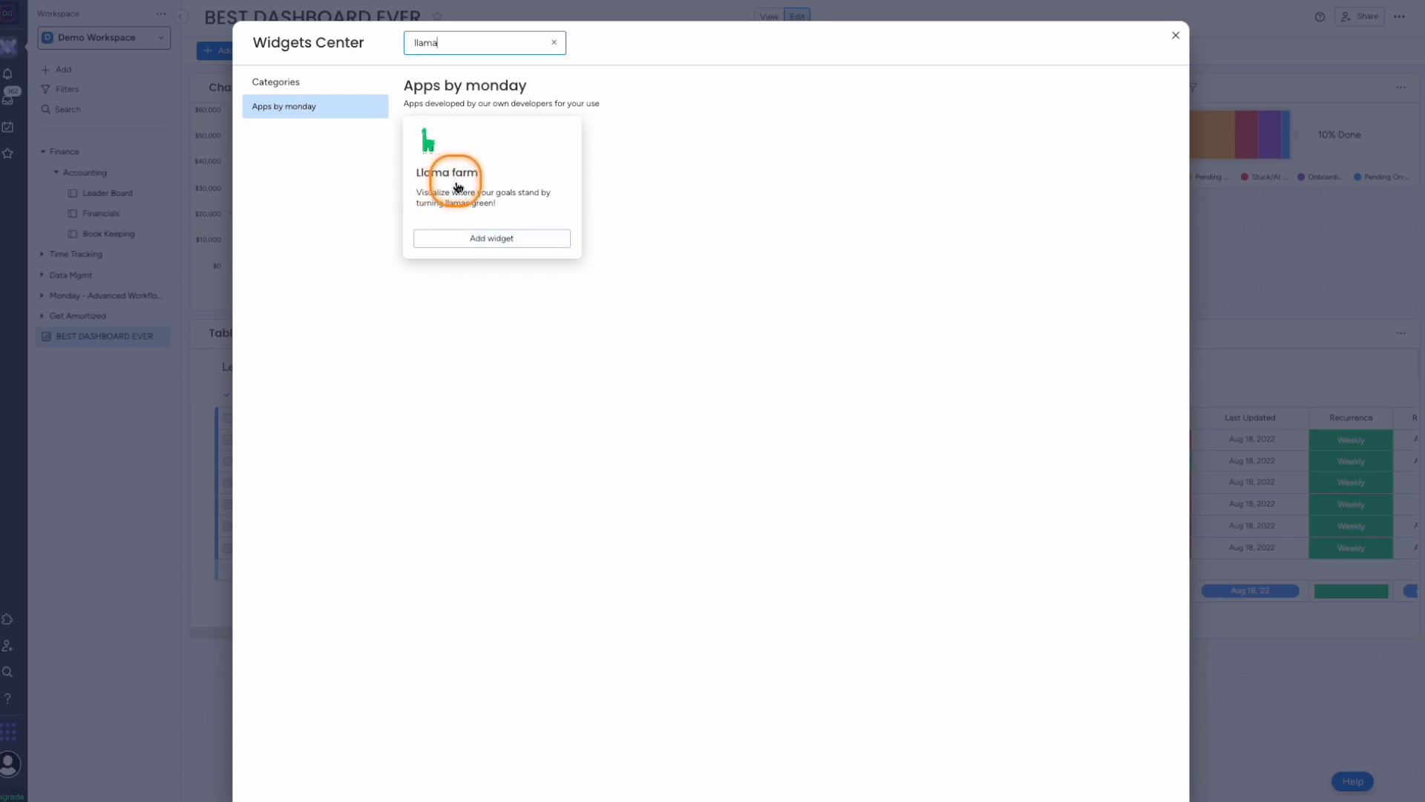
{"action": "left_click", "coordinate": [484, 246]}
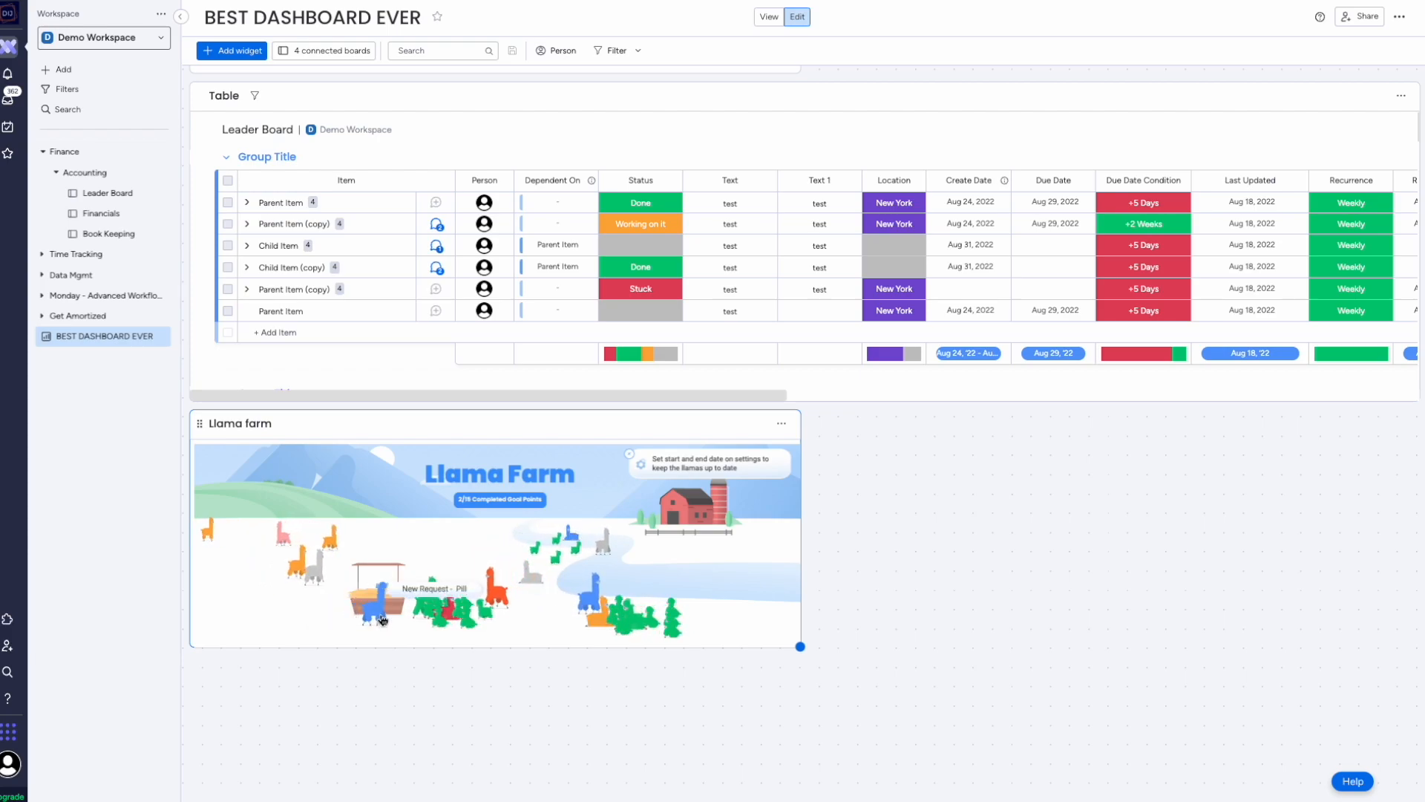
View the item cards behind a blue and a green llama in the Llama farm widget, closing each one
{"action": "left_click", "coordinate": [413, 622]}
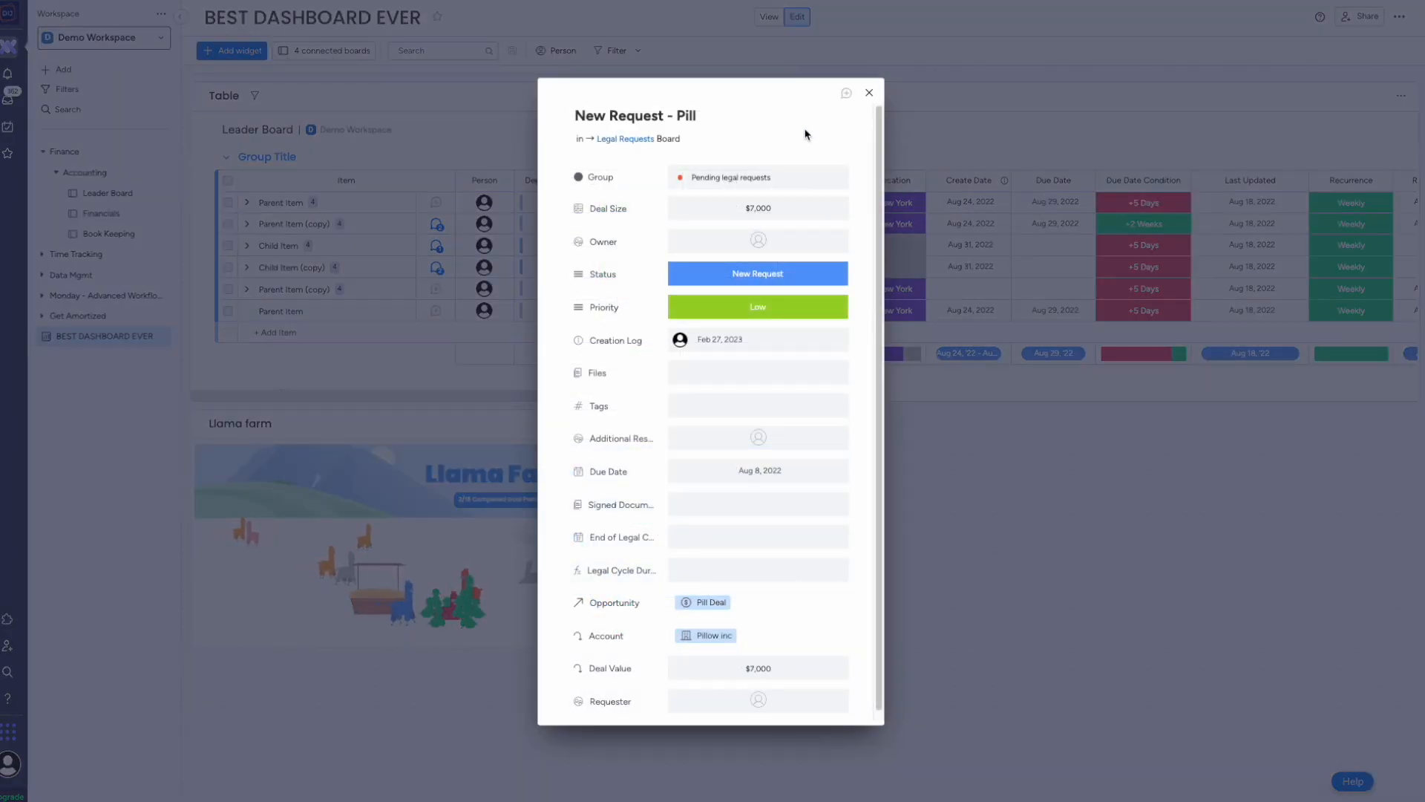
{"action": "left_click", "coordinate": [869, 92]}
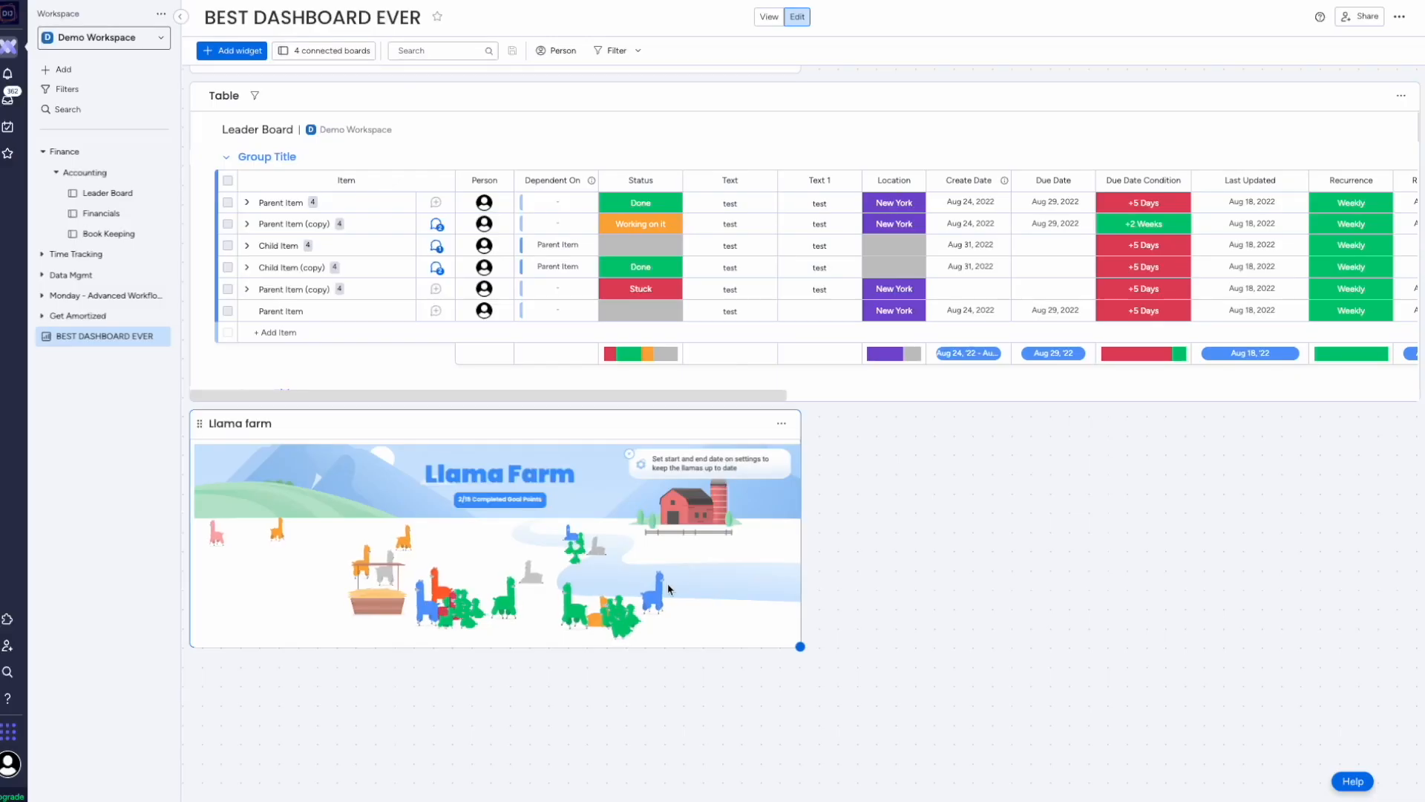
{"action": "left_click", "coordinate": [575, 612]}
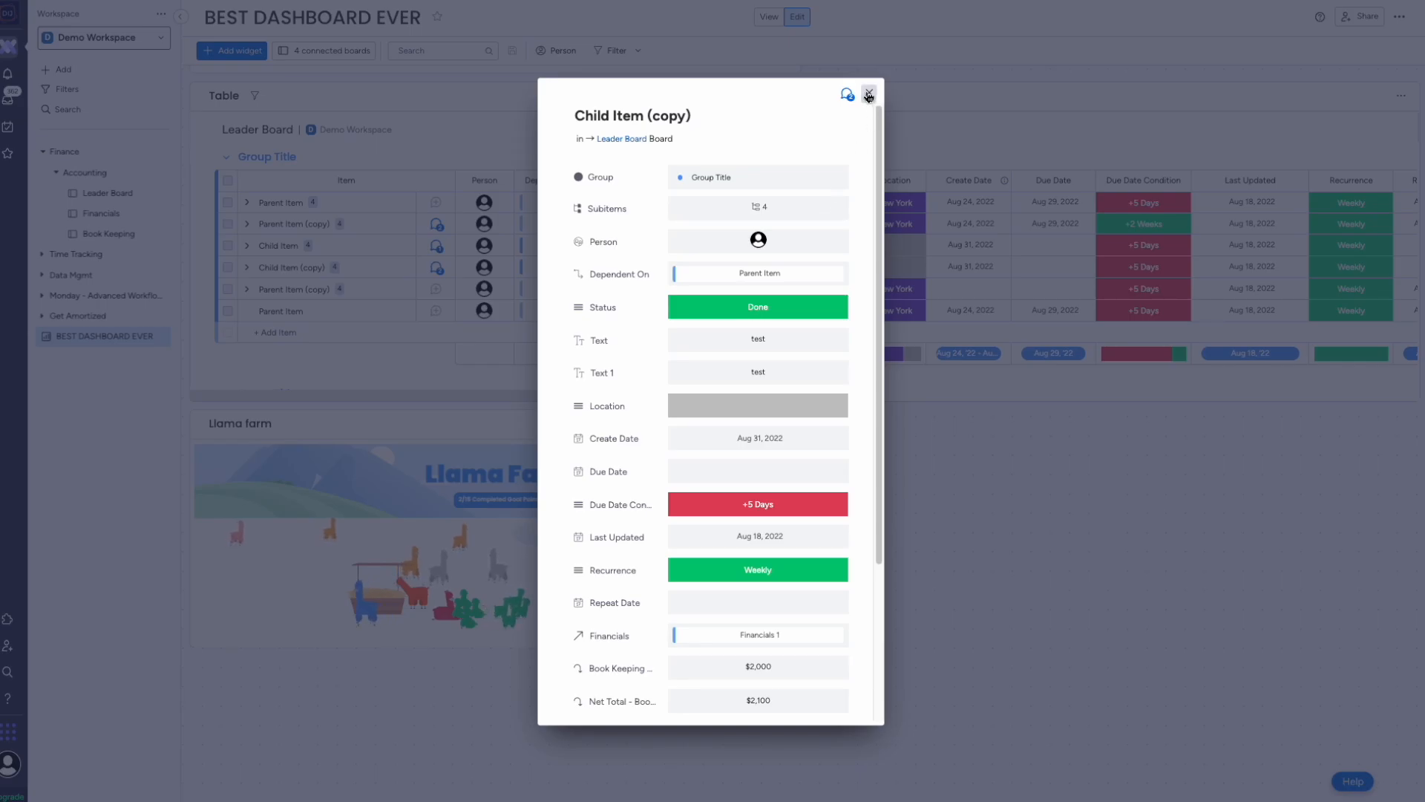
{"action": "left_click", "coordinate": [869, 92]}
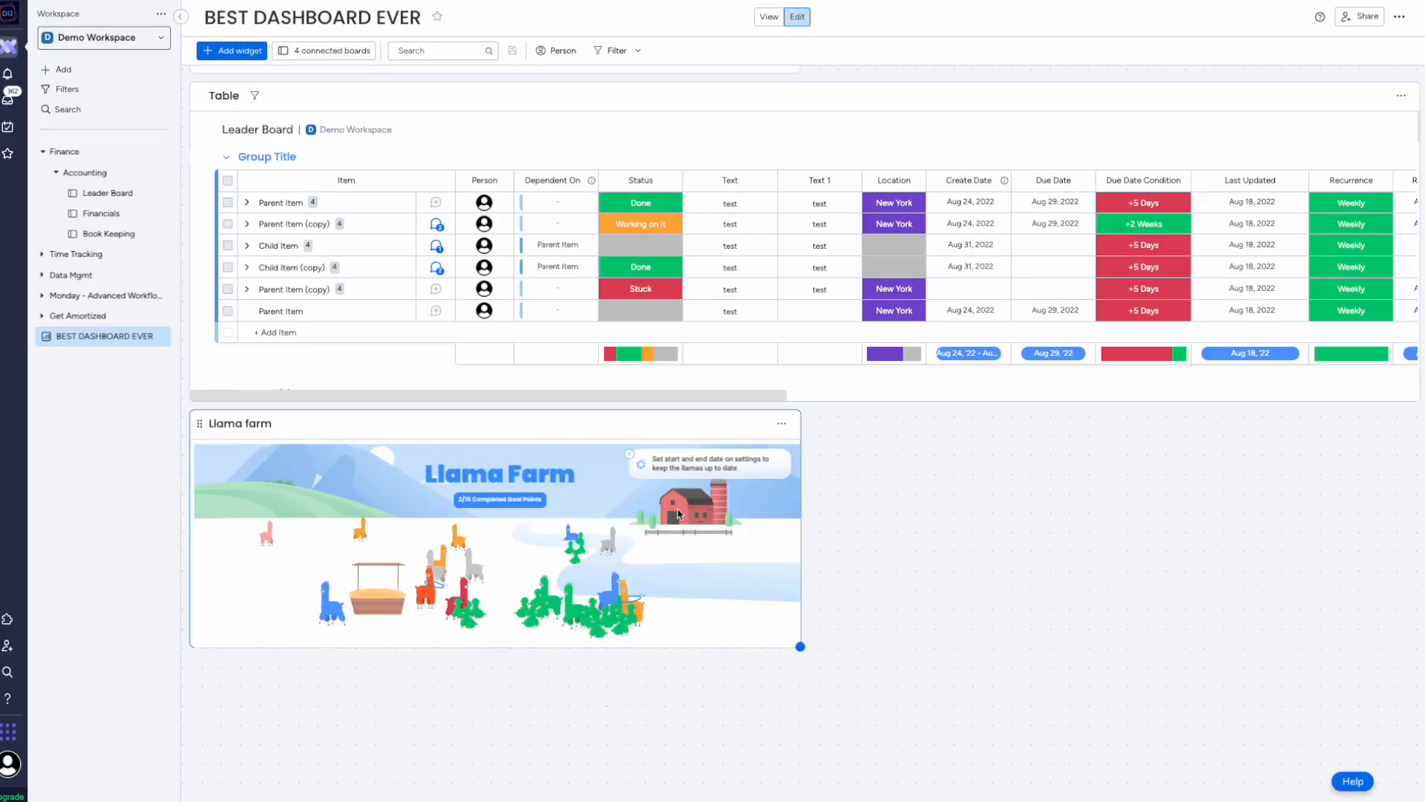
Start an advanced dashboard filter on the Legal Requests board using the Deal Size column
{"action": "scroll", "coordinate": [967, 519], "scroll_direction": "up", "scroll_amount": 3}
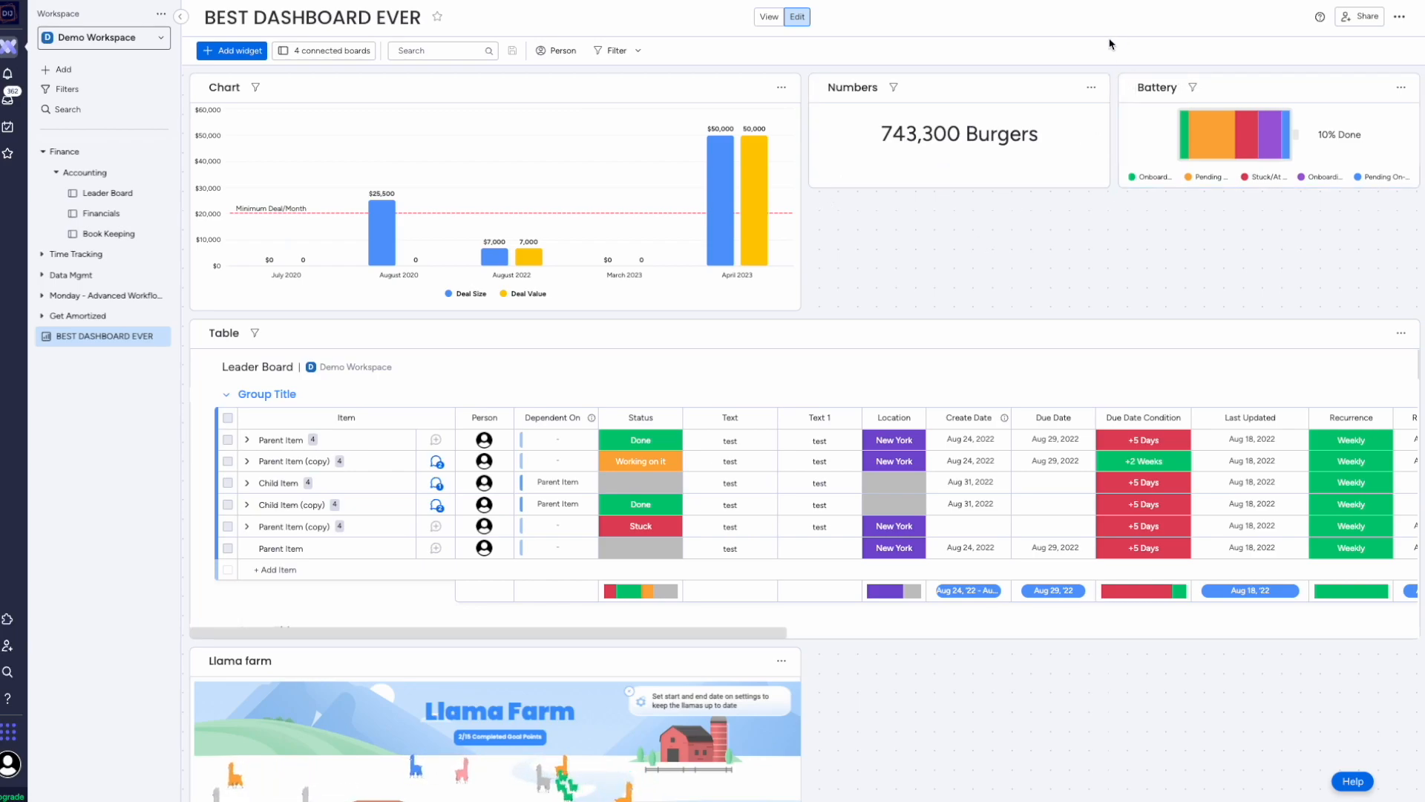
{"action": "left_click", "coordinate": [626, 53]}
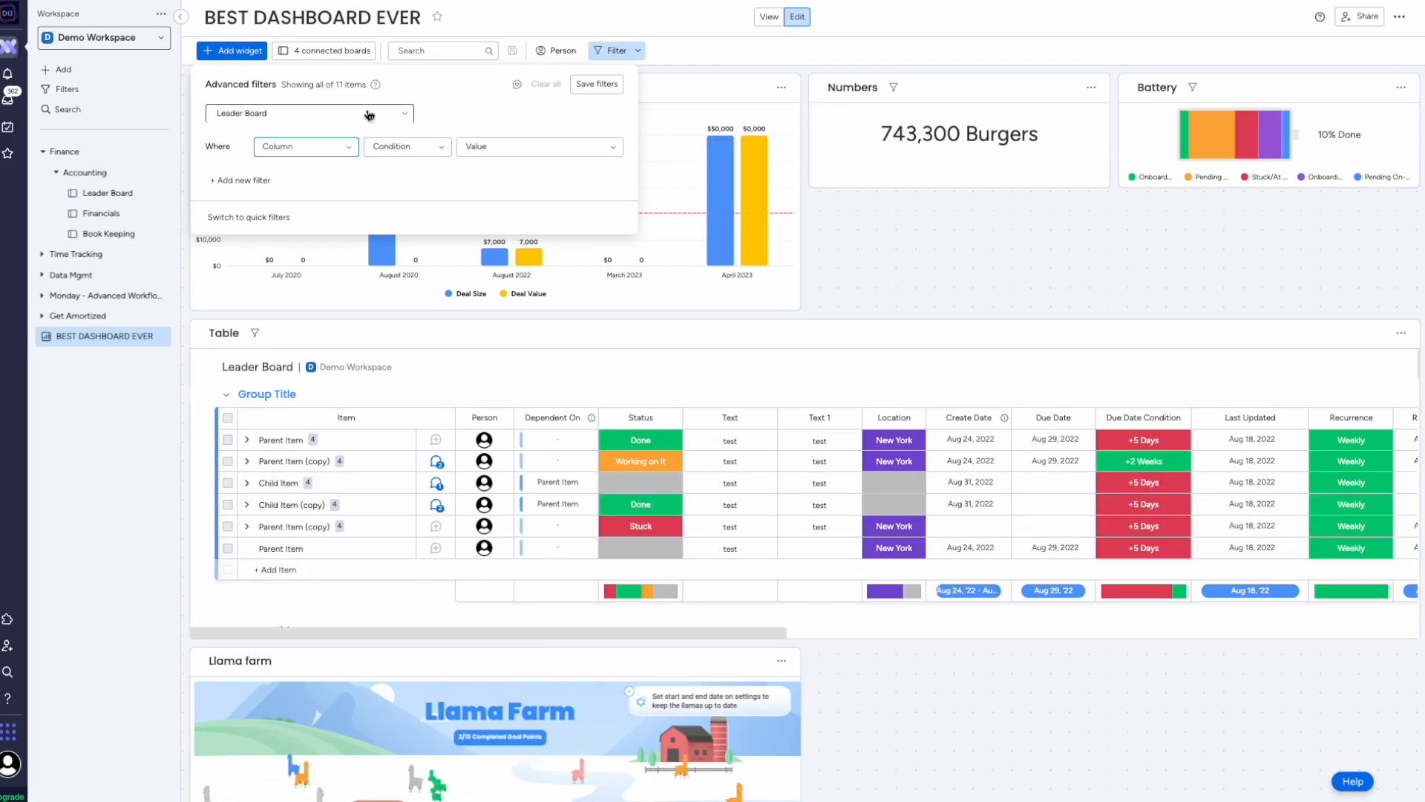
{"action": "left_click", "coordinate": [327, 114]}
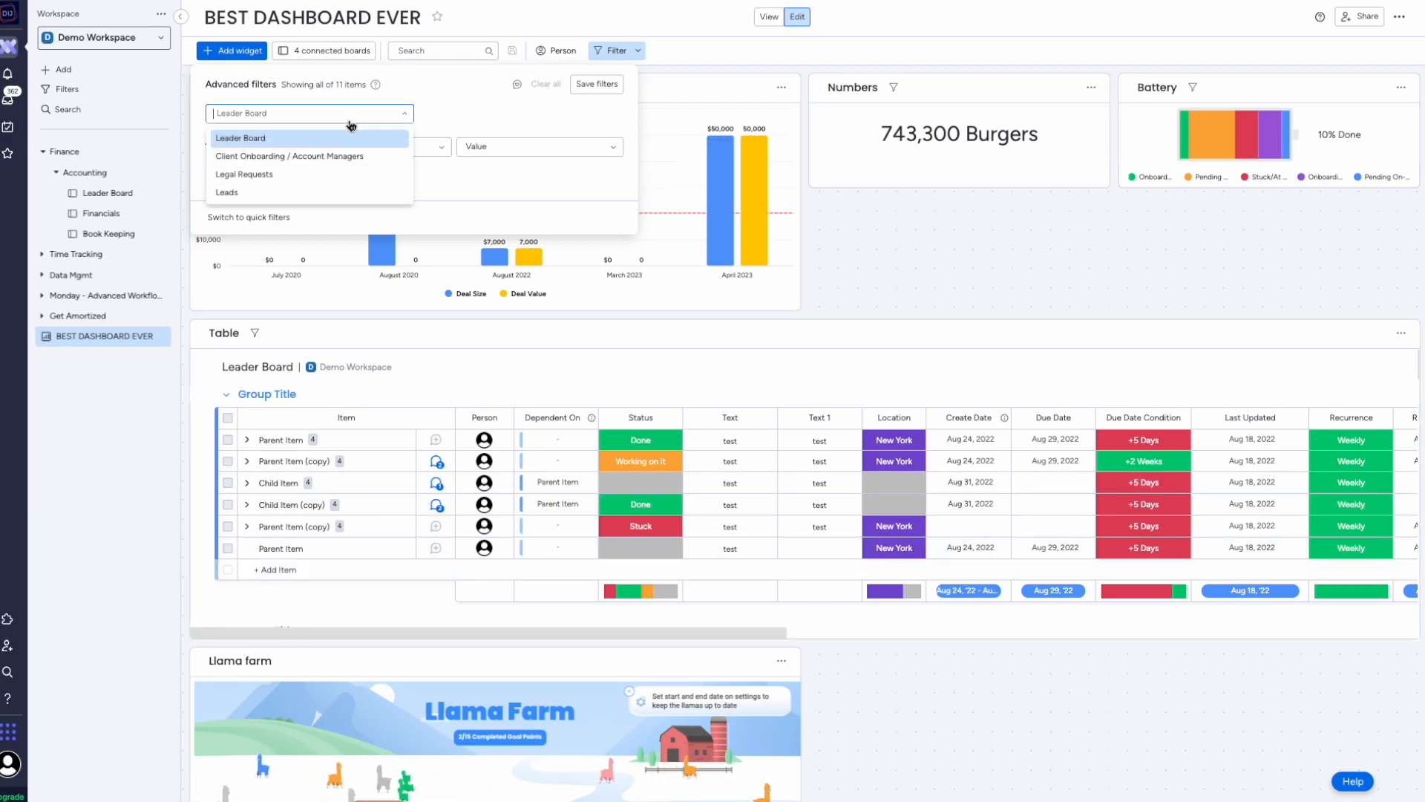
{"action": "left_click", "coordinate": [327, 174]}
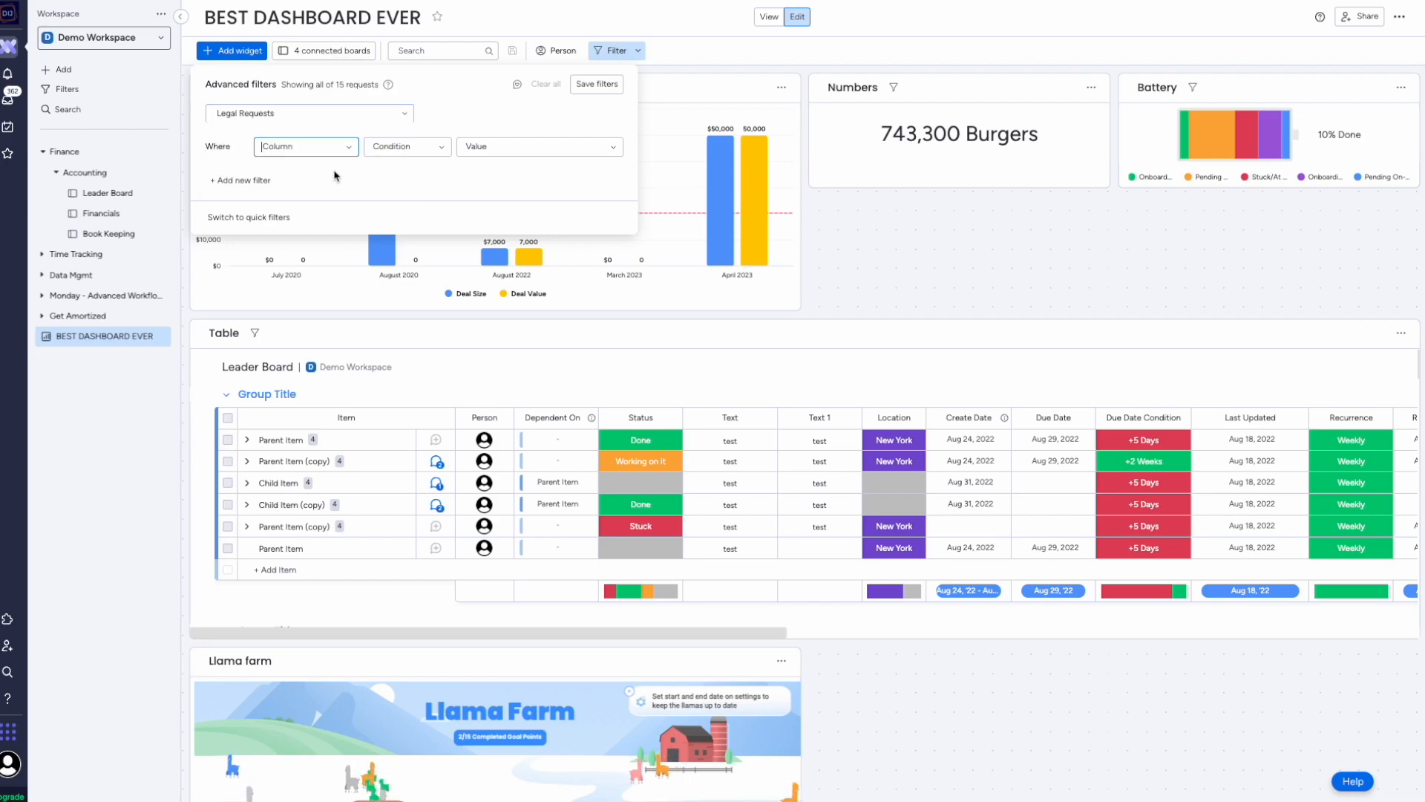
{"action": "left_click", "coordinate": [330, 147]}
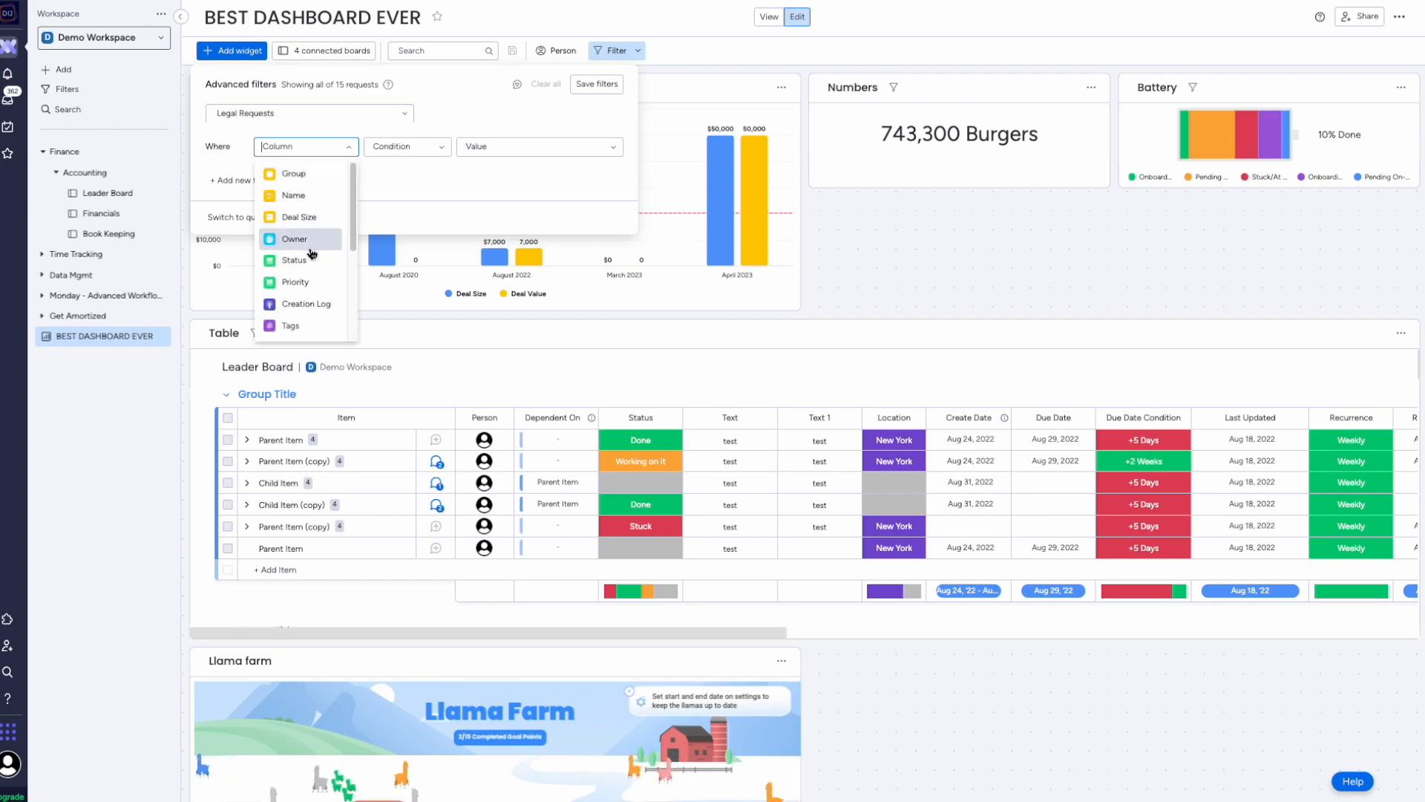
{"action": "left_click", "coordinate": [311, 217]}
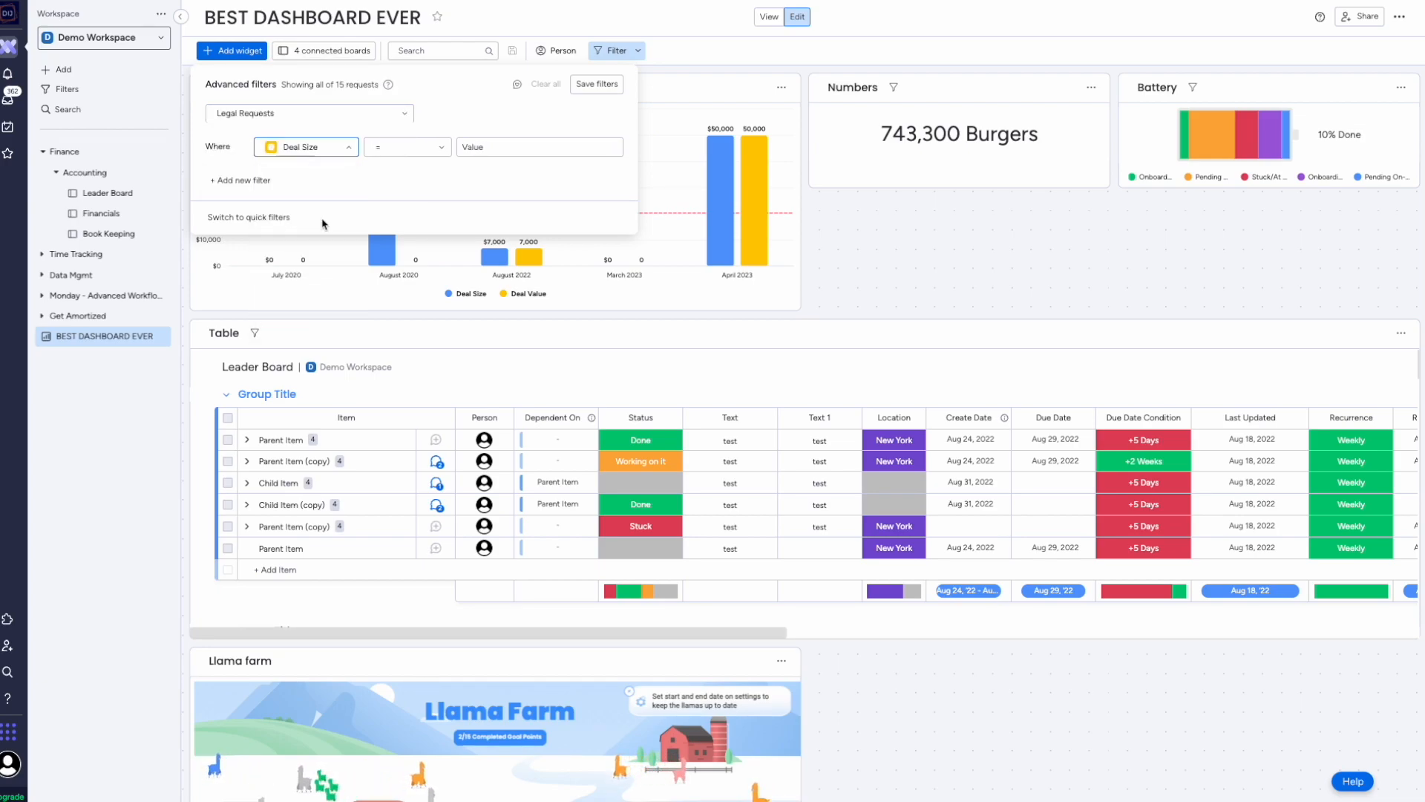
Set the Deal Size filter condition to >= 20000 and apply it to the dashboard
{"action": "left_click", "coordinate": [448, 151]}
{"action": "left_click", "coordinate": [404, 216]}
{"action": "left_click", "coordinate": [486, 149]}
{"action": "type", "text": "20000"}
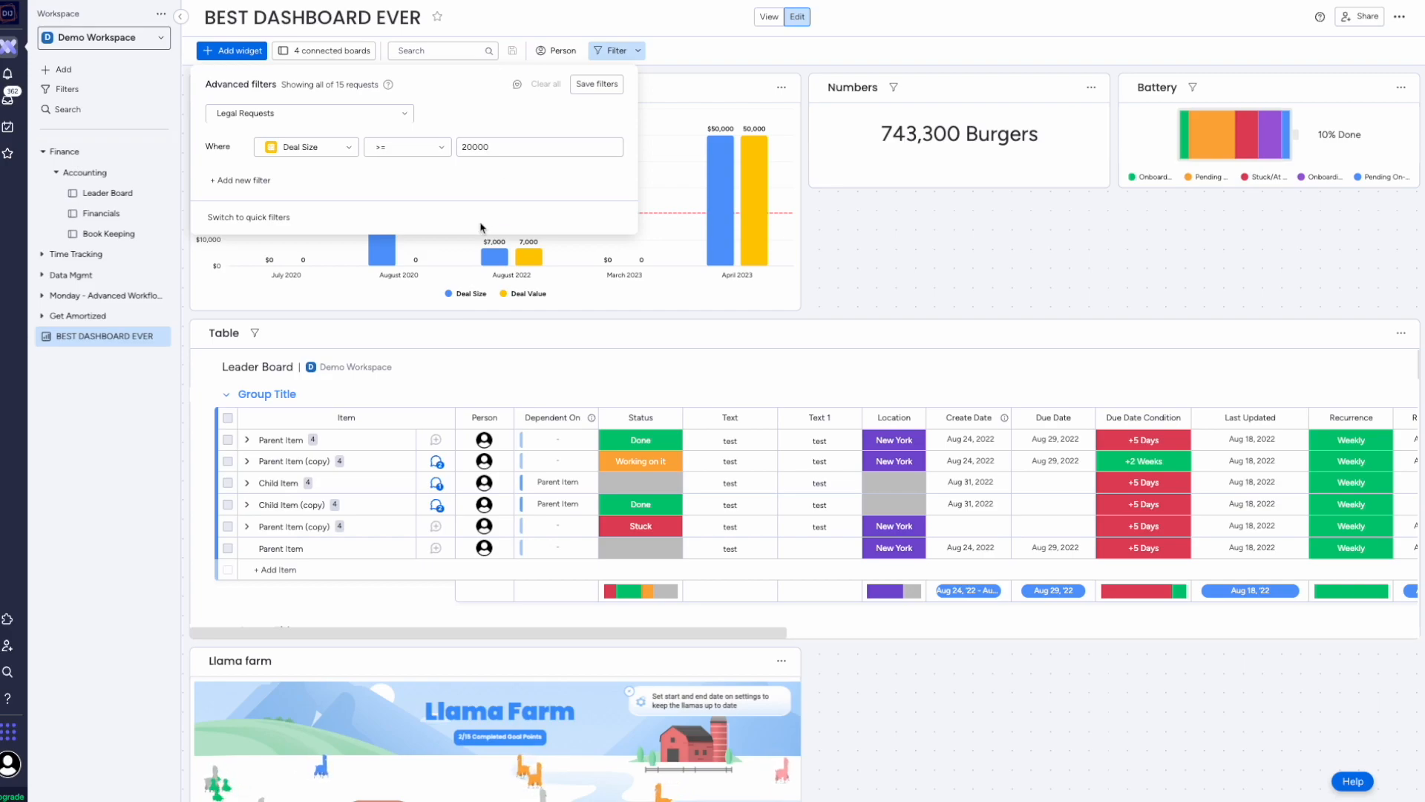
{"action": "left_click", "coordinate": [611, 84]}
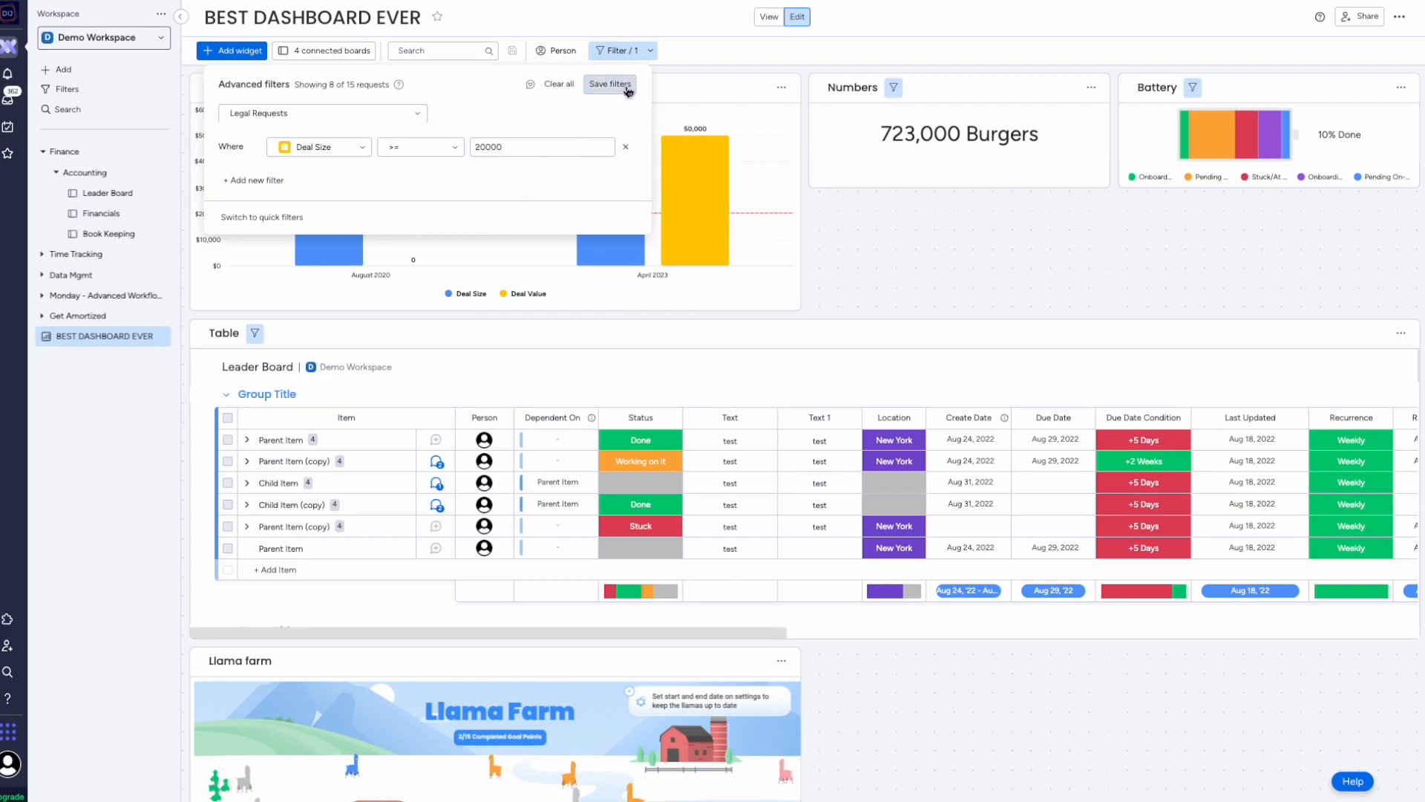
{"action": "left_click", "coordinate": [970, 229]}
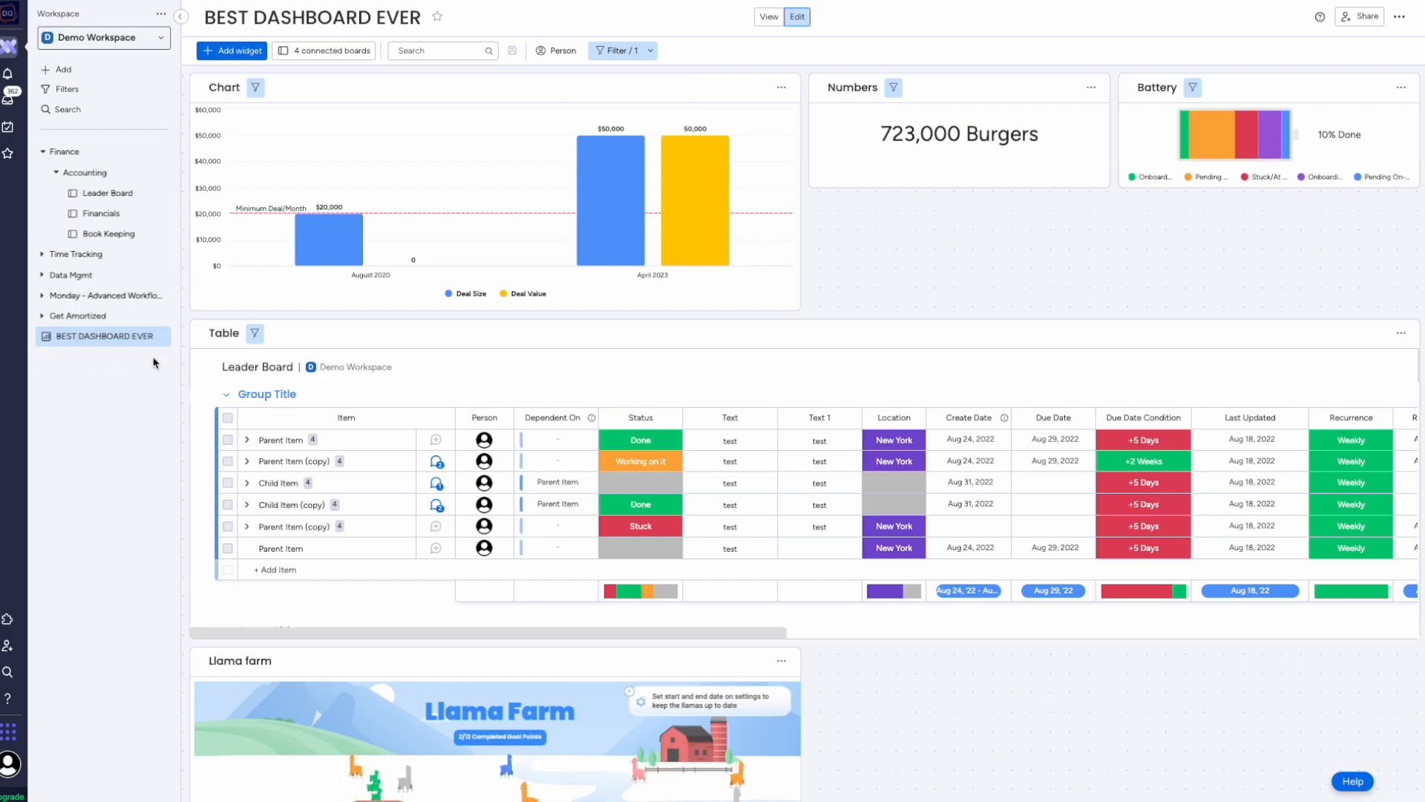
Clear all advanced filters from the dashboard and close the filter settings
{"action": "left_click", "coordinate": [651, 53]}
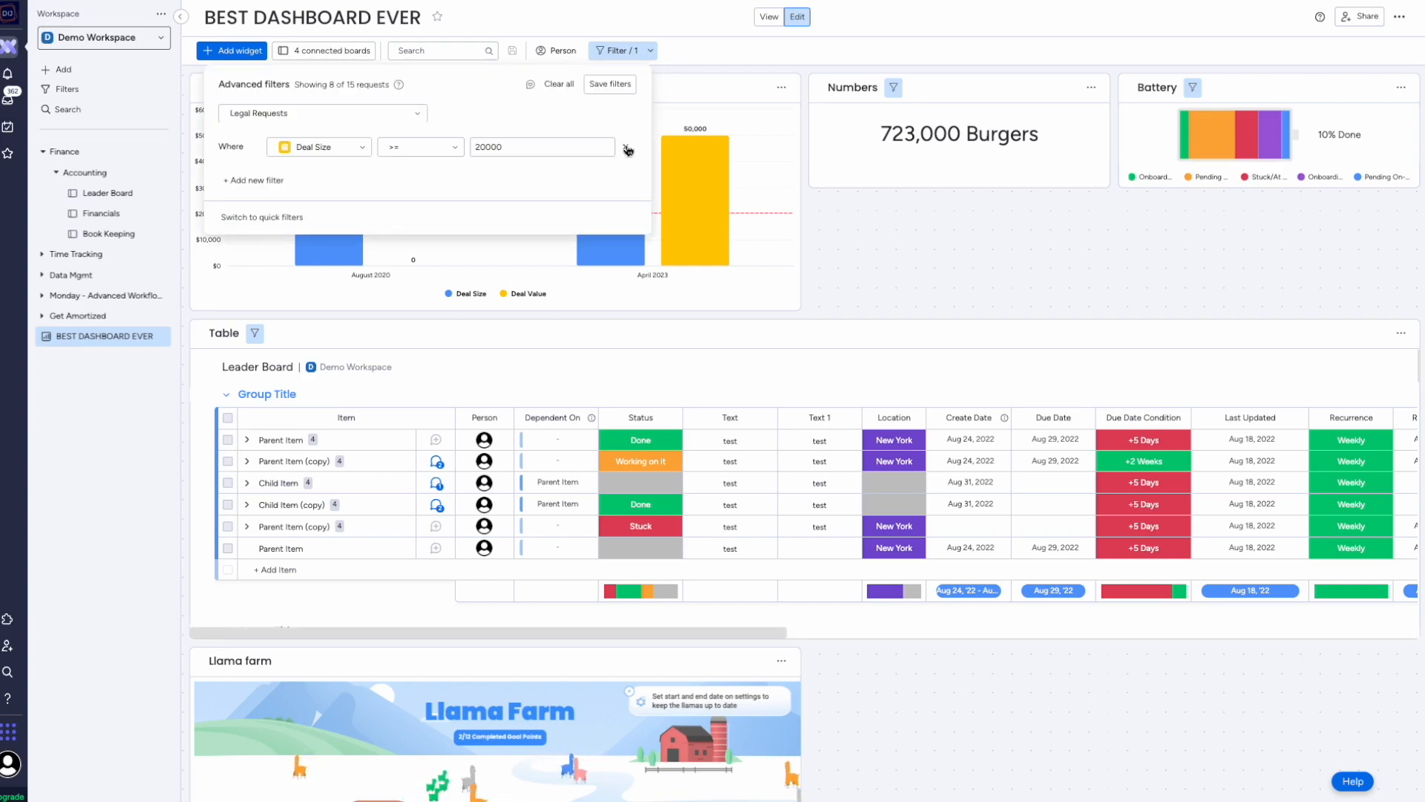
{"action": "left_click", "coordinate": [559, 84]}
{"action": "left_click", "coordinate": [829, 238]}
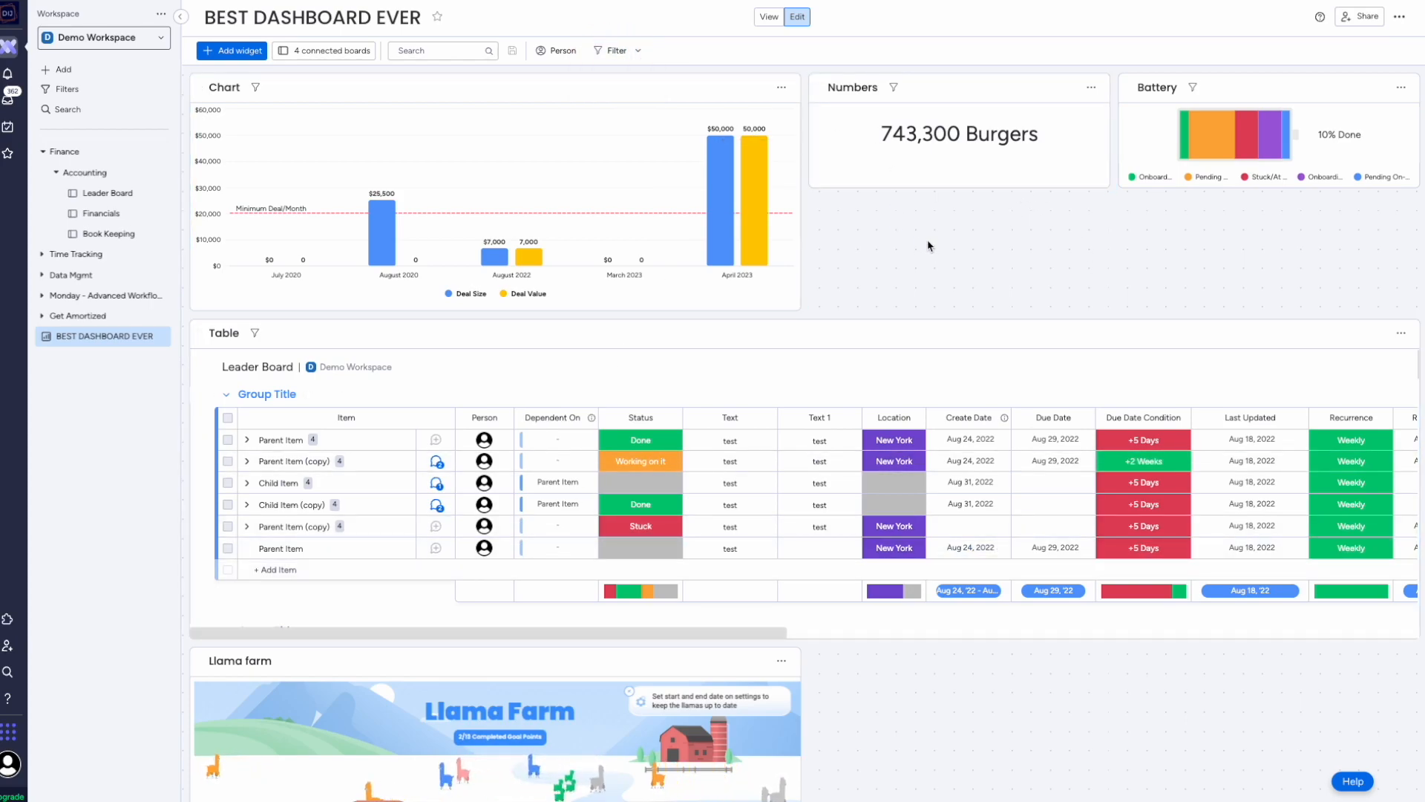
Look at the dashboard's sharing options and switch the dashboard from Edit to View mode
{"action": "left_click", "coordinate": [1362, 21]}
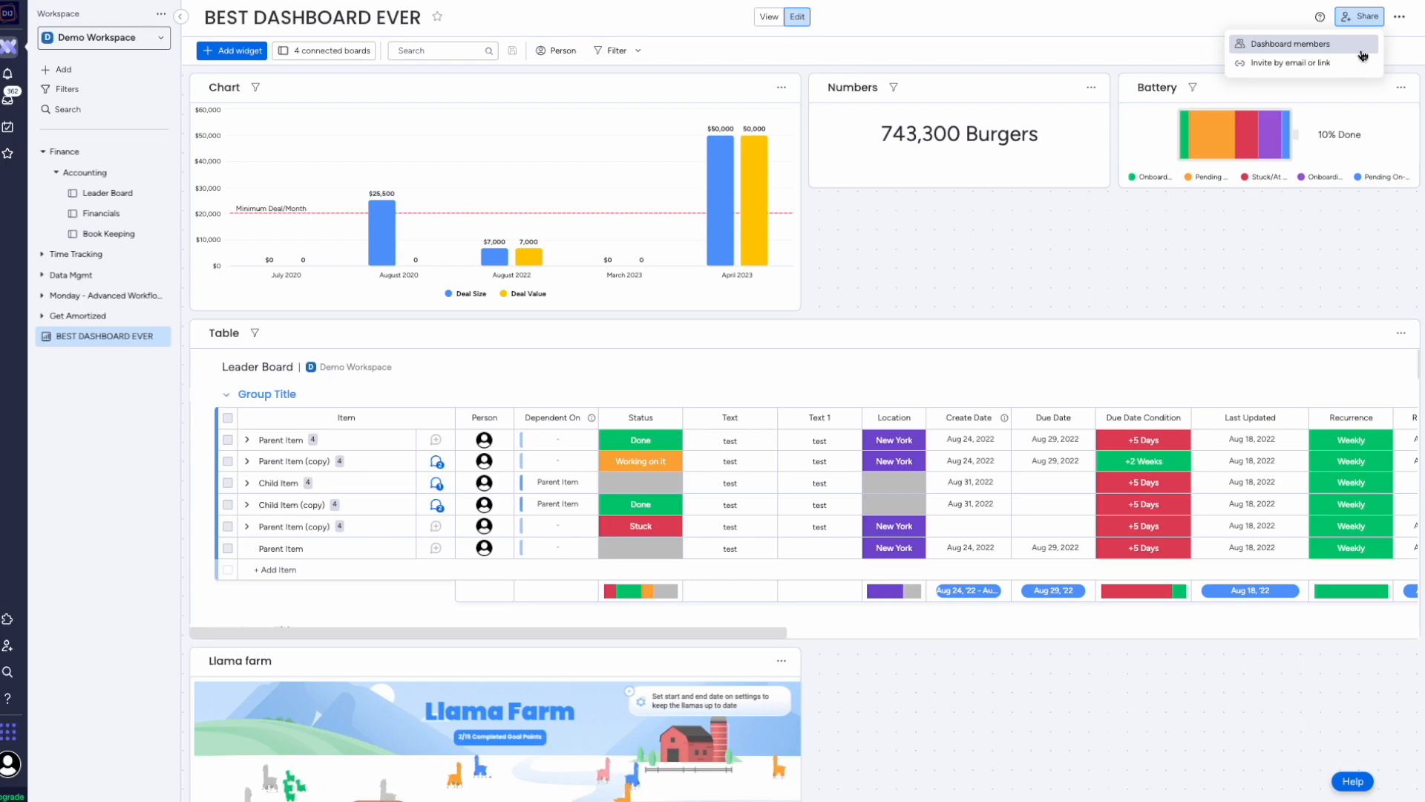
{"action": "left_click", "coordinate": [772, 27]}
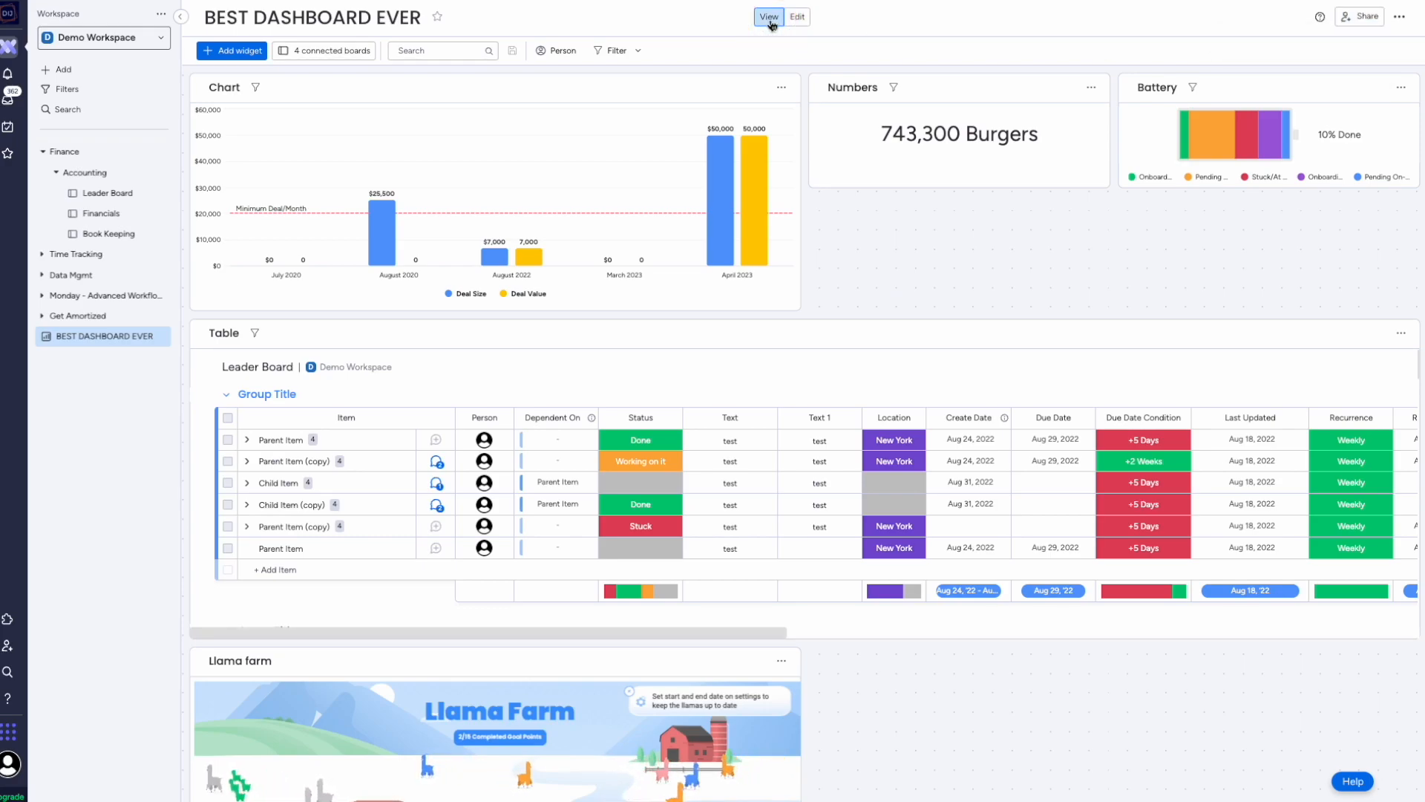
Look through the dashboard's extra options, including Live data, Change type to Private, Export to PDF and Schedule email notification
{"action": "left_click", "coordinate": [1399, 17]}
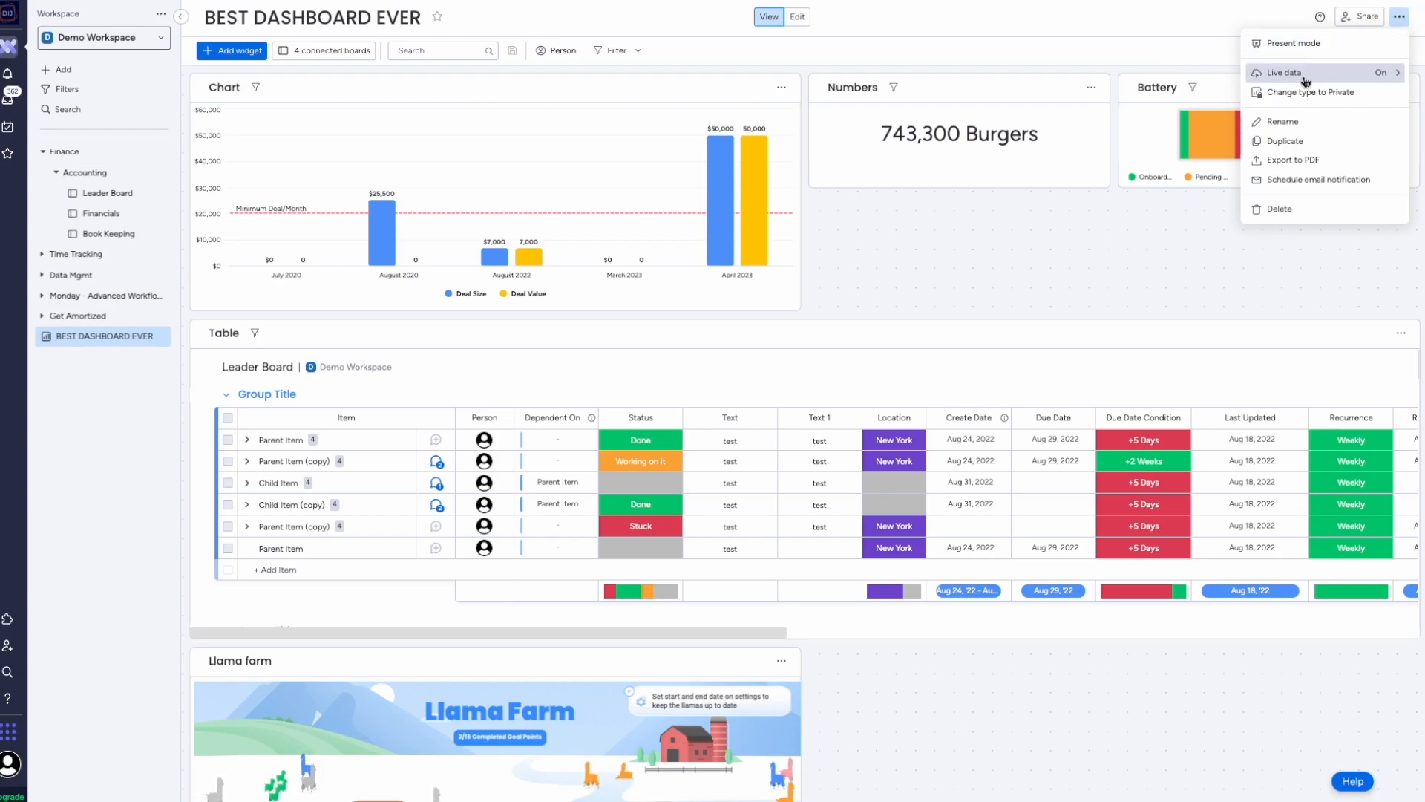
{"action": "mouse_move", "coordinate": [1275, 80]}
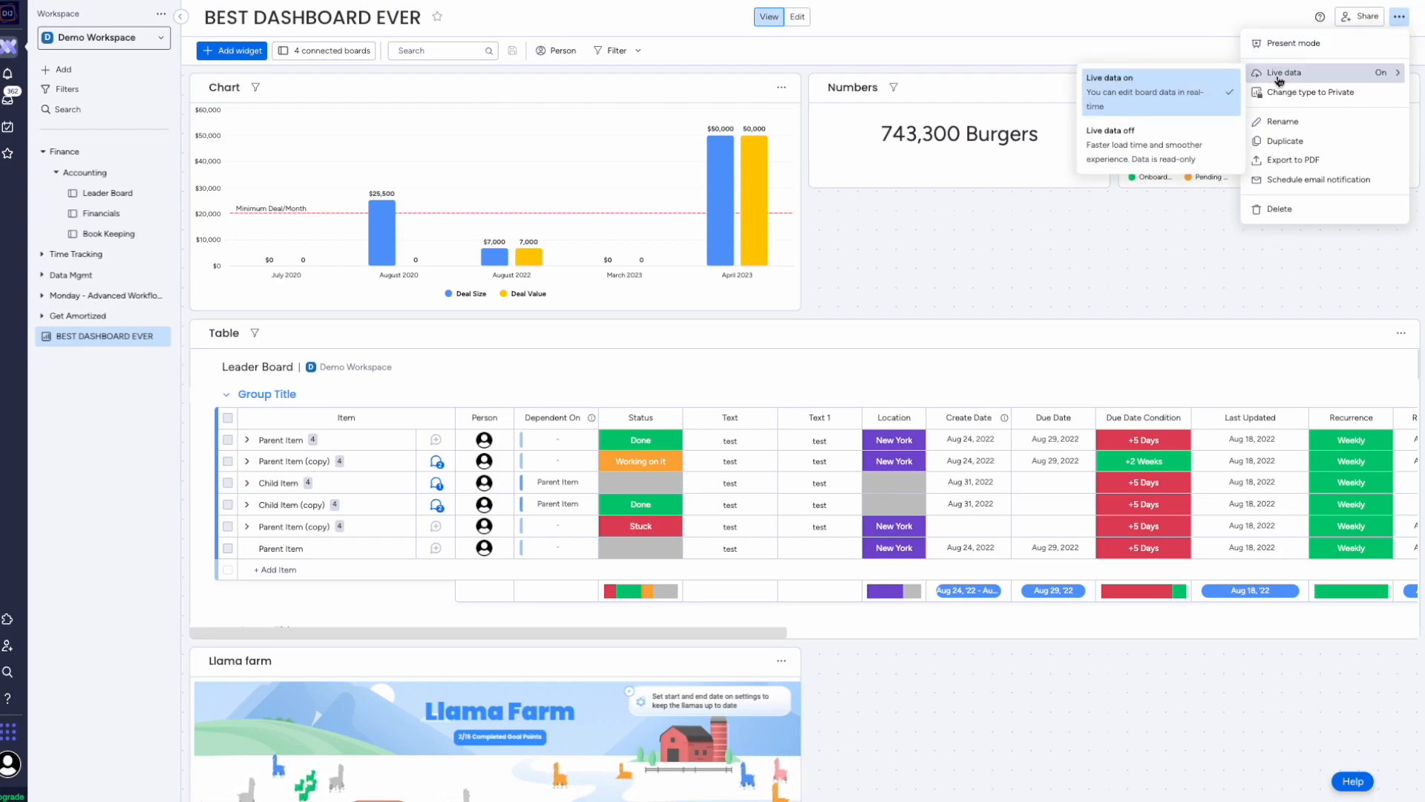
{"action": "left_click", "coordinate": [1268, 78]}
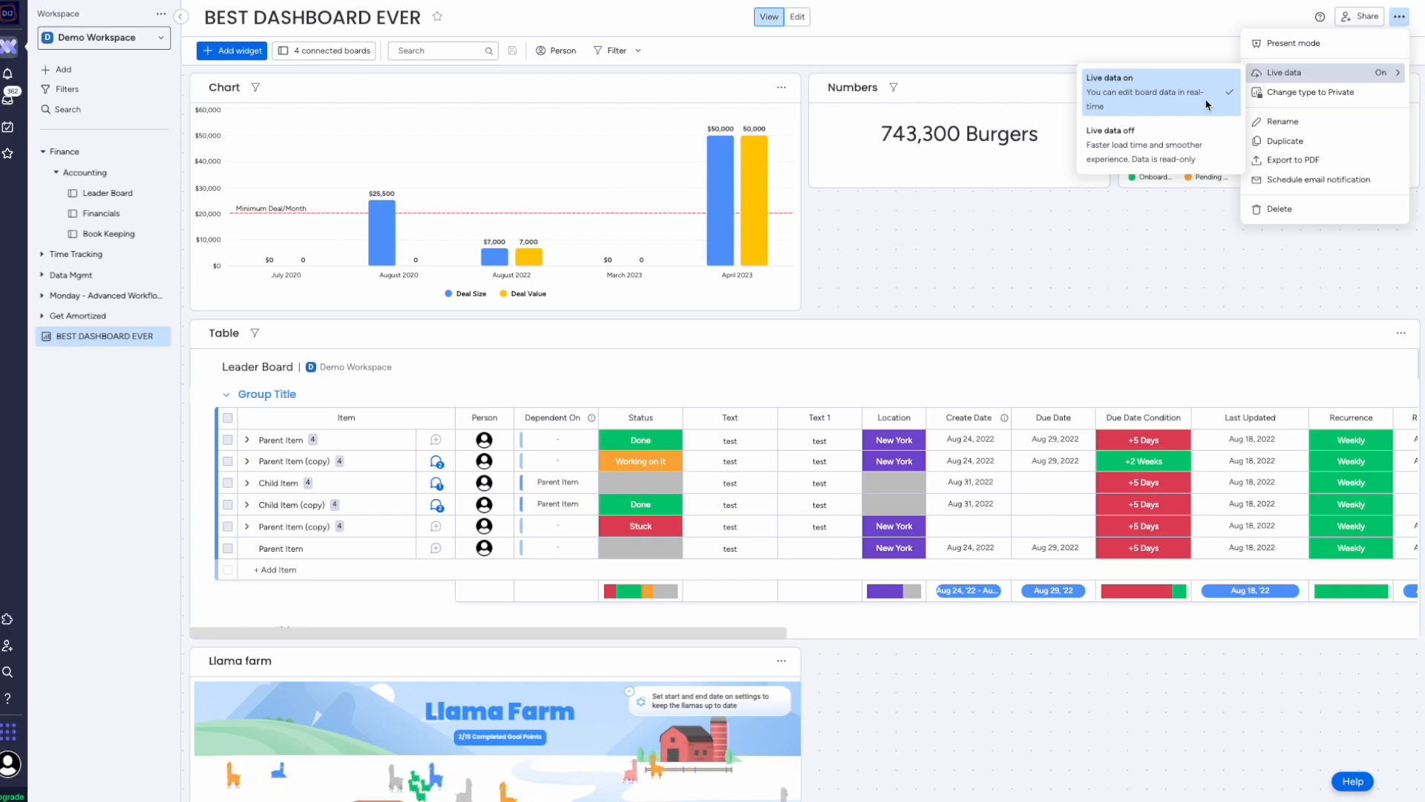
{"action": "left_click", "coordinate": [1121, 145]}
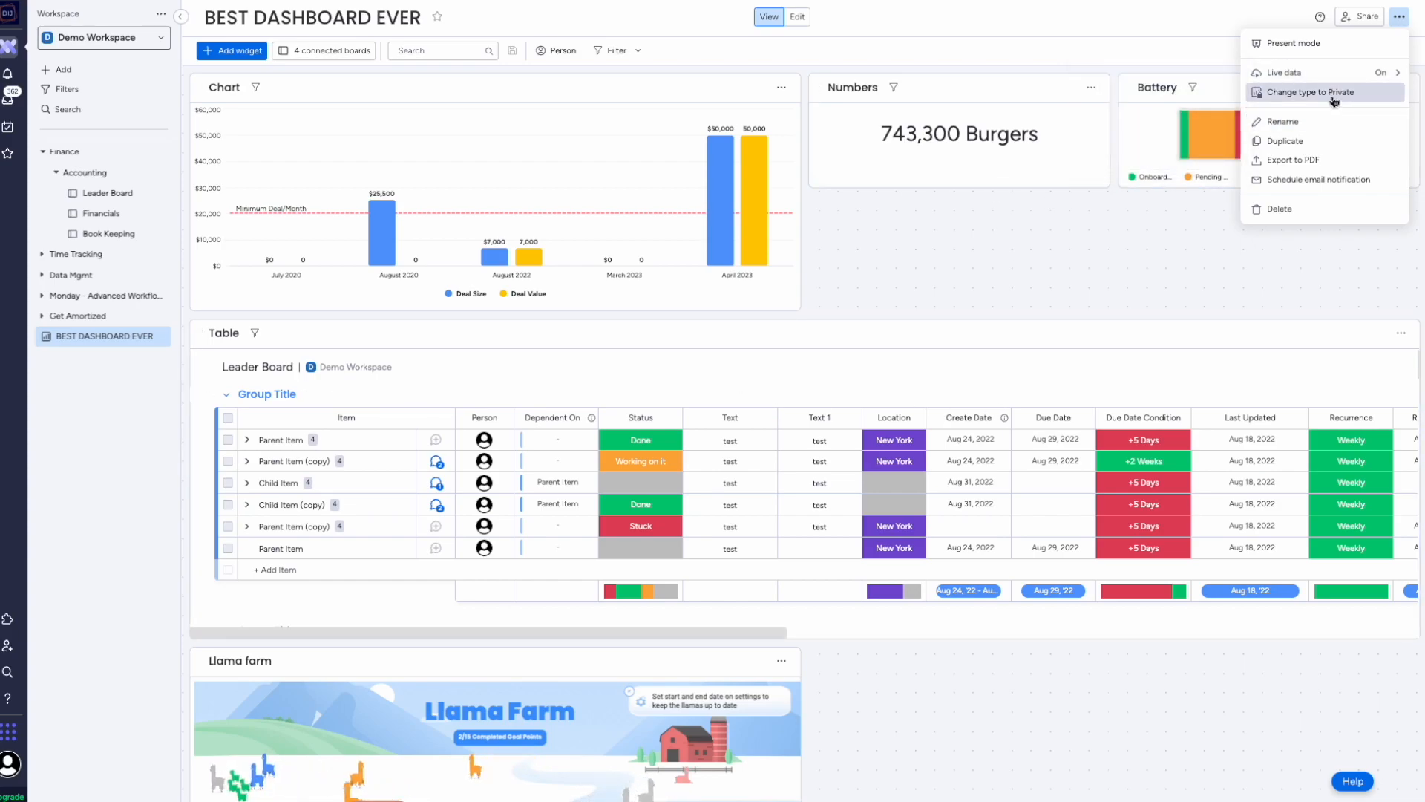
{"action": "left_click", "coordinate": [1319, 163]}
{"action": "left_click", "coordinate": [1334, 181]}
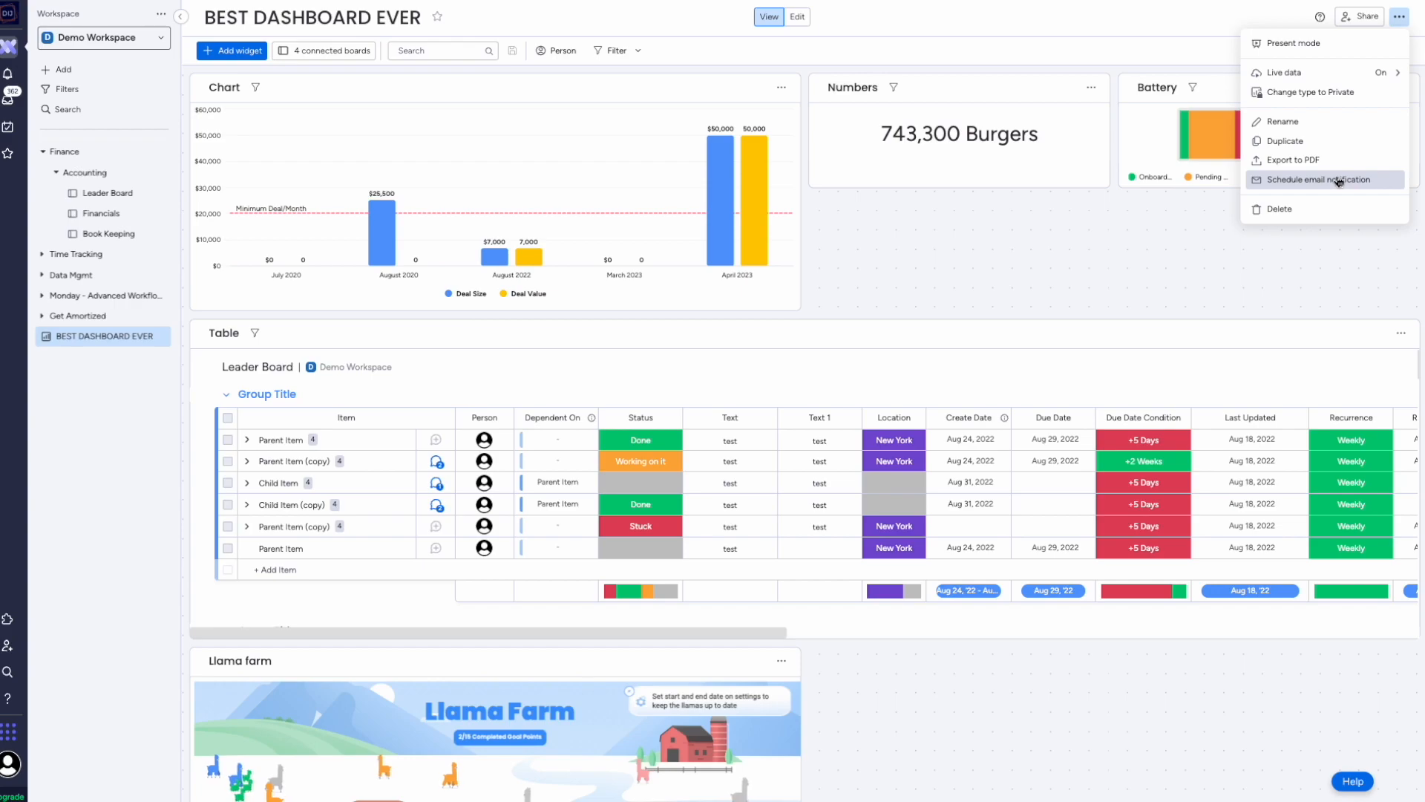
{"action": "left_click", "coordinate": [1270, 257]}
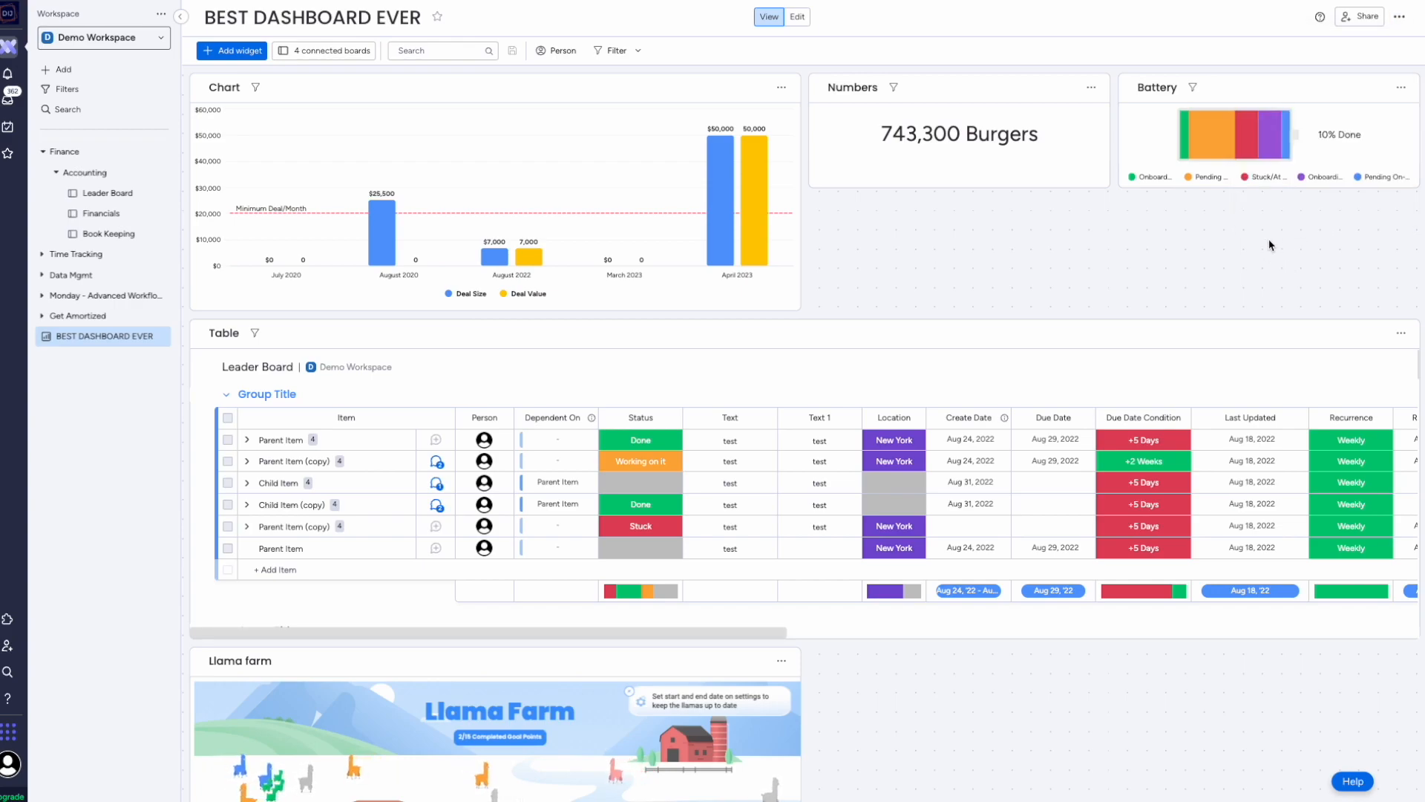